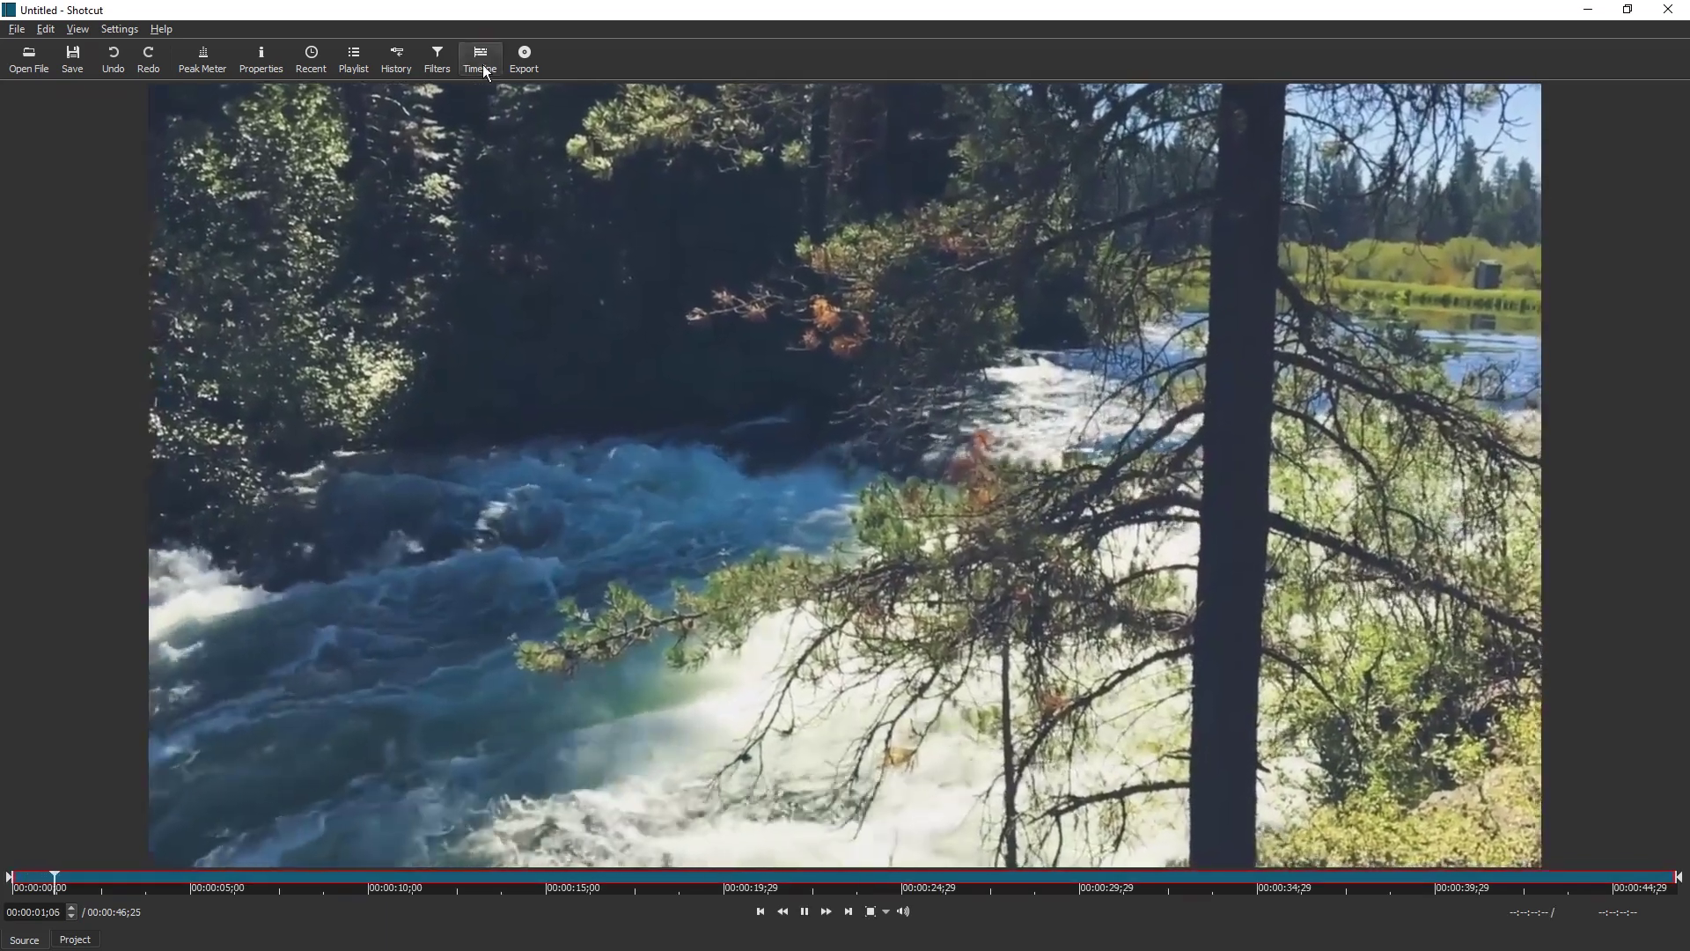
Load Stream - 7437.mp4, drag it onto the V1 track and show its empty Filters panel
{"action": "left_click", "coordinate": [481, 60]}
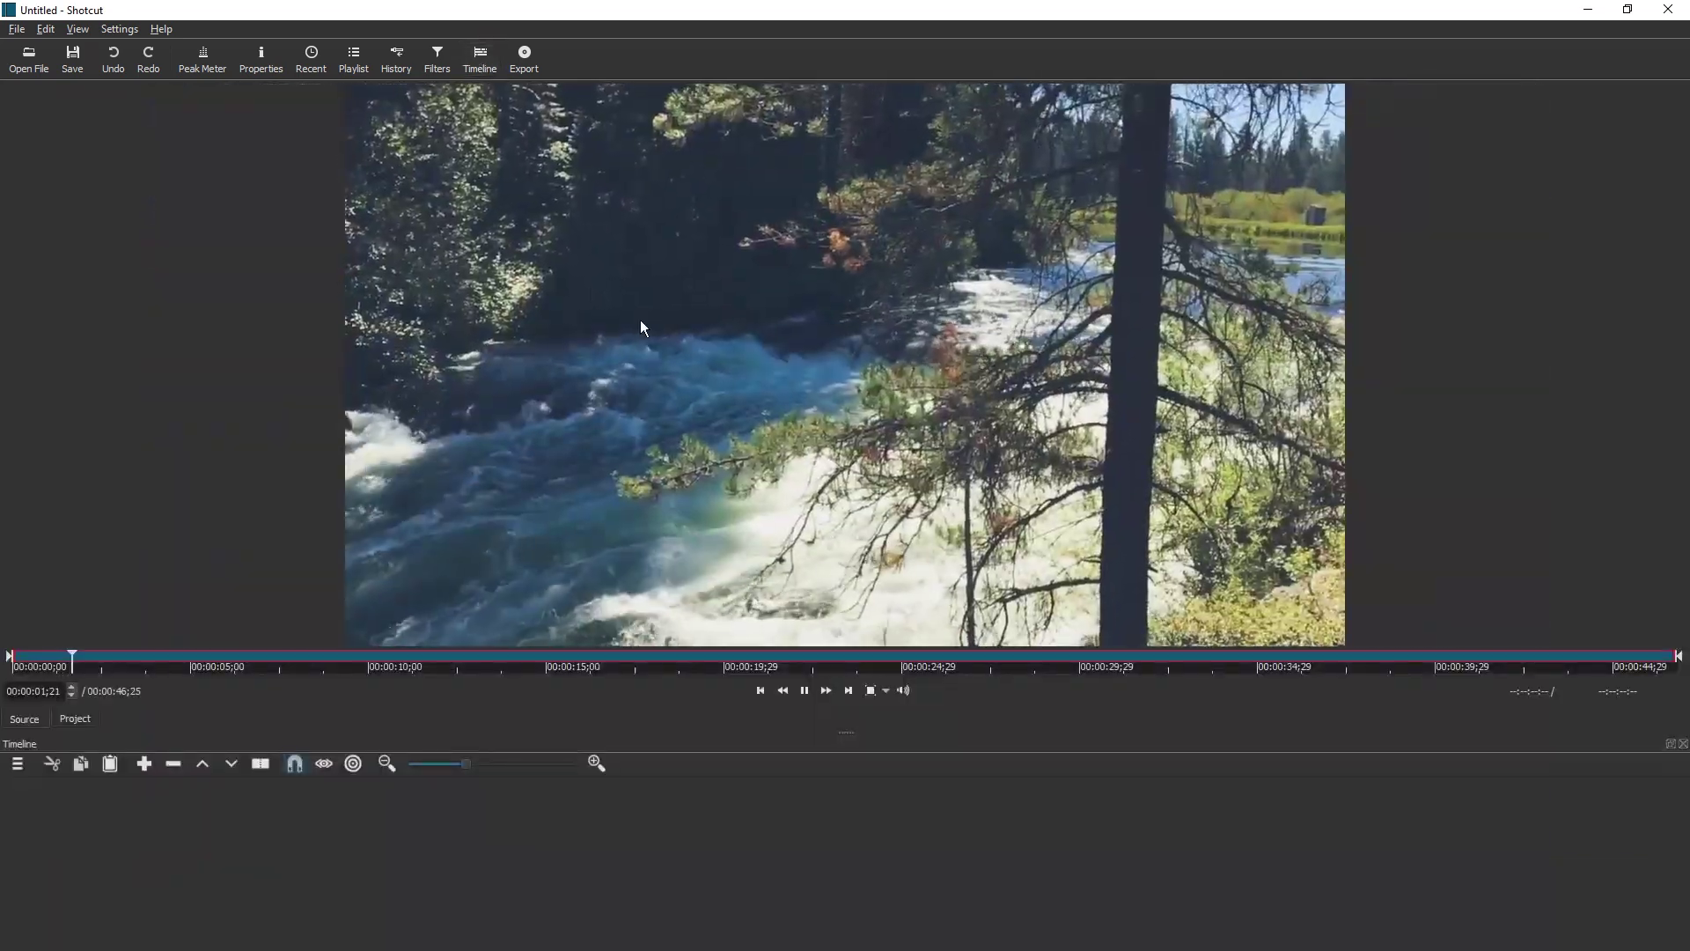
{"action": "left_click_drag", "start_coordinate": [641, 327], "coordinate": [139, 822]}
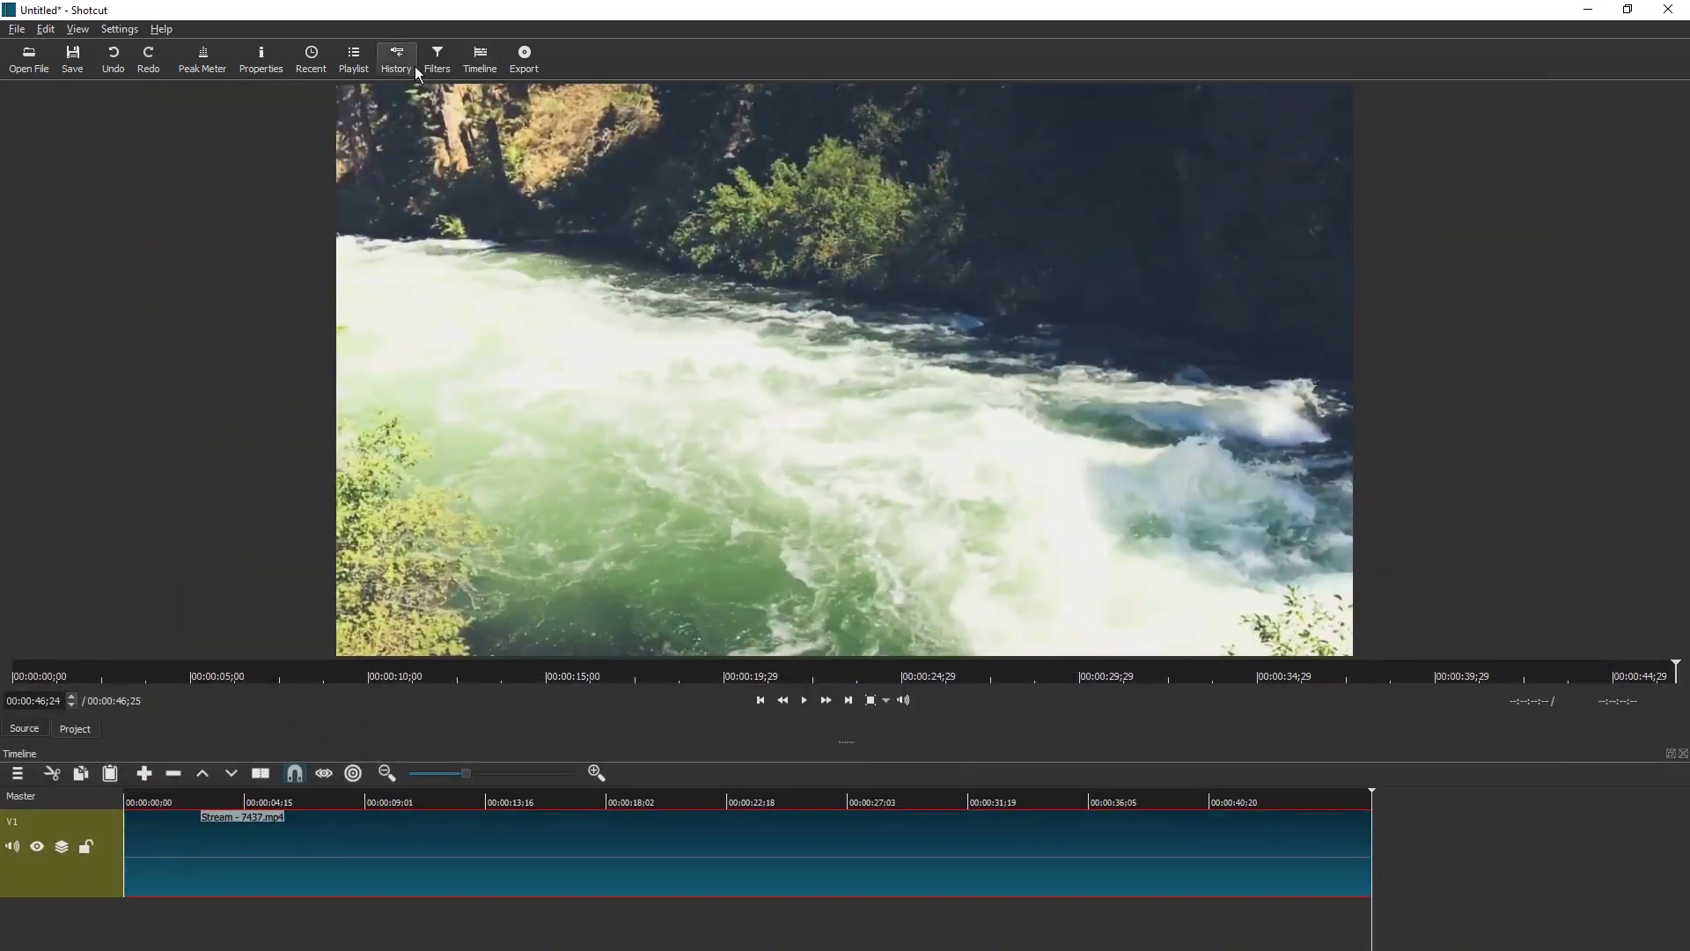
{"action": "left_click", "coordinate": [438, 60]}
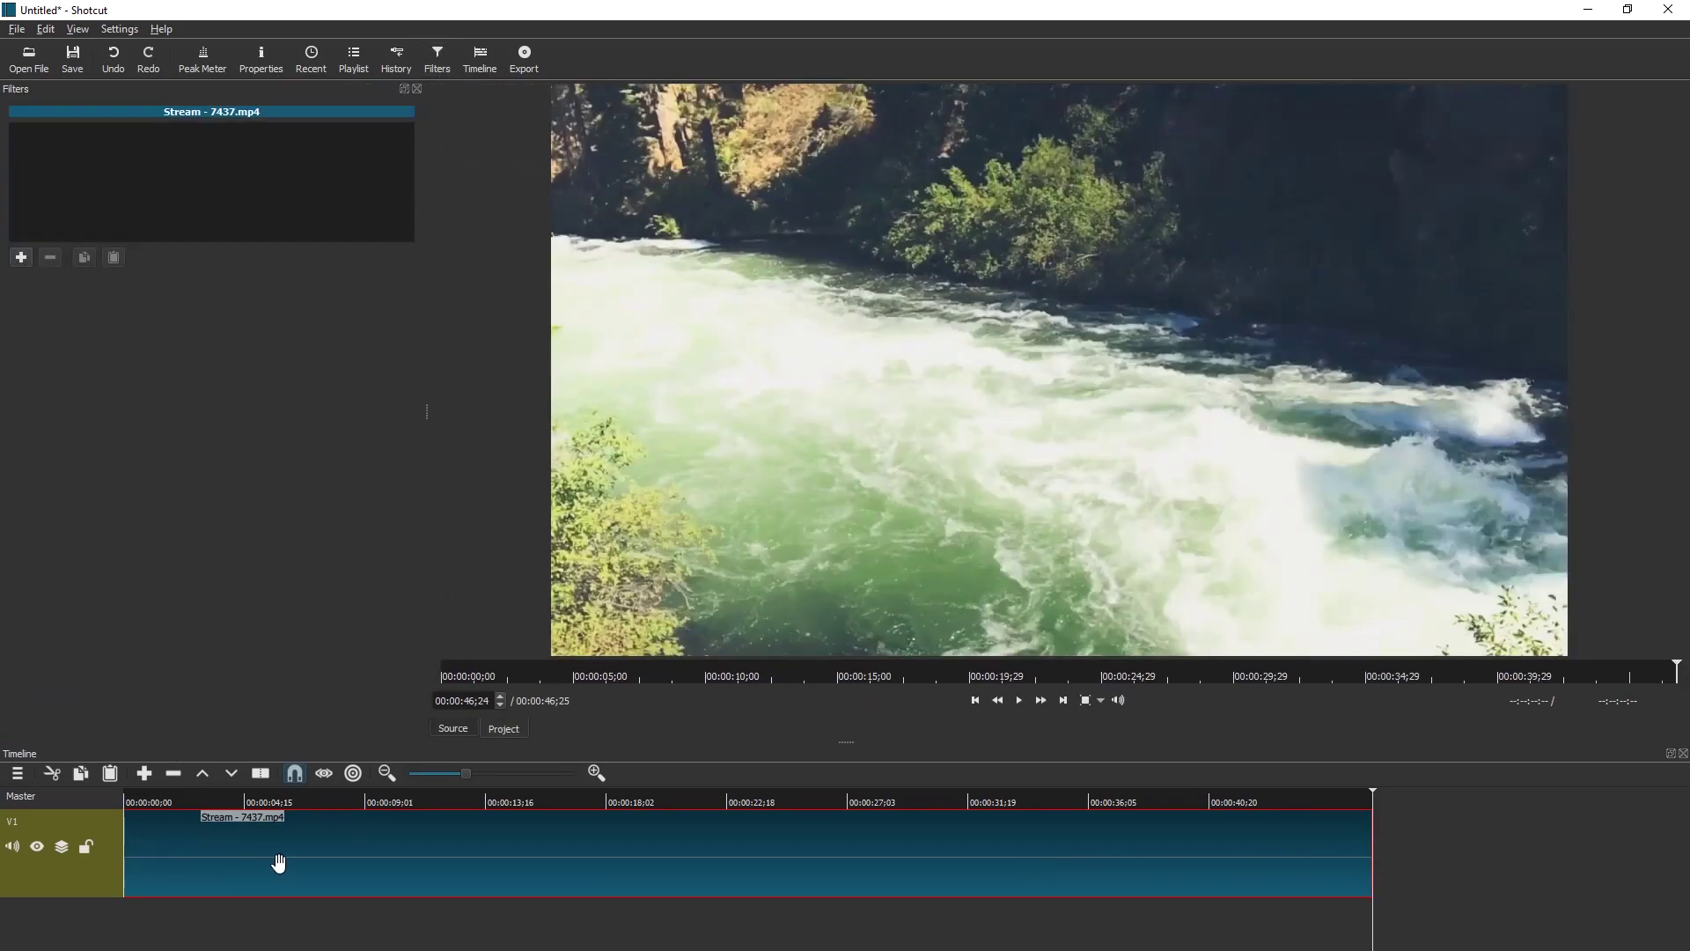
Apply the Overlay HTML filter from the video filters list to Stream - 7437.mp4
{"action": "left_click", "coordinate": [20, 257]}
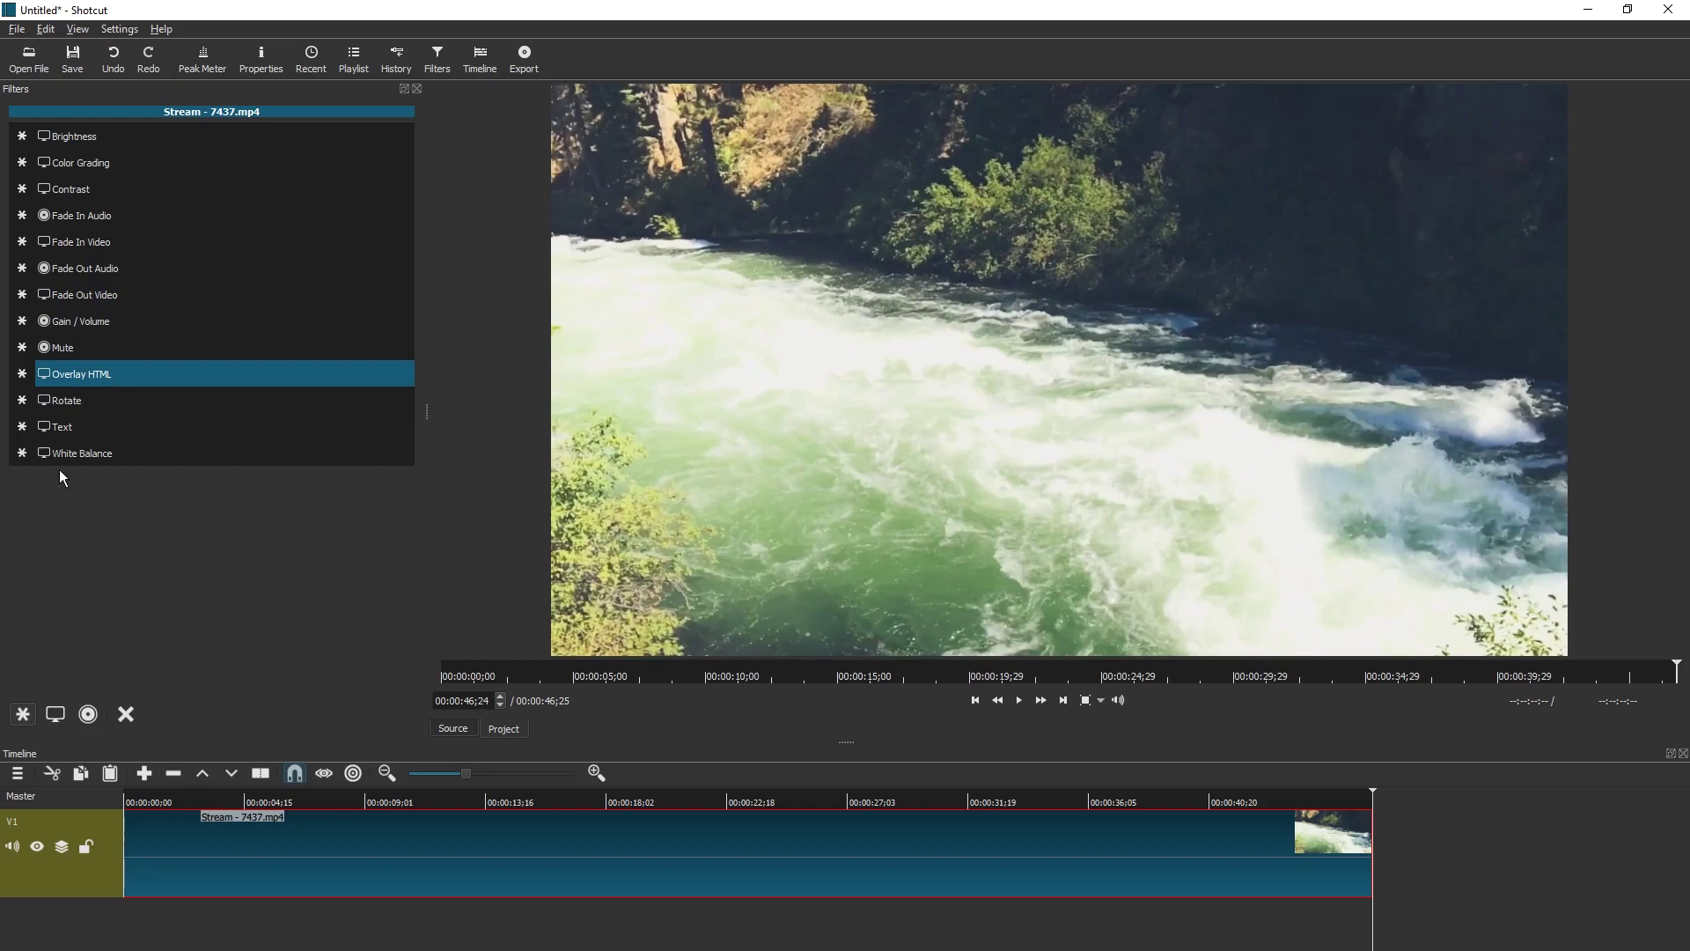
{"action": "left_click", "coordinate": [59, 717]}
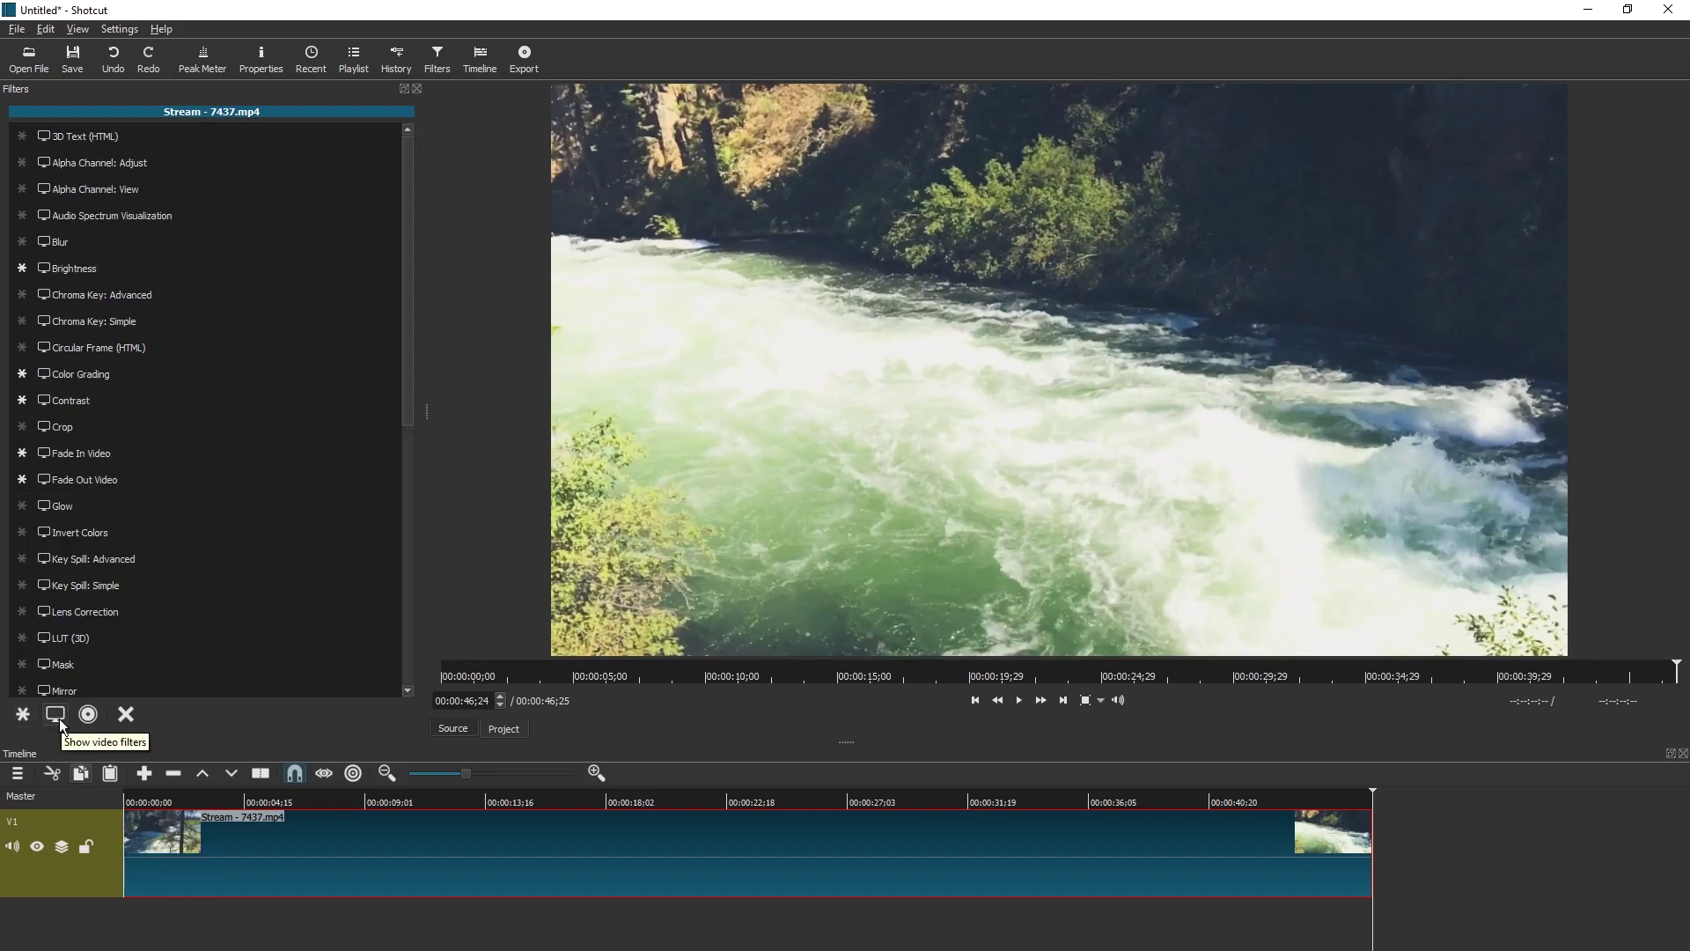
{"action": "scroll", "coordinate": [162, 549], "scroll_direction": "down", "scroll_amount": 4}
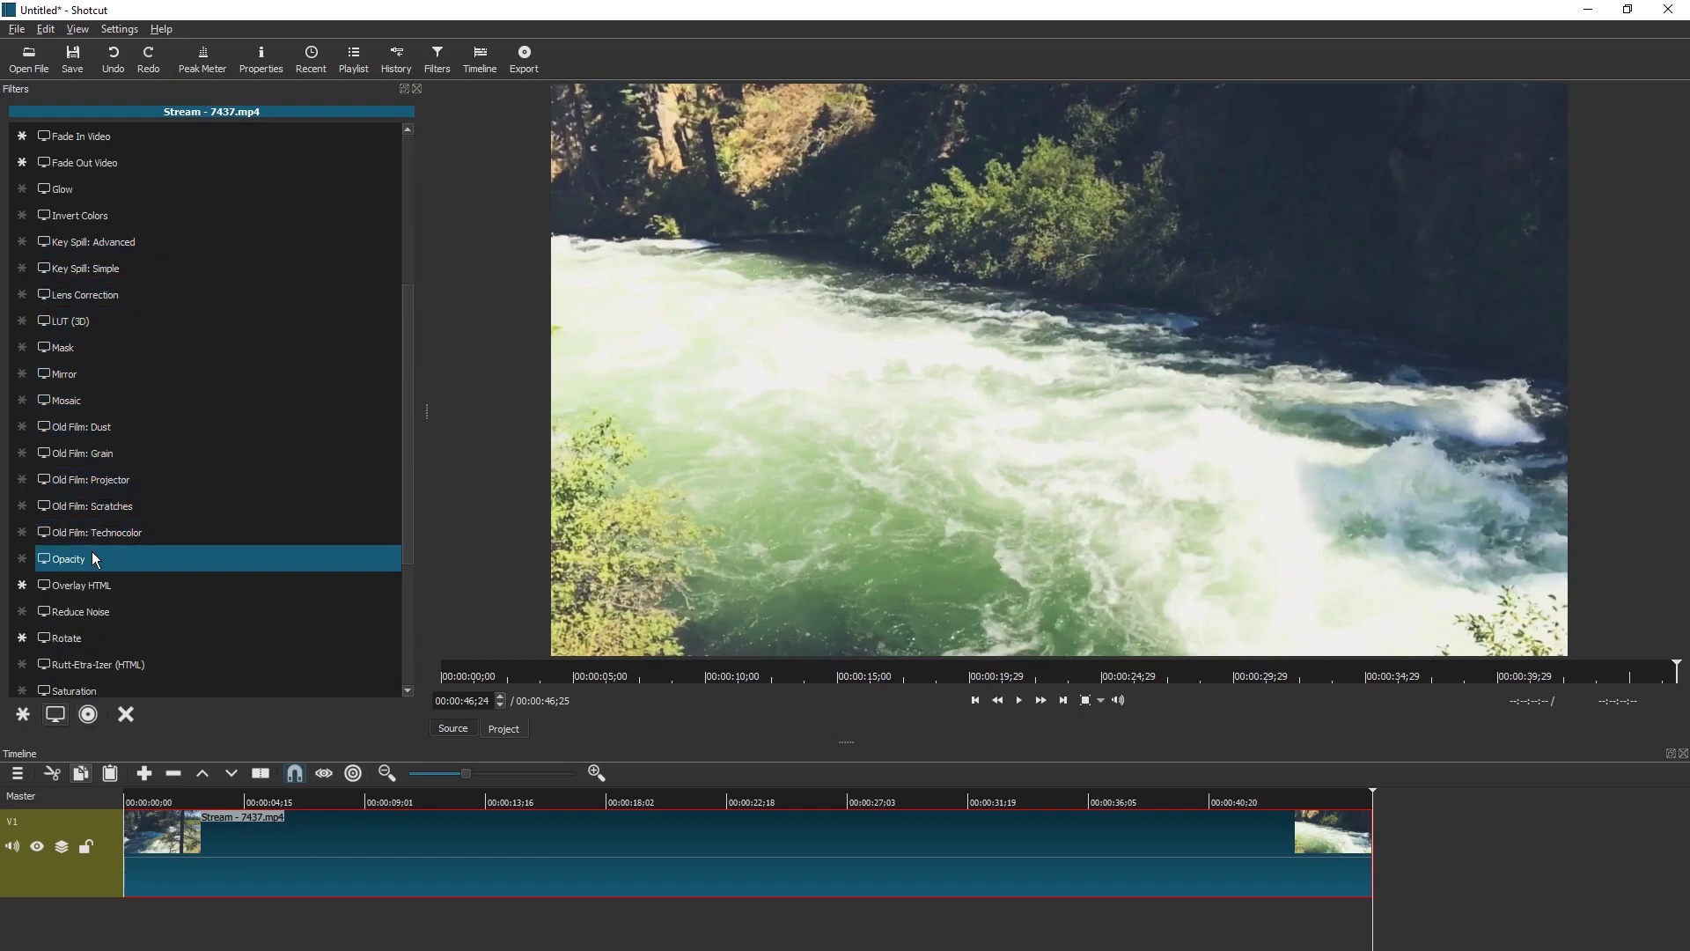
{"action": "left_click", "coordinate": [81, 585]}
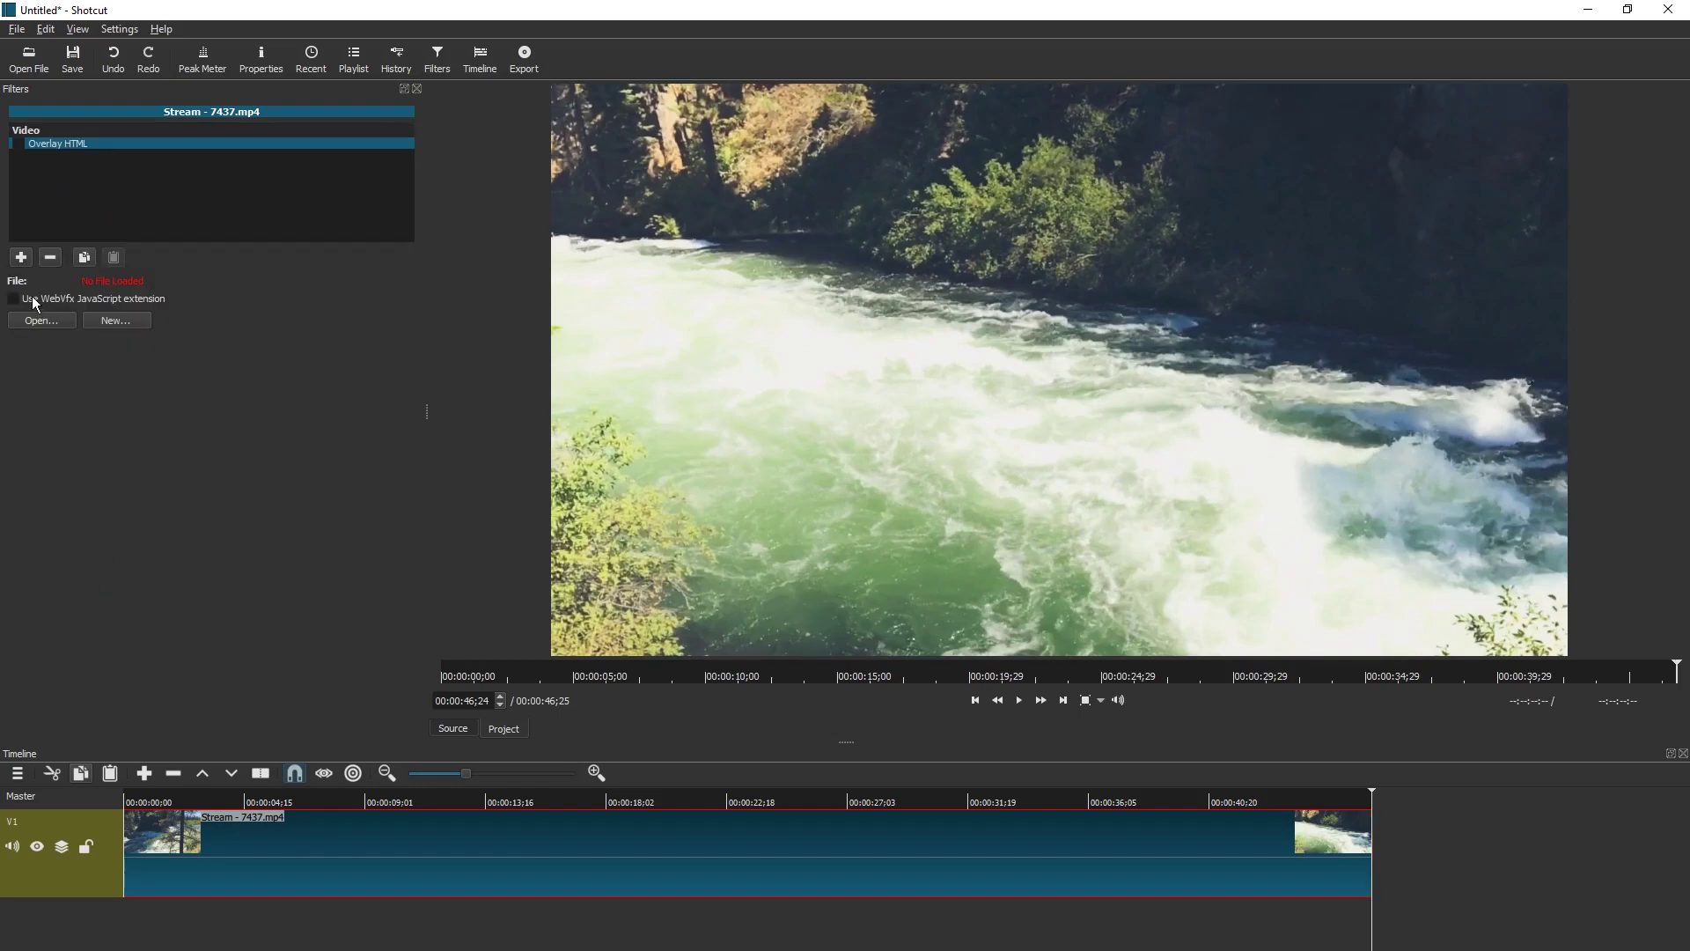
Check the version in Help > About Shotcut, then start a new overlay HTML file in C:\ShotAnim
{"action": "mouse_move", "coordinate": [33, 306]}
{"action": "left_click", "coordinate": [161, 29]}
{"action": "left_click", "coordinate": [194, 127]}
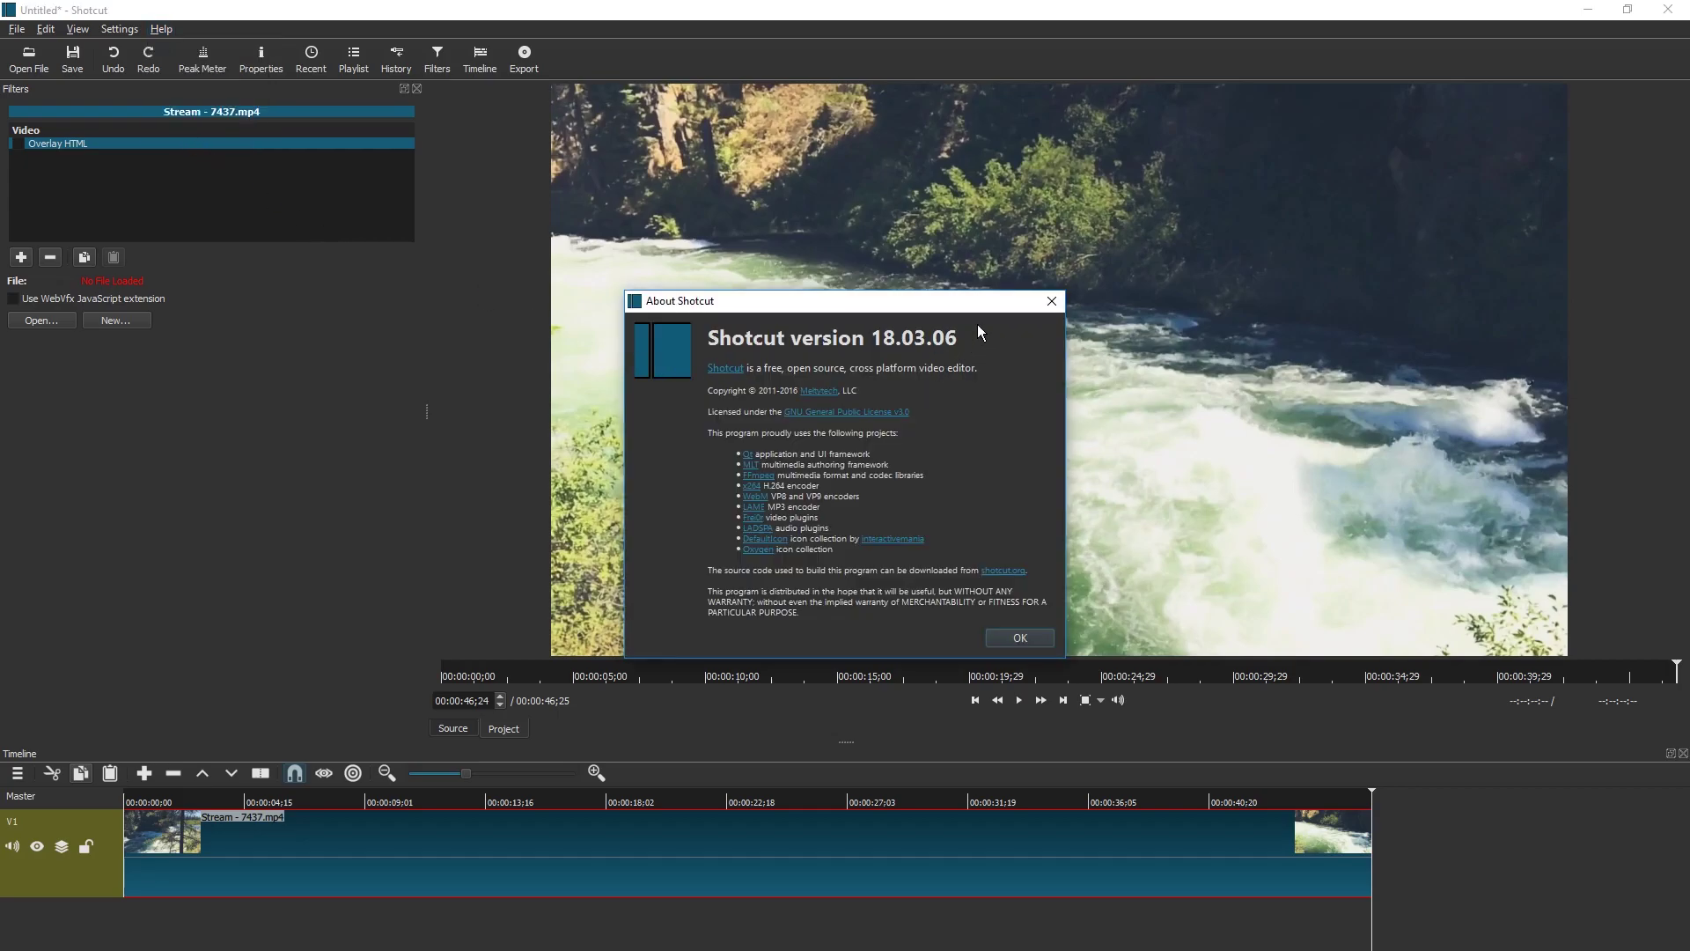
{"action": "left_click", "coordinate": [1051, 301]}
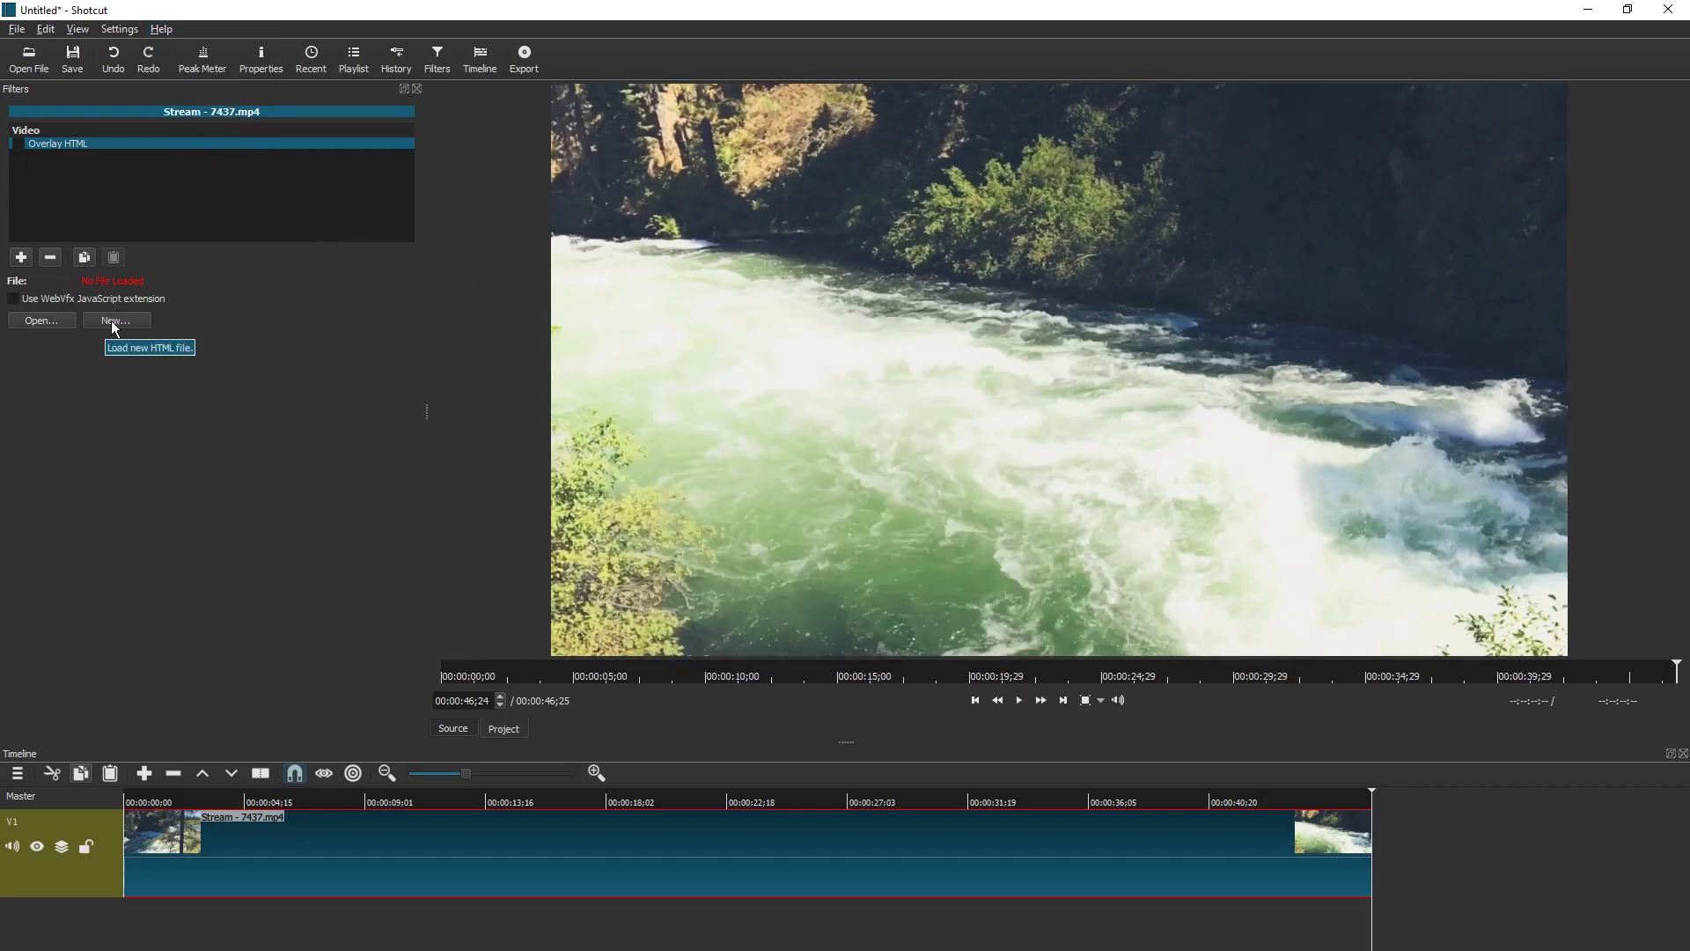
{"action": "left_click", "coordinate": [114, 322]}
{"action": "left_click", "coordinate": [690, 254]}
Save the overlay file as credits.htm in C:\ShotAnim and select all its default HTML source
{"action": "left_click", "coordinate": [645, 254]}
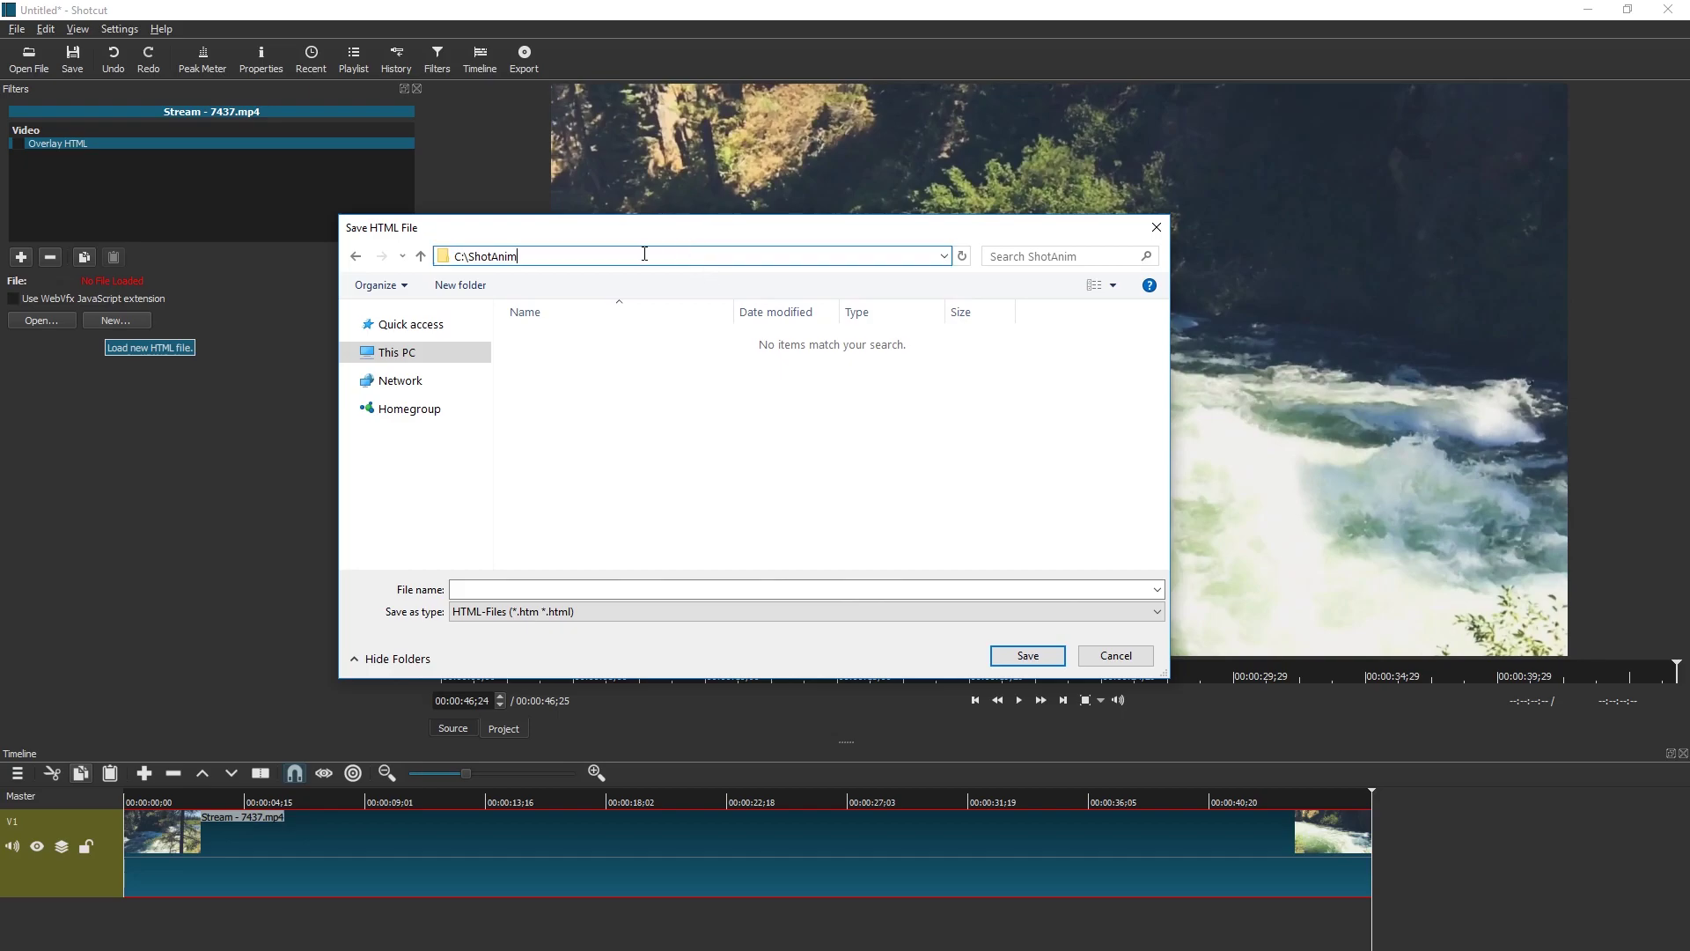
{"action": "double_click", "coordinate": [488, 256]}
{"action": "left_click_drag", "start_coordinate": [578, 255], "coordinate": [472, 257]}
{"action": "left_click", "coordinate": [524, 258]}
{"action": "triple_click", "coordinate": [524, 258]}
{"action": "left_click", "coordinate": [546, 587]}
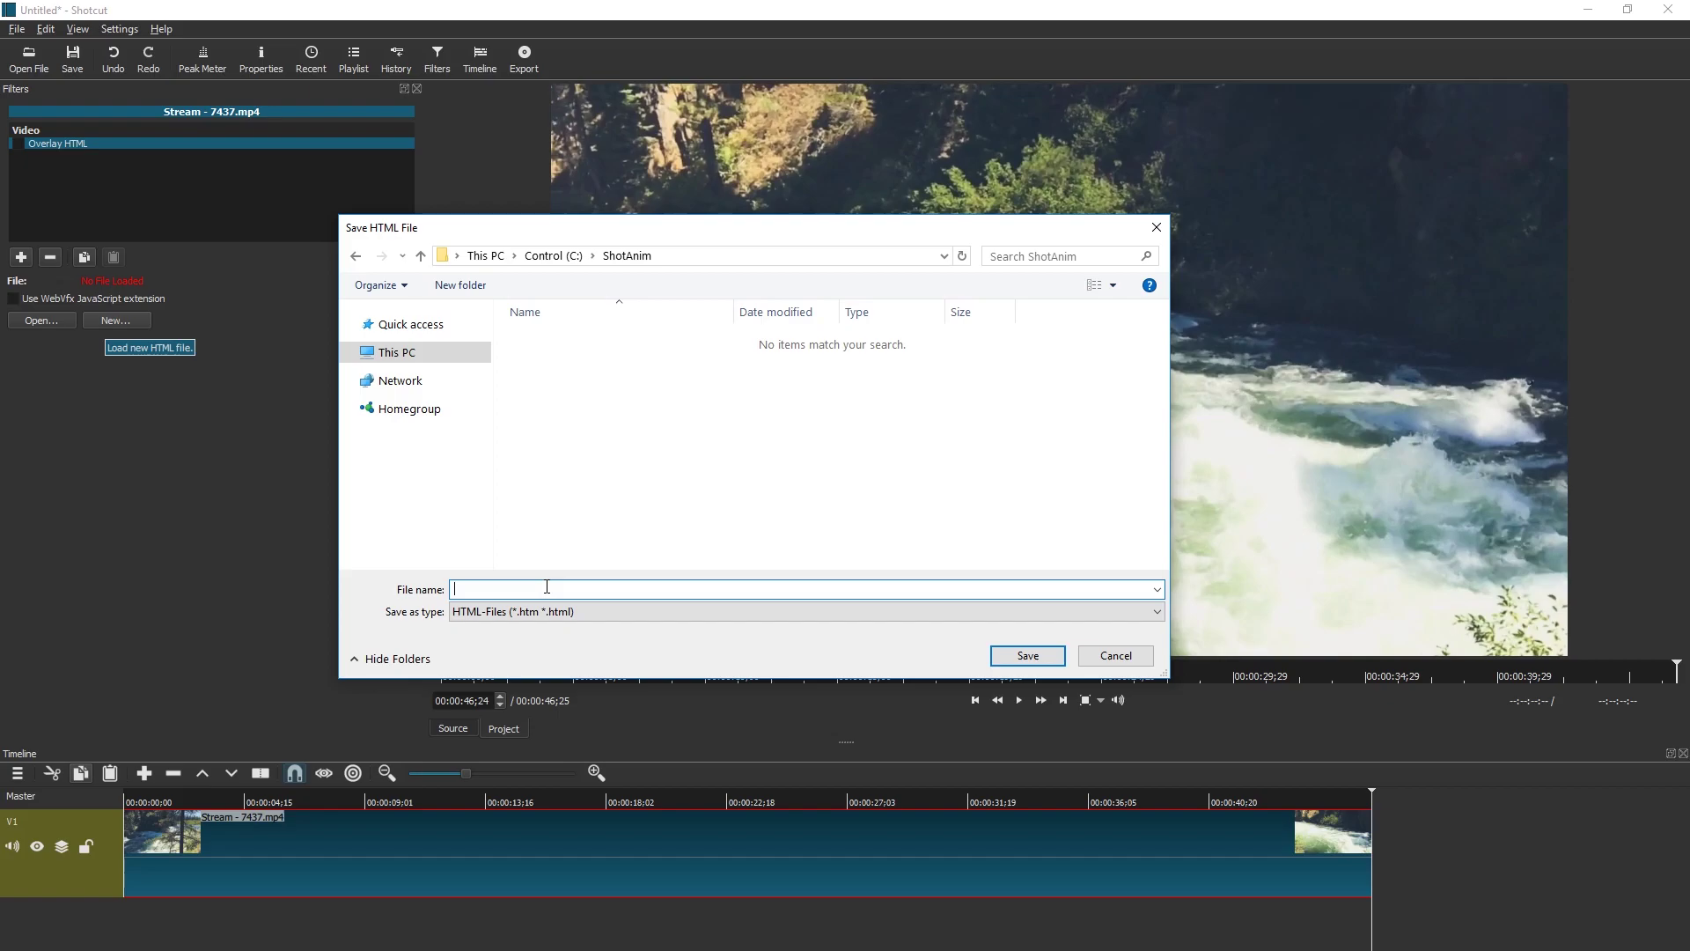
{"action": "type", "text": "credits.htm"}
{"action": "key", "text": "Return"}
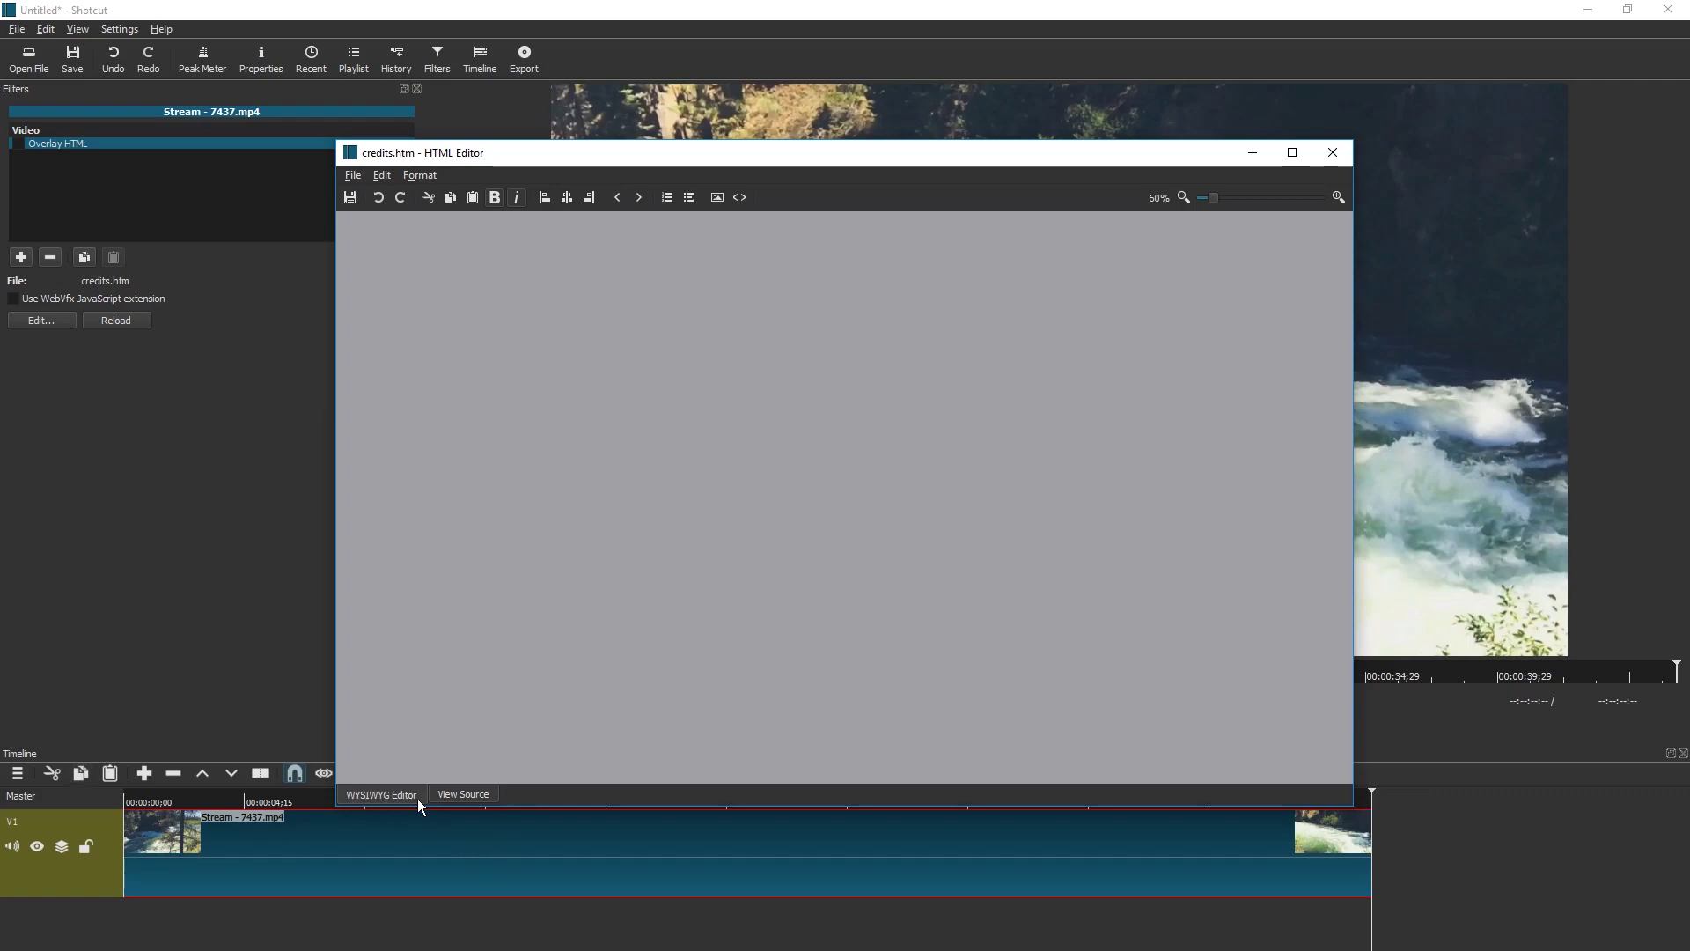
{"action": "left_click", "coordinate": [456, 797]}
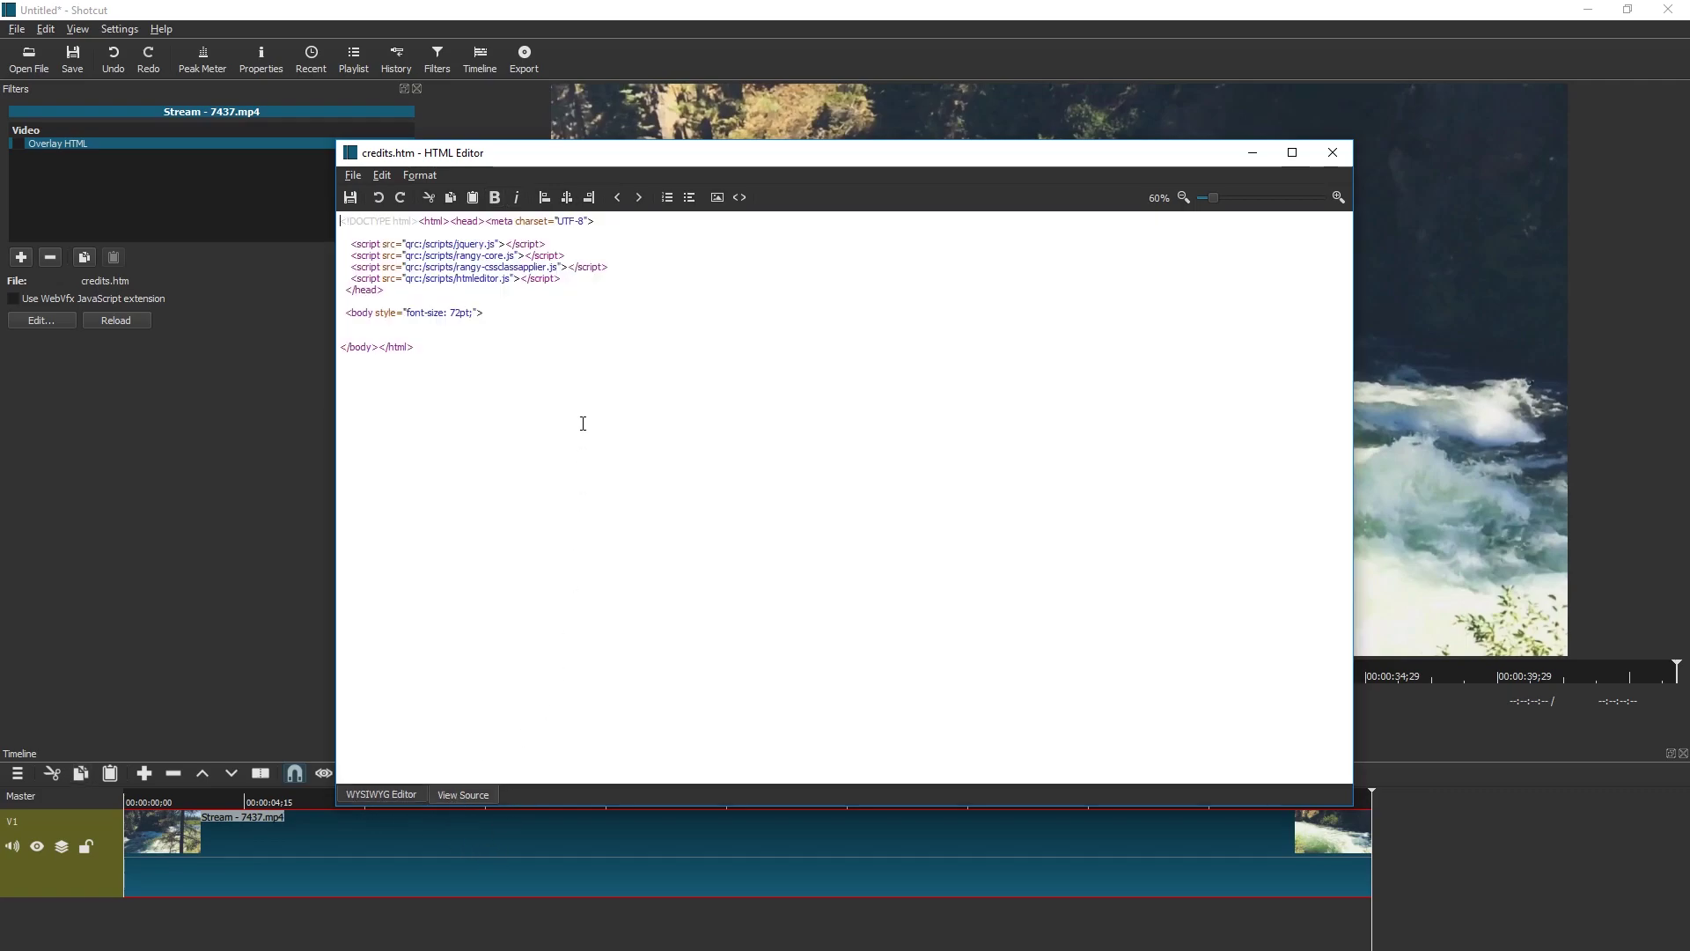
{"action": "key", "text": "ctrl+a"}
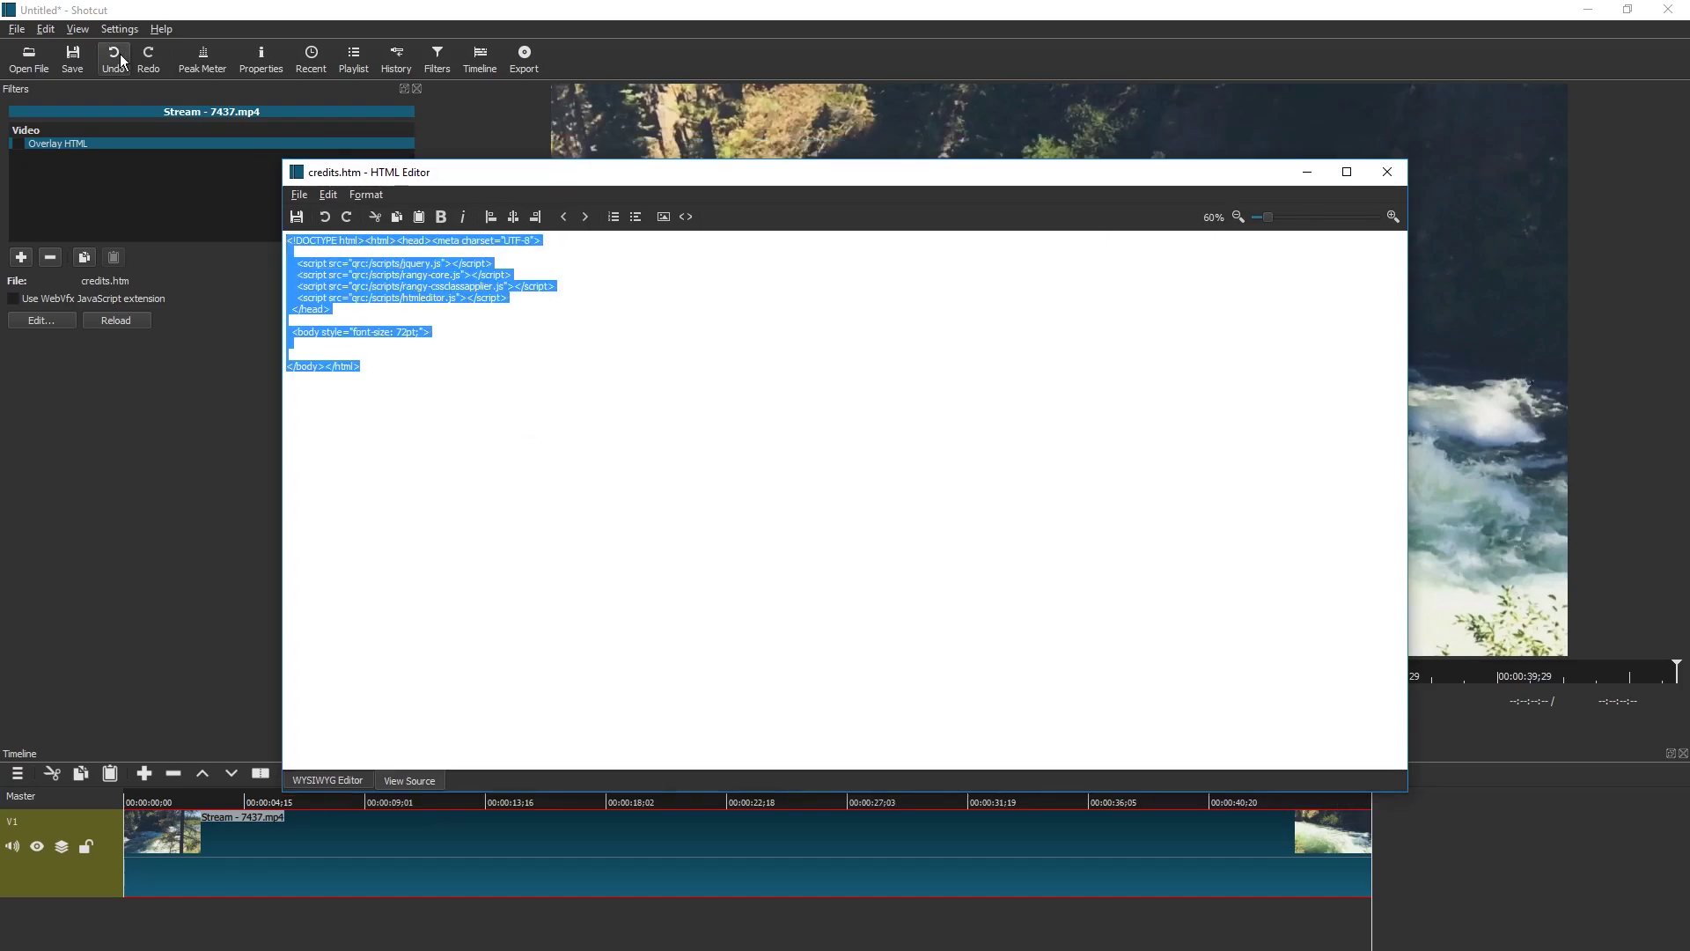
Delete the default source and look through the scrolling-credits gist in Chrome
{"action": "key", "text": "Delete"}
{"action": "key", "text": "alt+Tab"}
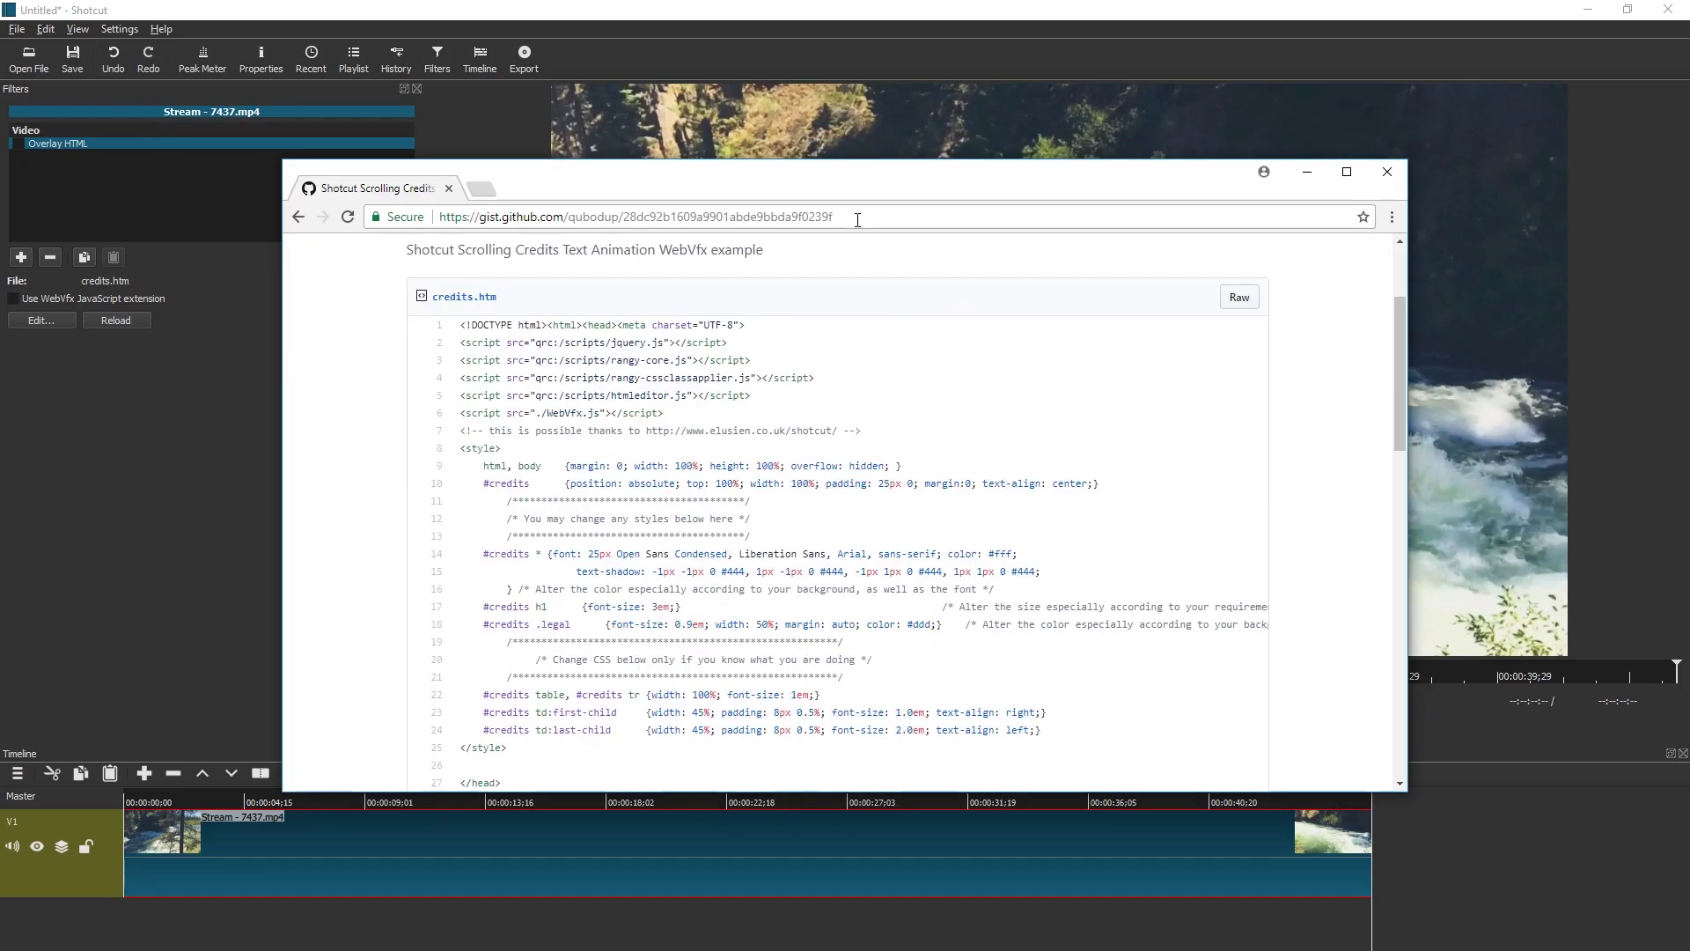
{"action": "left_click", "coordinate": [858, 220]}
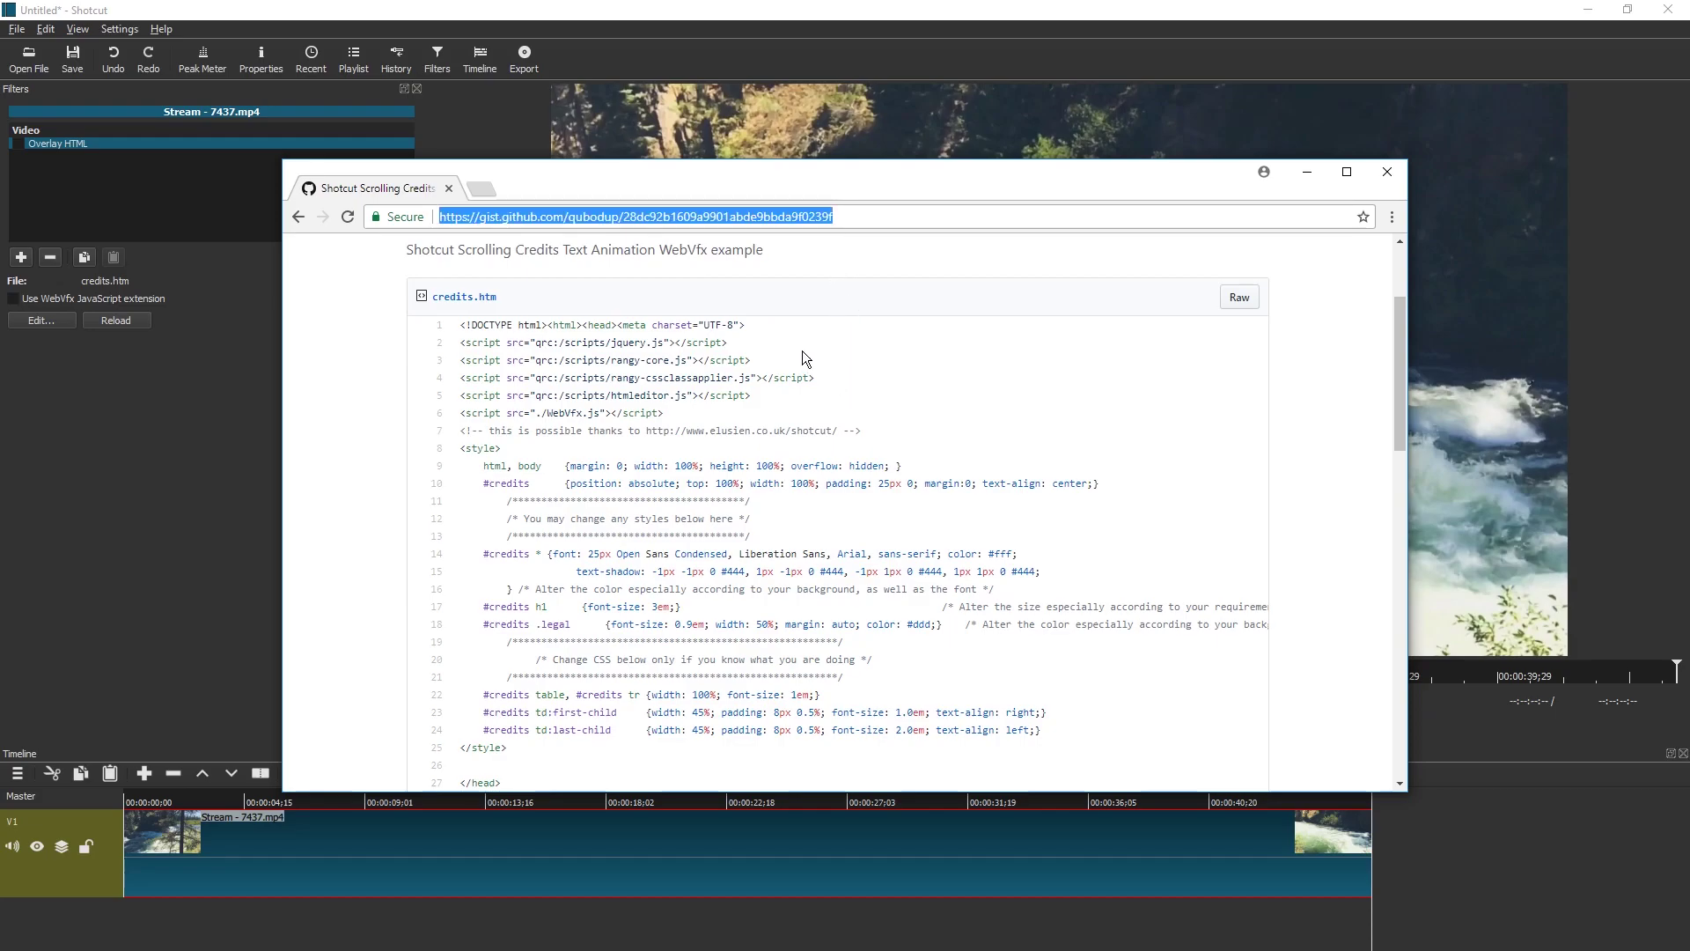
{"action": "scroll", "coordinate": [801, 350], "scroll_direction": "up", "scroll_amount": 2}
{"action": "scroll", "coordinate": [792, 388], "scroll_direction": "down", "scroll_amount": 2}
{"action": "scroll", "coordinate": [795, 352], "scroll_direction": "down", "scroll_amount": 13}
{"action": "scroll", "coordinate": [801, 354], "scroll_direction": "up", "scroll_amount": 2}
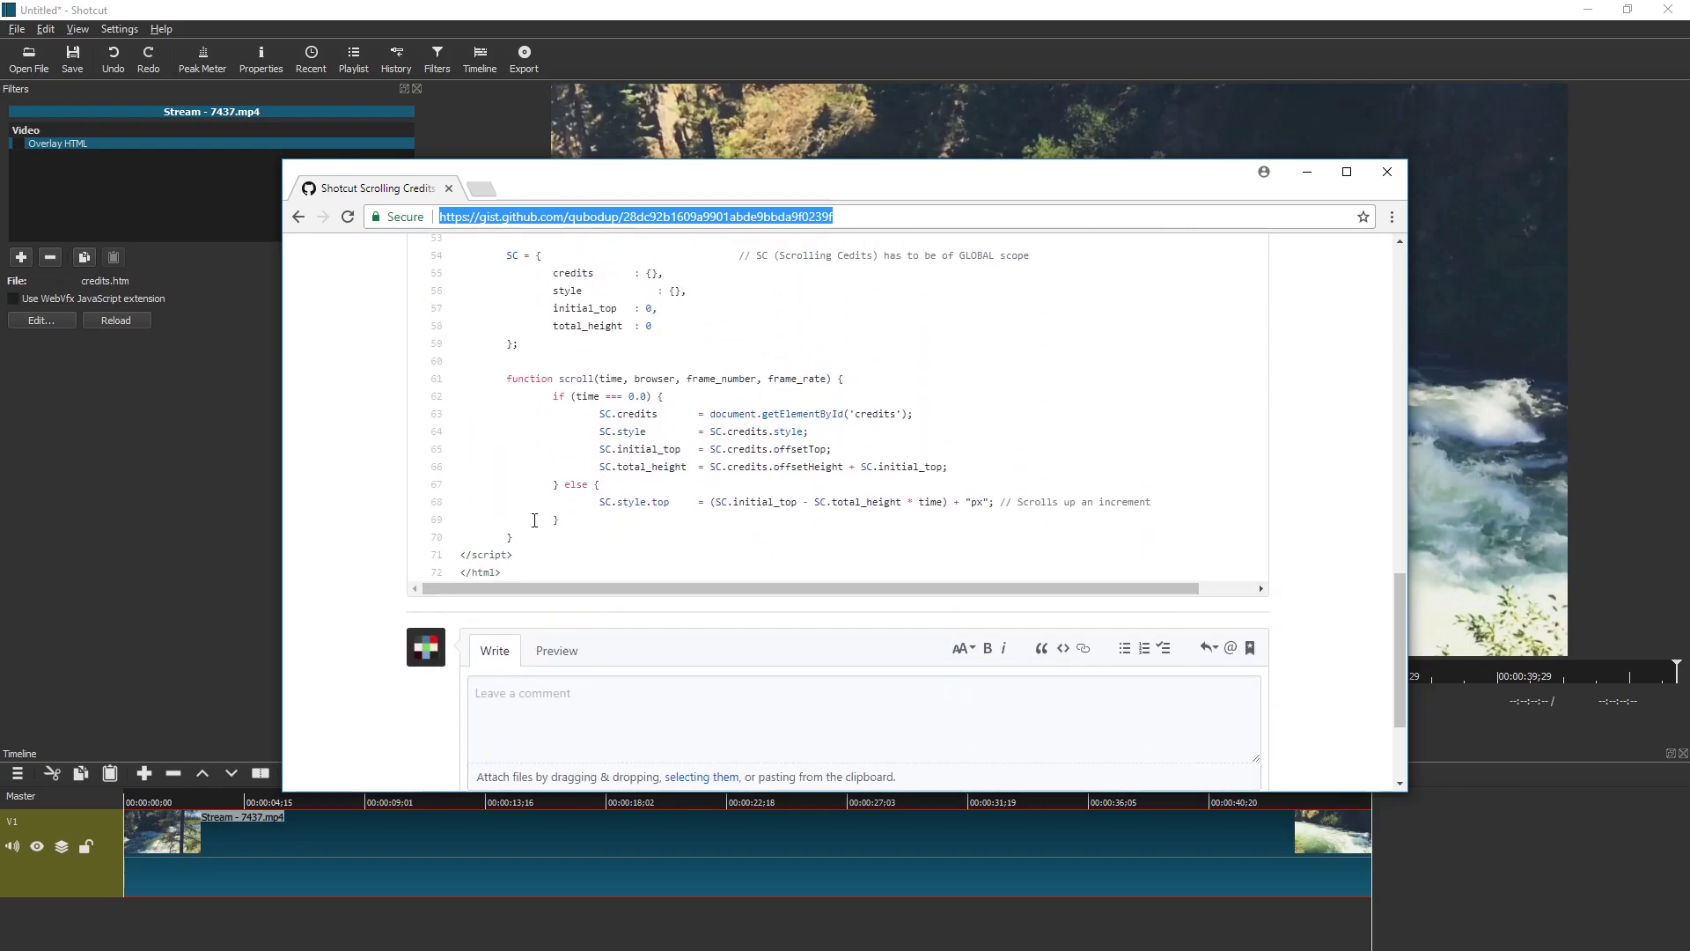
{"action": "left_click_drag", "start_coordinate": [527, 566], "coordinate": [453, 509]}
Open the raw credits.htm from the gist and select all of its text
{"action": "scroll", "coordinate": [552, 414], "scroll_direction": "up", "scroll_amount": 1}
{"action": "scroll", "coordinate": [552, 414], "scroll_direction": "up", "scroll_amount": 12}
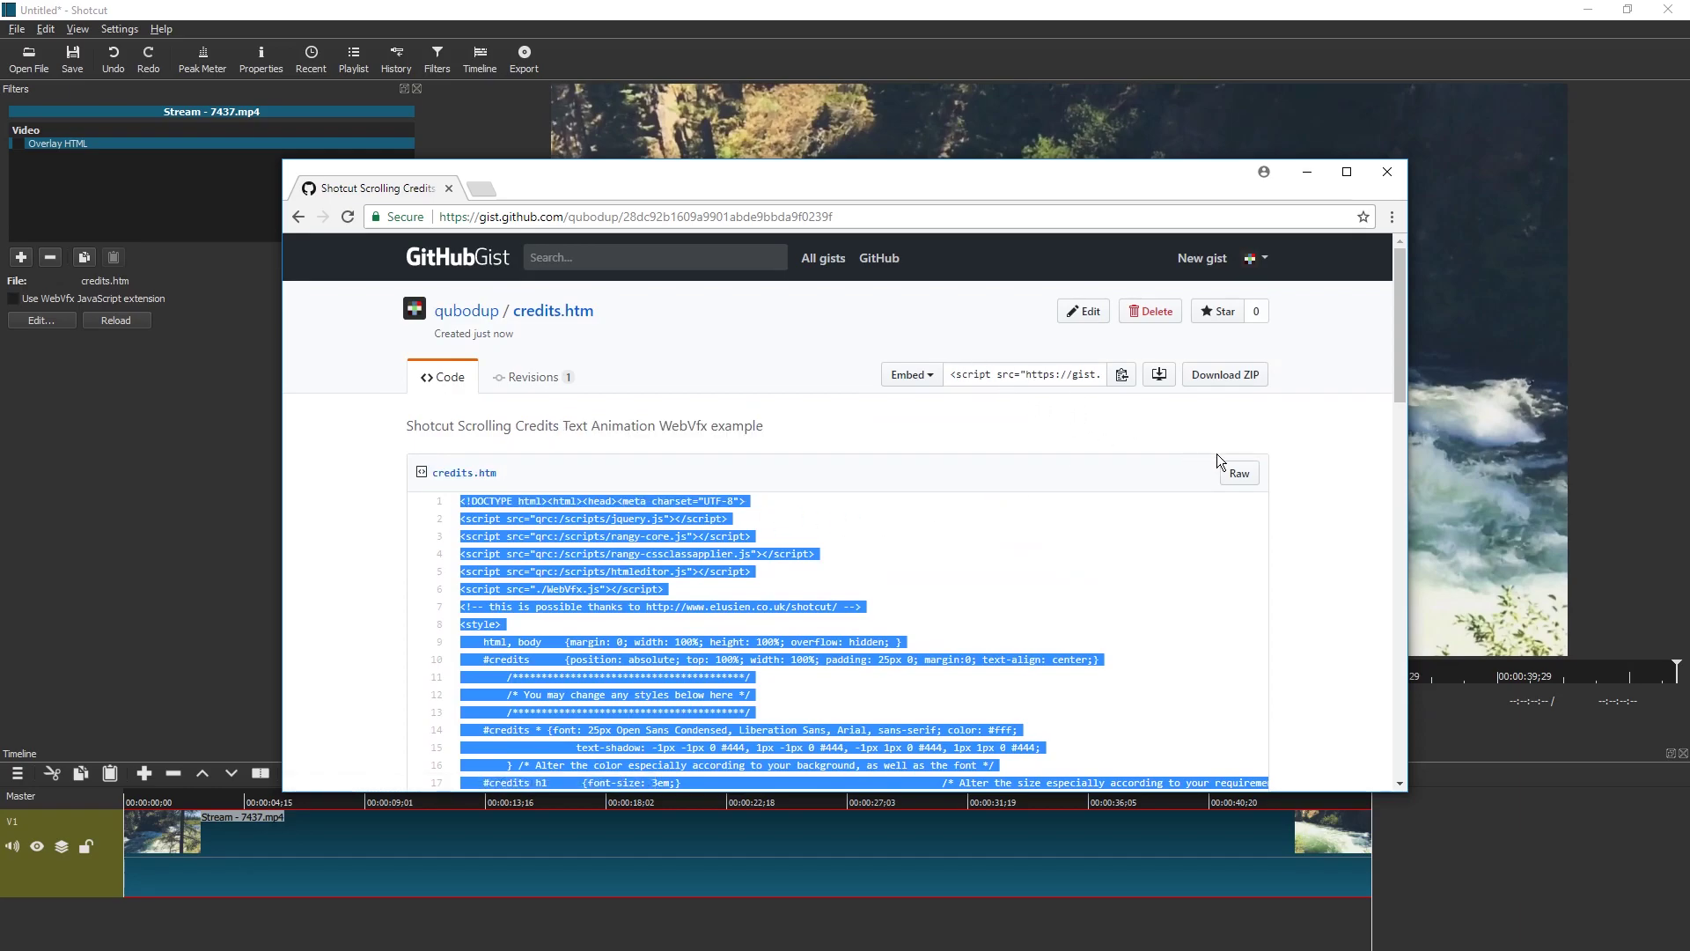
{"action": "left_click", "coordinate": [1239, 472]}
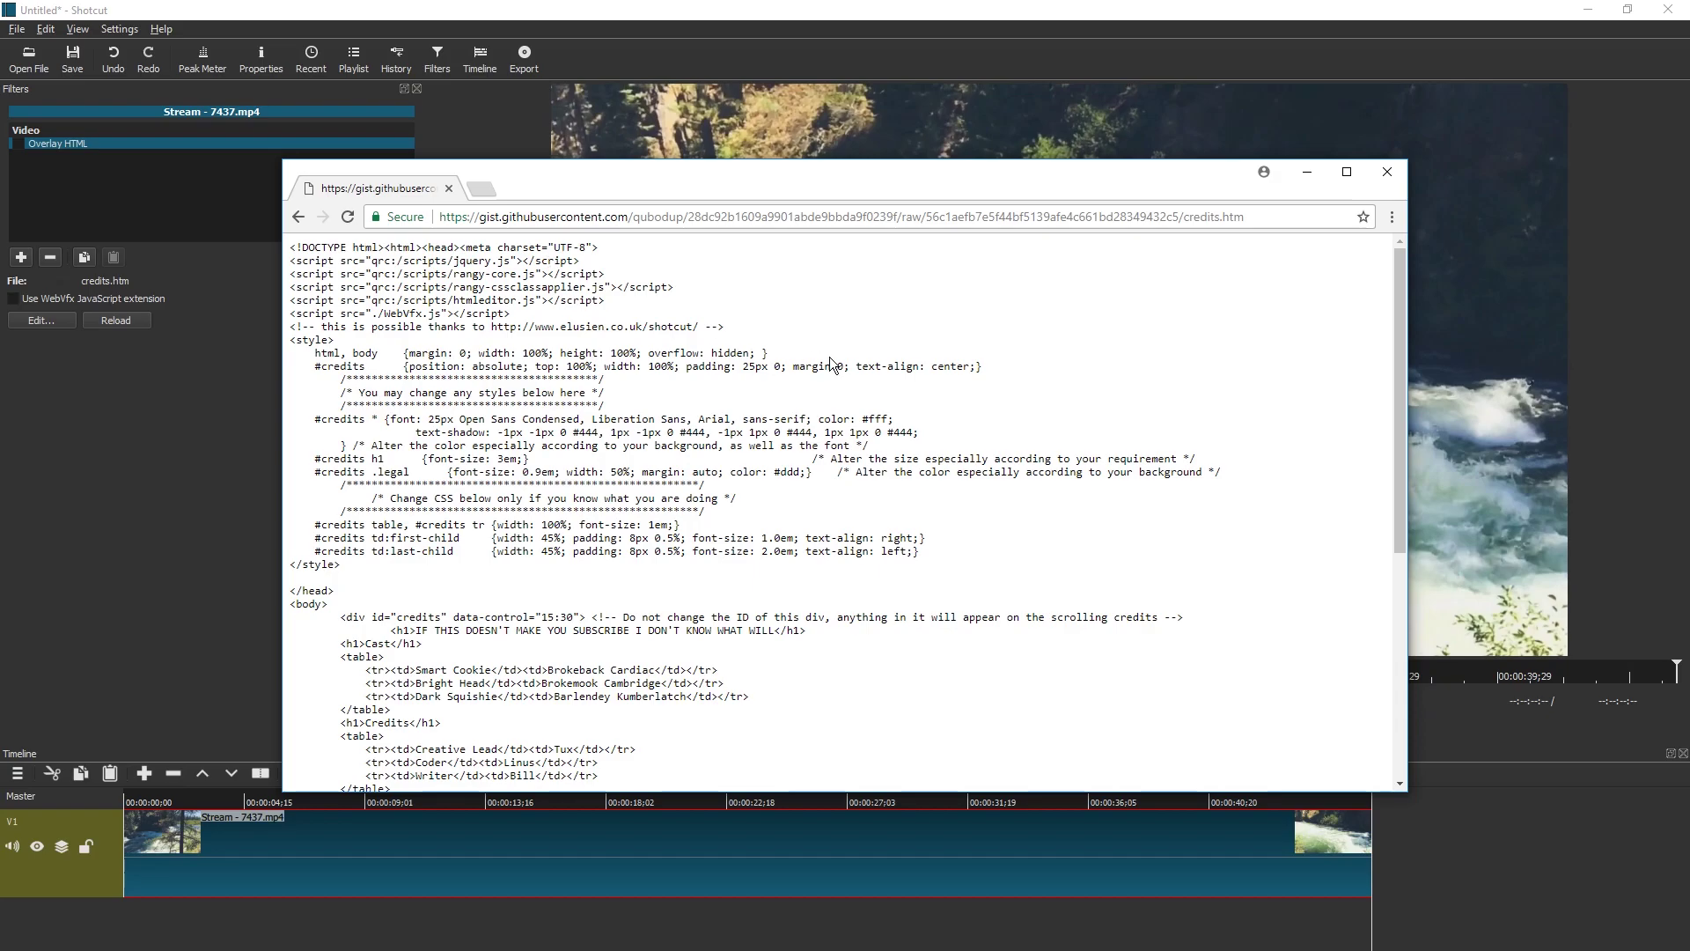
{"action": "key", "text": "ctrl+a"}
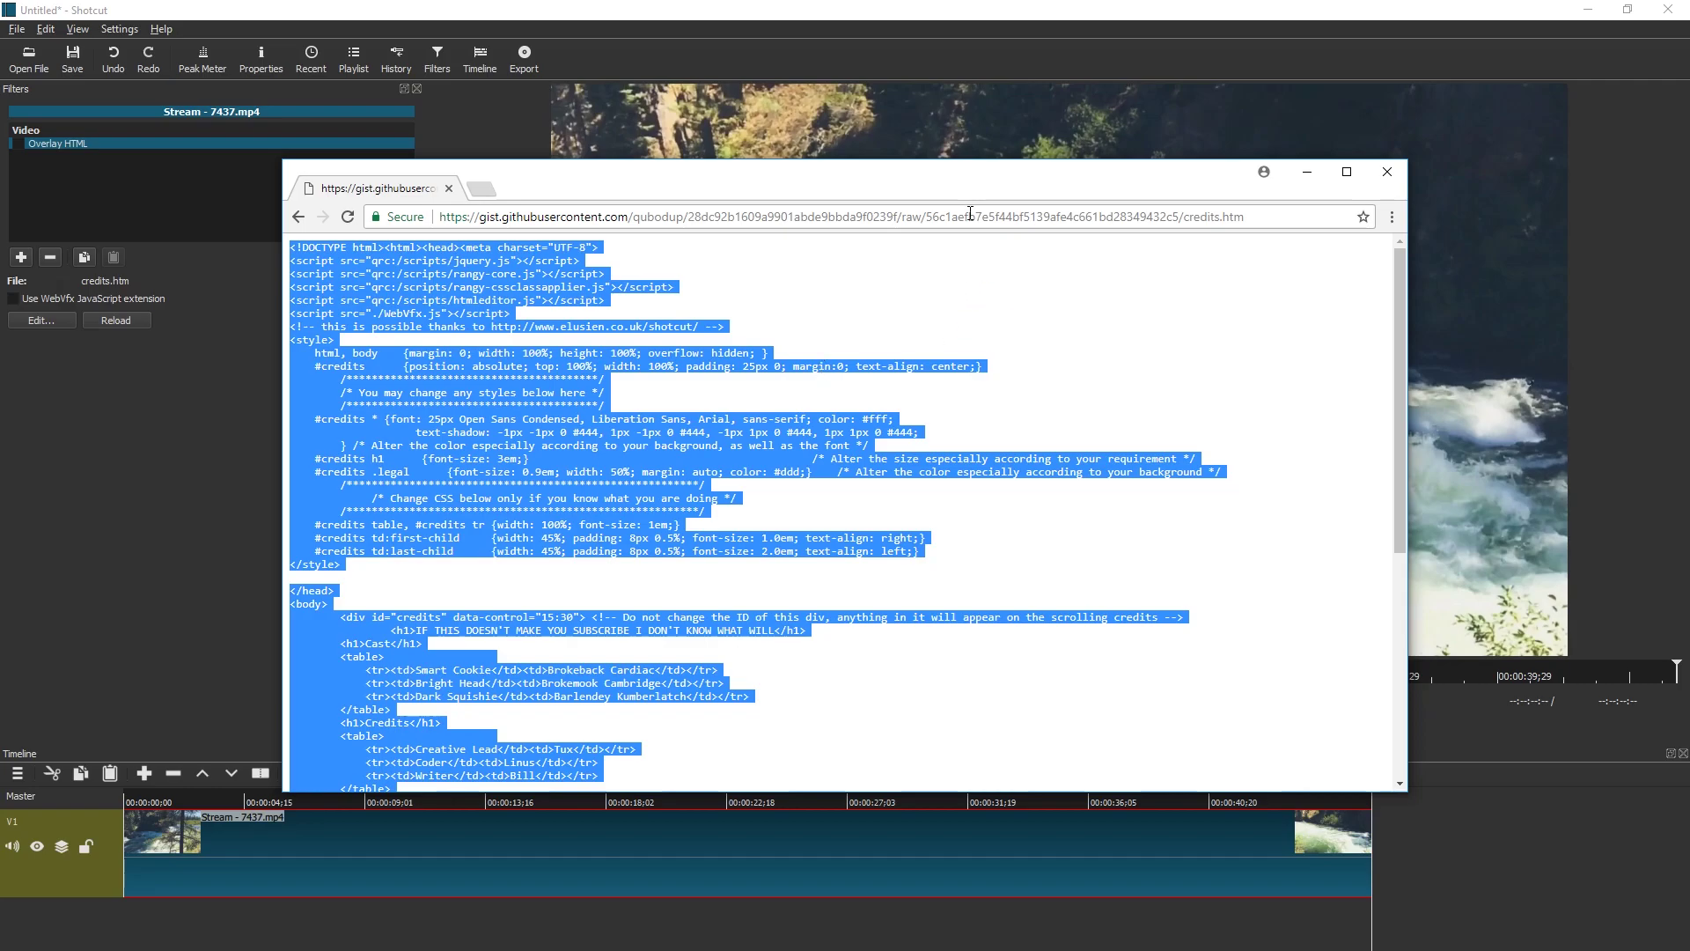
Paste the copied scrolling-credits code into credits.htm's source and select the WebVfx.js script line
{"action": "key", "text": "ctrl+c"}
{"action": "key", "text": "alt+Tab"}
{"action": "key", "text": "ctrl+v"}
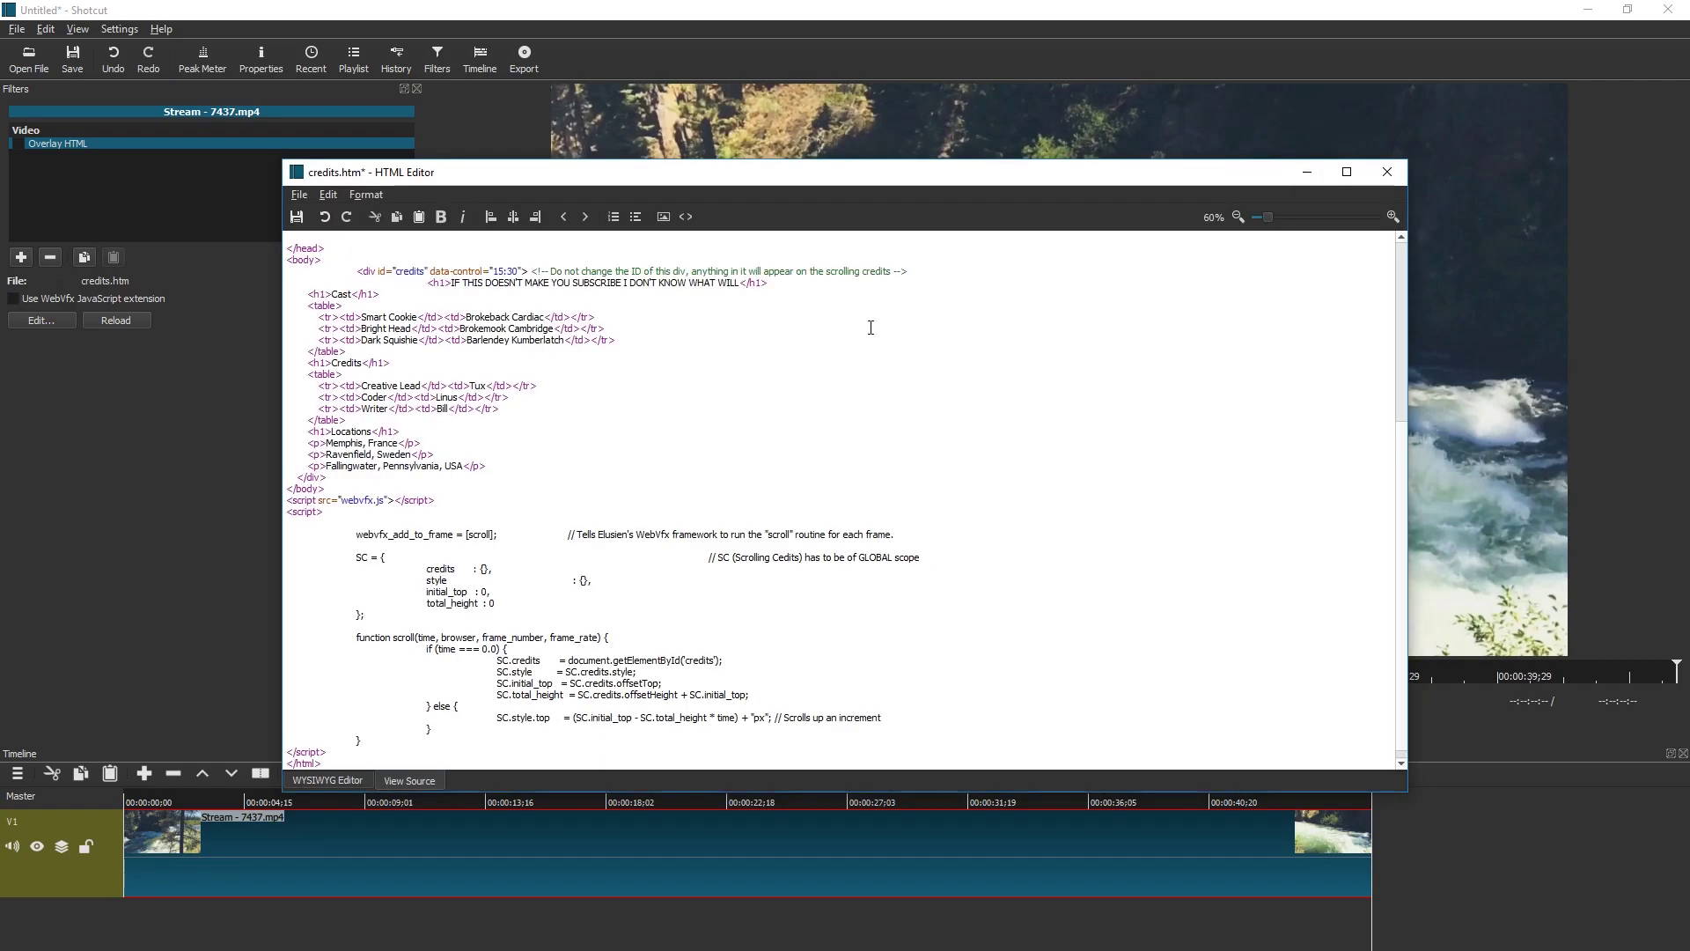
{"action": "right_click", "coordinate": [715, 284]}
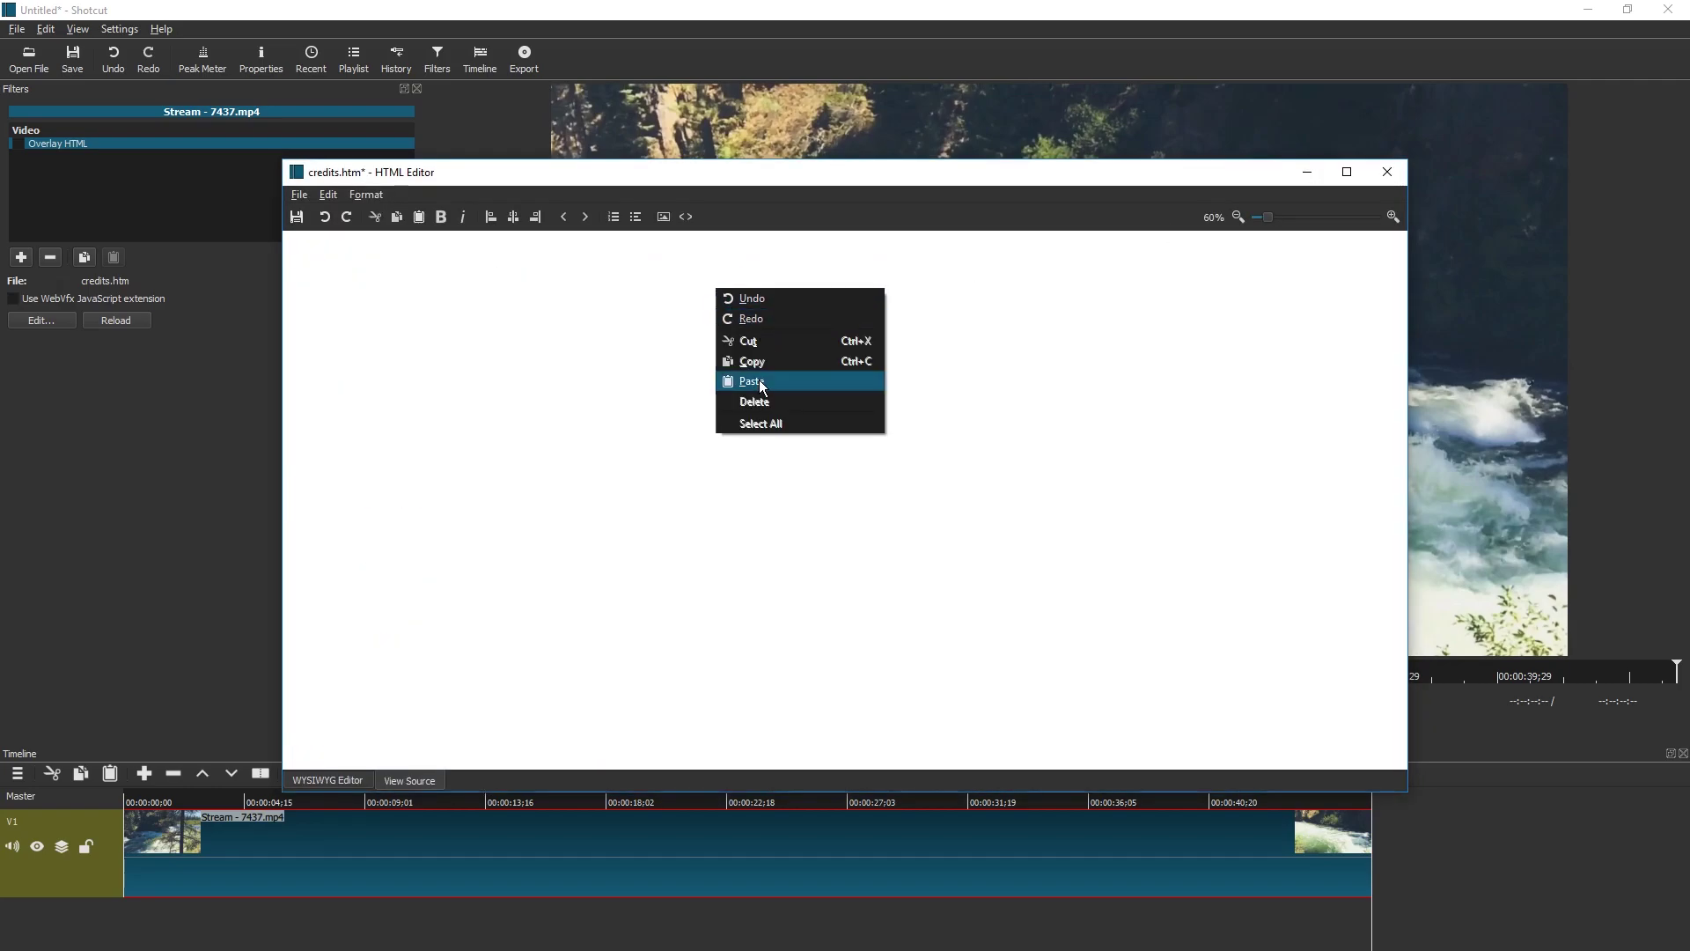
{"action": "left_click", "coordinate": [560, 274]}
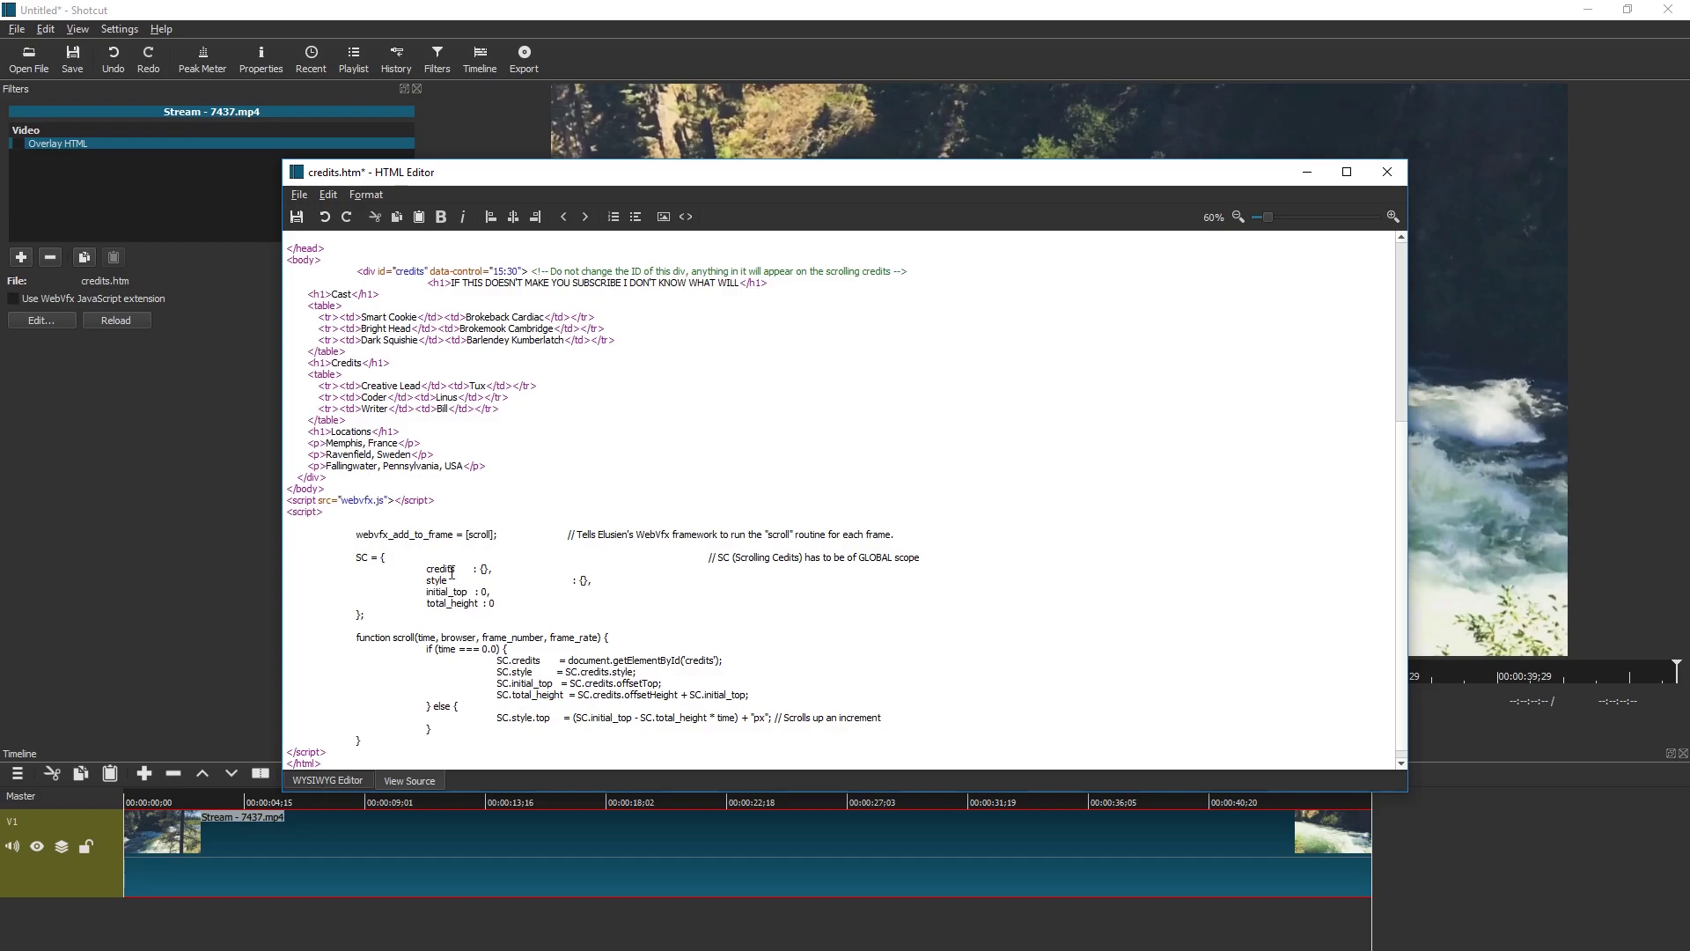
{"action": "scroll", "coordinate": [512, 388], "scroll_direction": "up", "scroll_amount": 8}
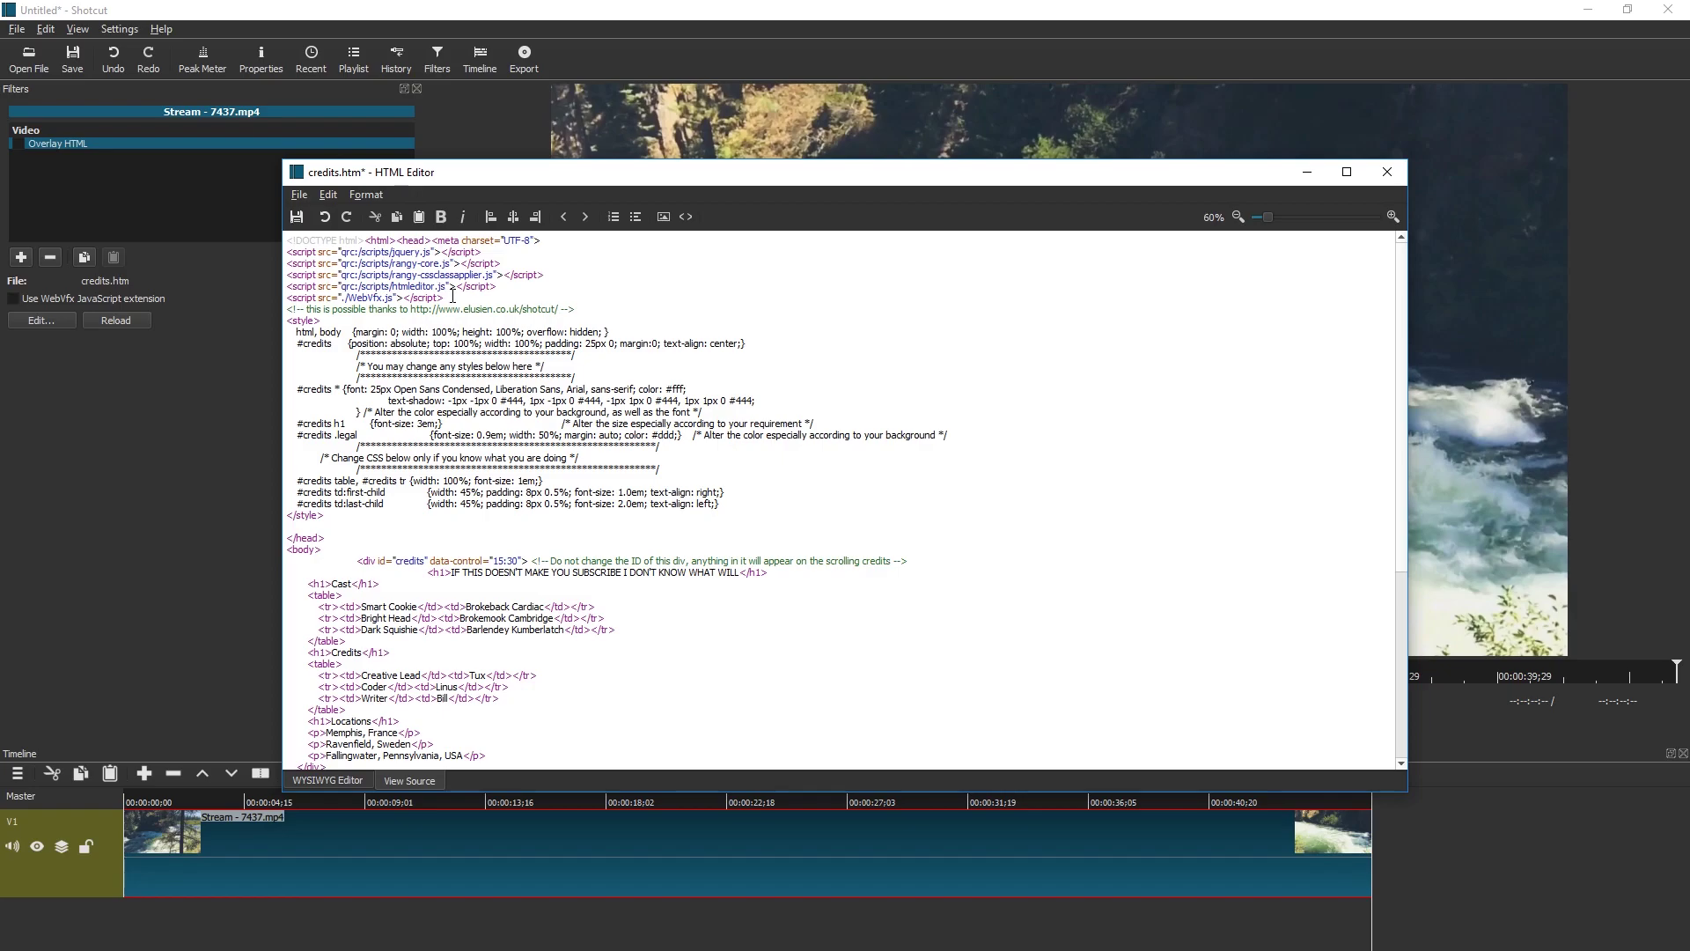
{"action": "left_click_drag", "start_coordinate": [488, 298], "coordinate": [528, 287]}
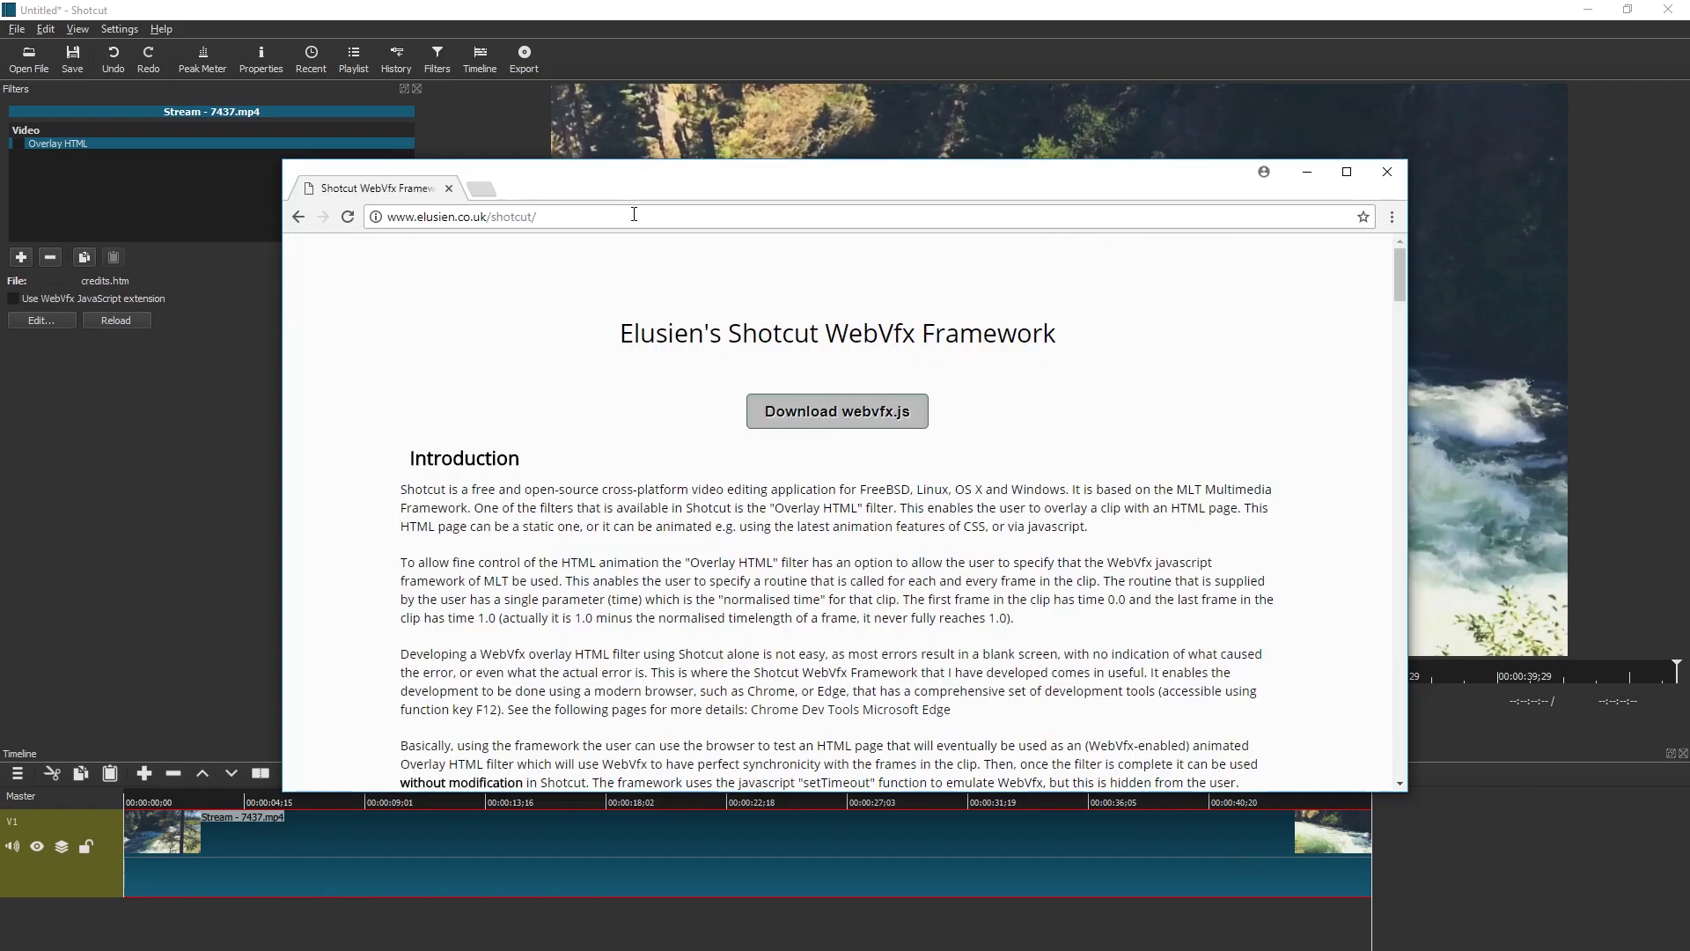
Download webvfx.js from Elusien's WebVfx Framework page and keep the file
{"action": "left_click", "coordinate": [634, 214]}
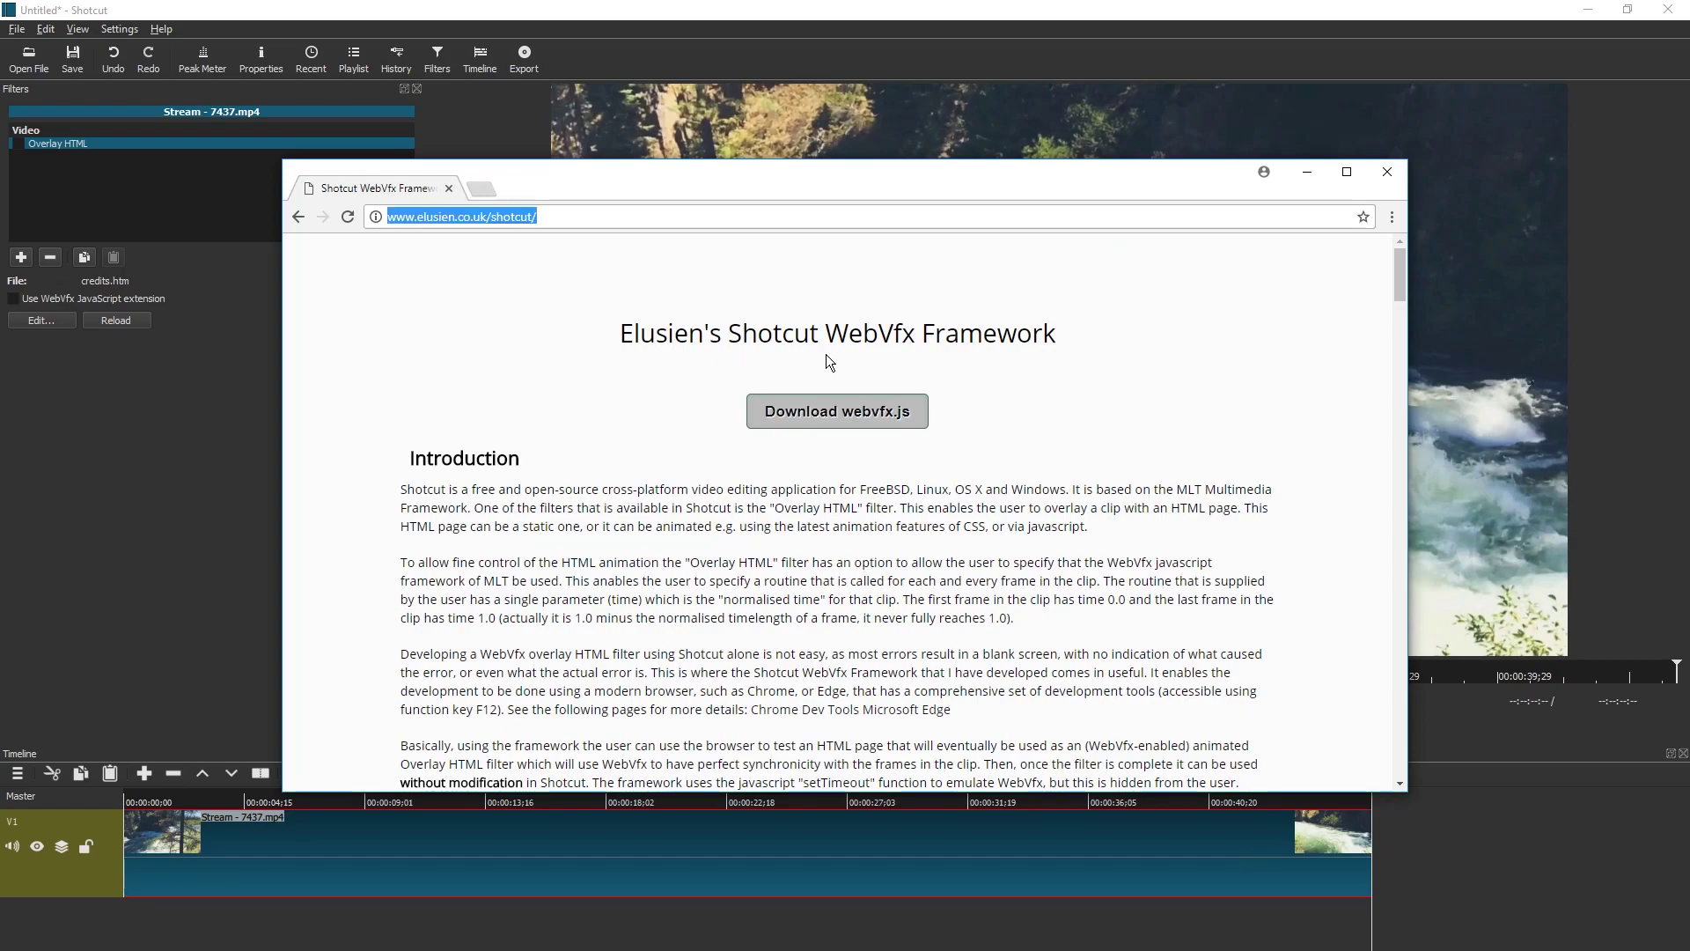
{"action": "left_click", "coordinate": [848, 425]}
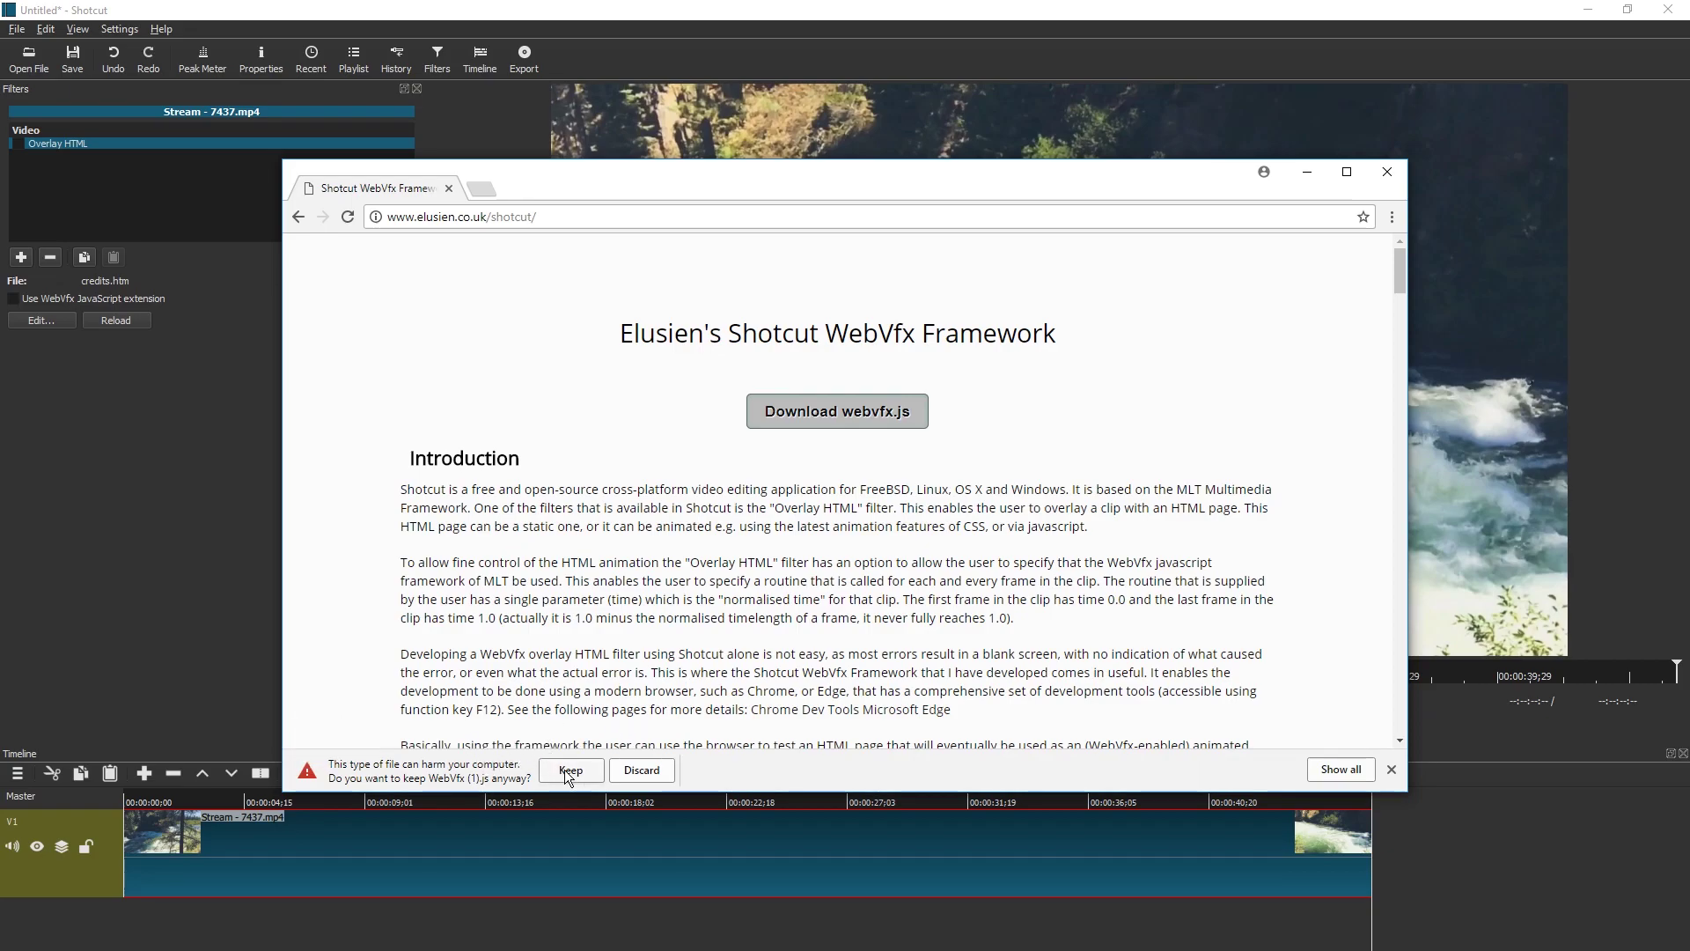
{"action": "left_click", "coordinate": [568, 770]}
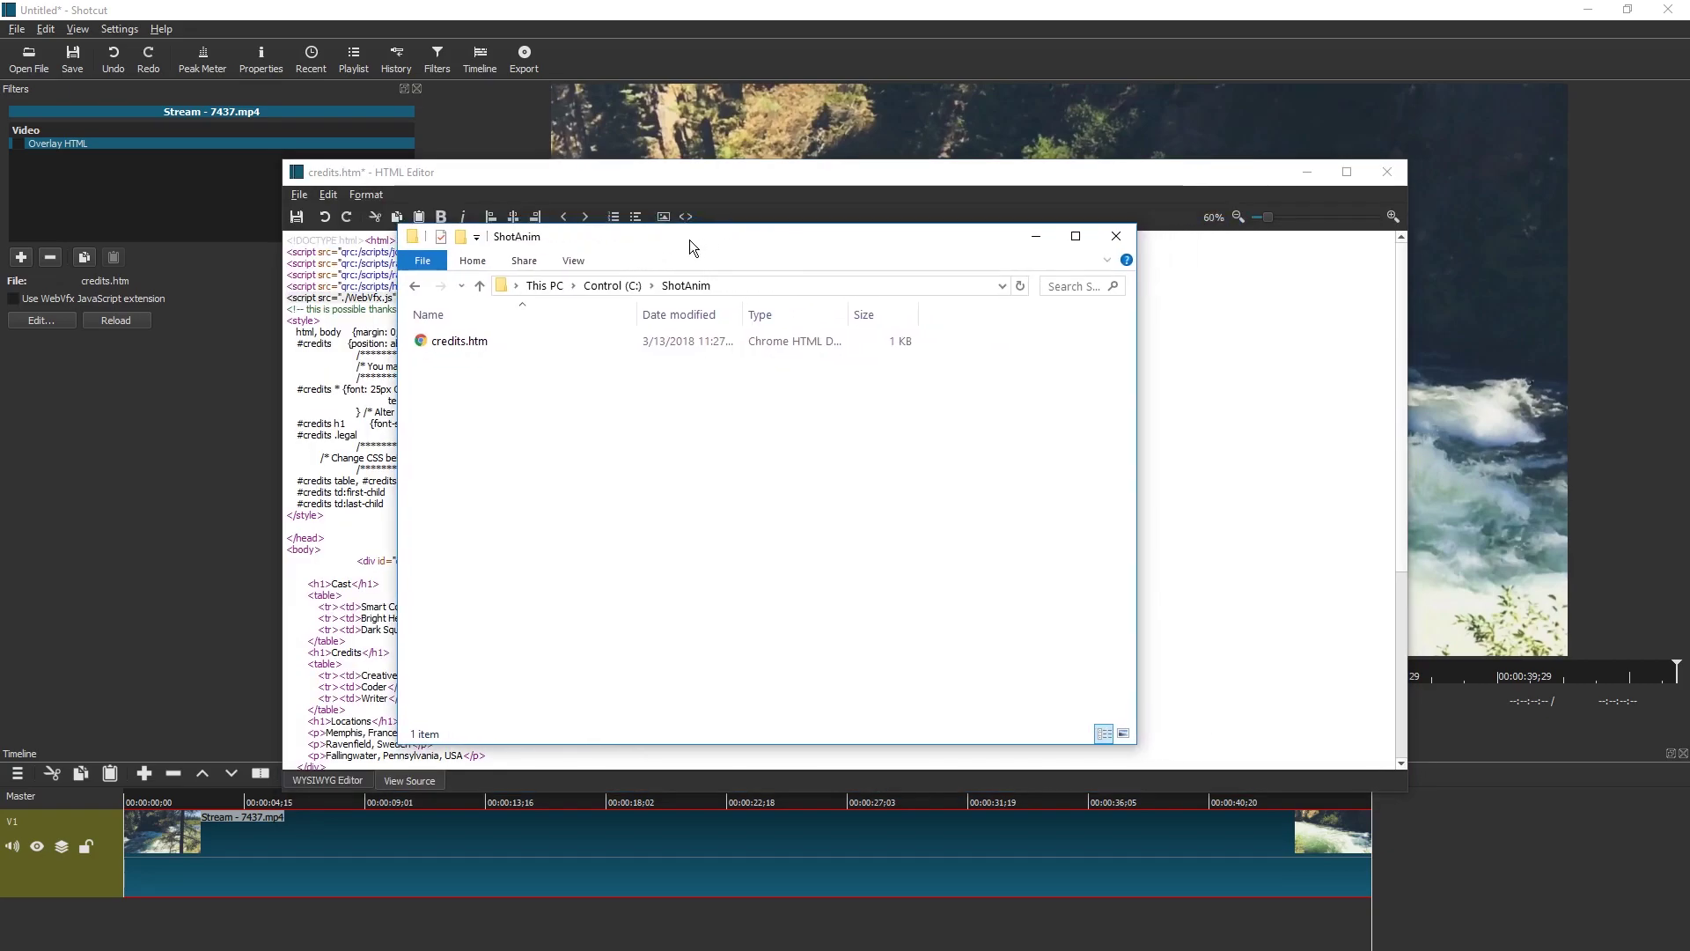
Copy WebVfx.js into C:\ShotAnim beside credits.htm
{"action": "left_click_drag", "start_coordinate": [690, 240], "coordinate": [711, 236]}
{"action": "left_click_drag", "start_coordinate": [635, 356], "coordinate": [614, 409]}
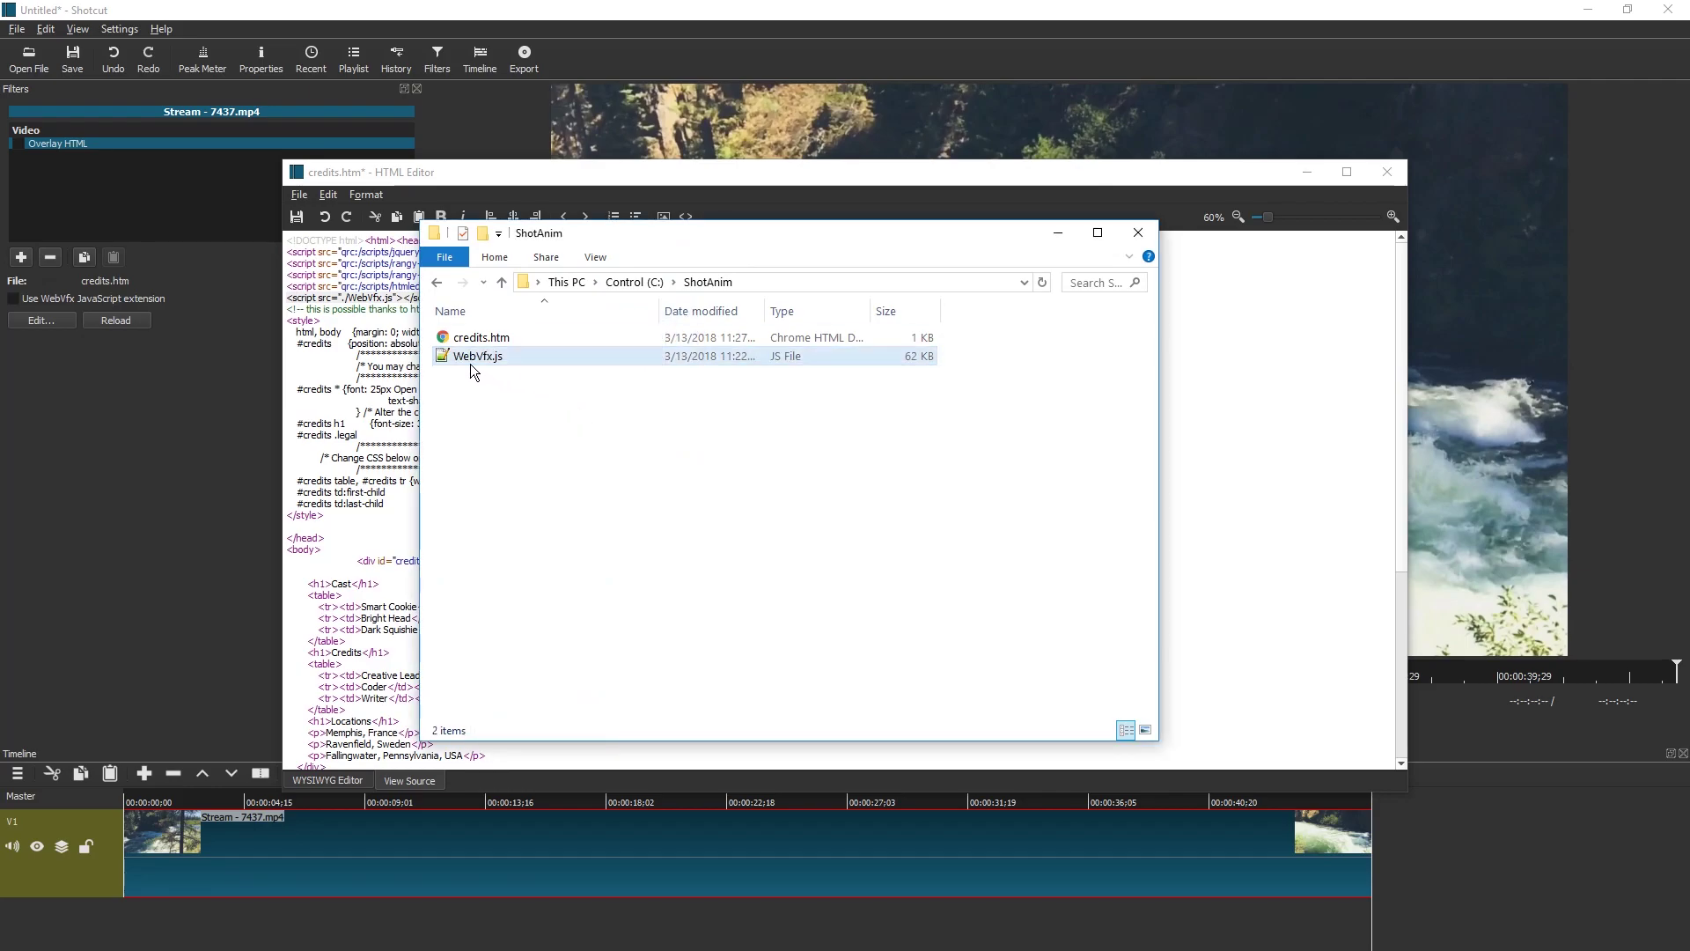
{"action": "left_click", "coordinate": [498, 379]}
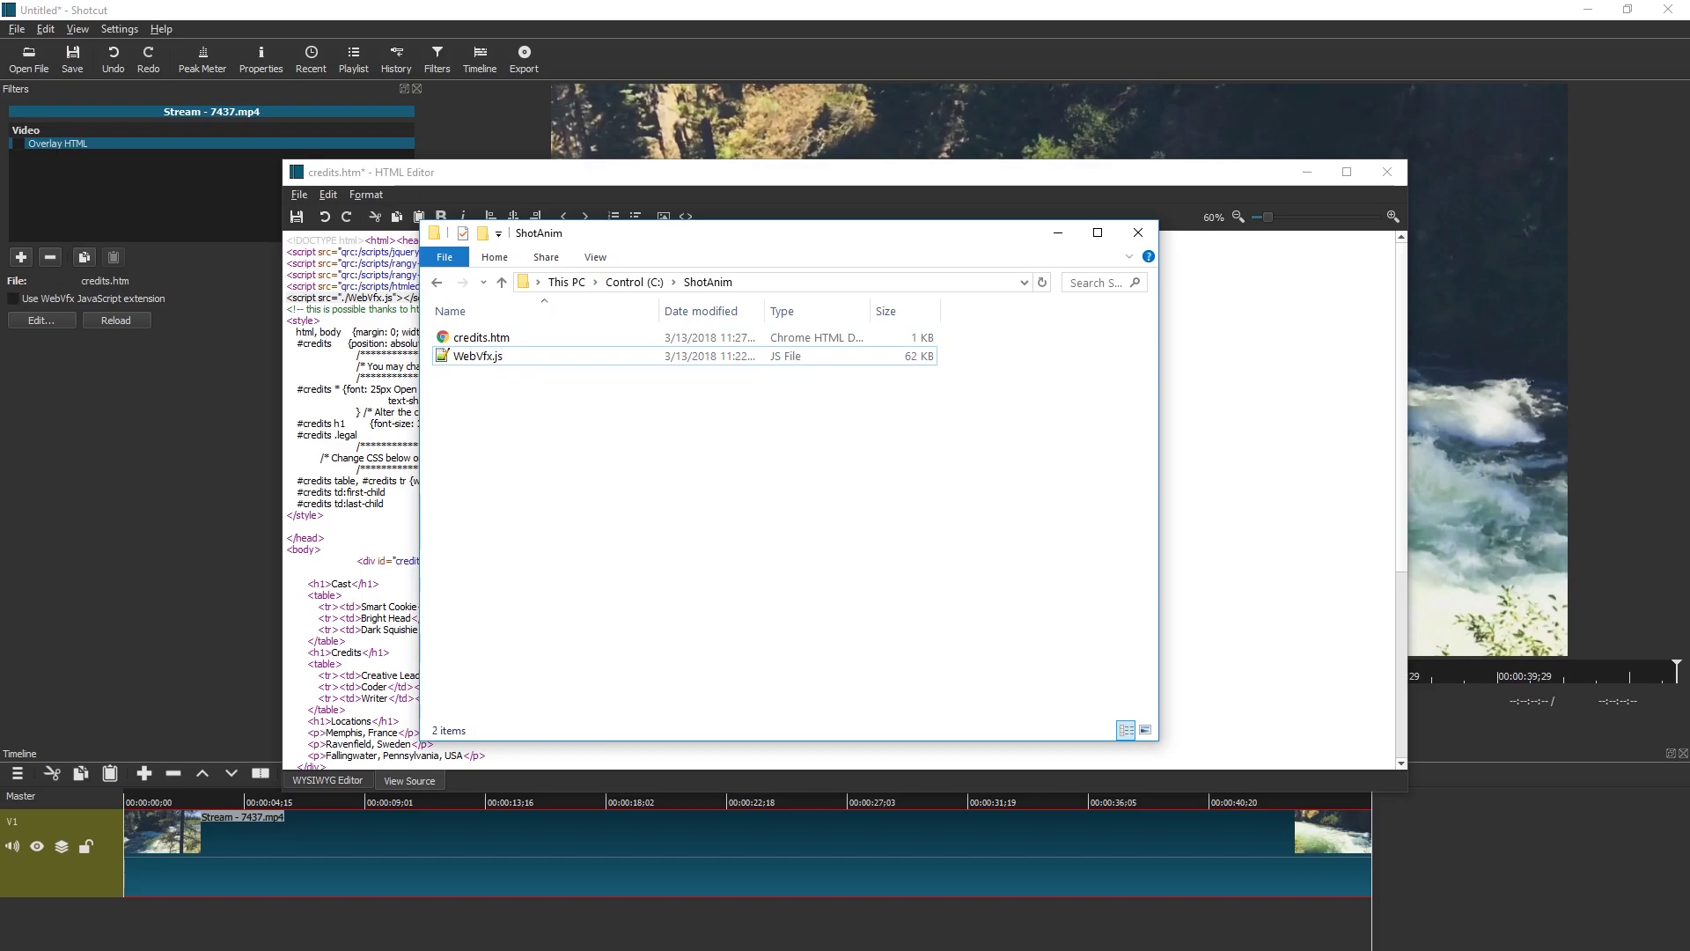
{"action": "left_click", "coordinate": [713, 182]}
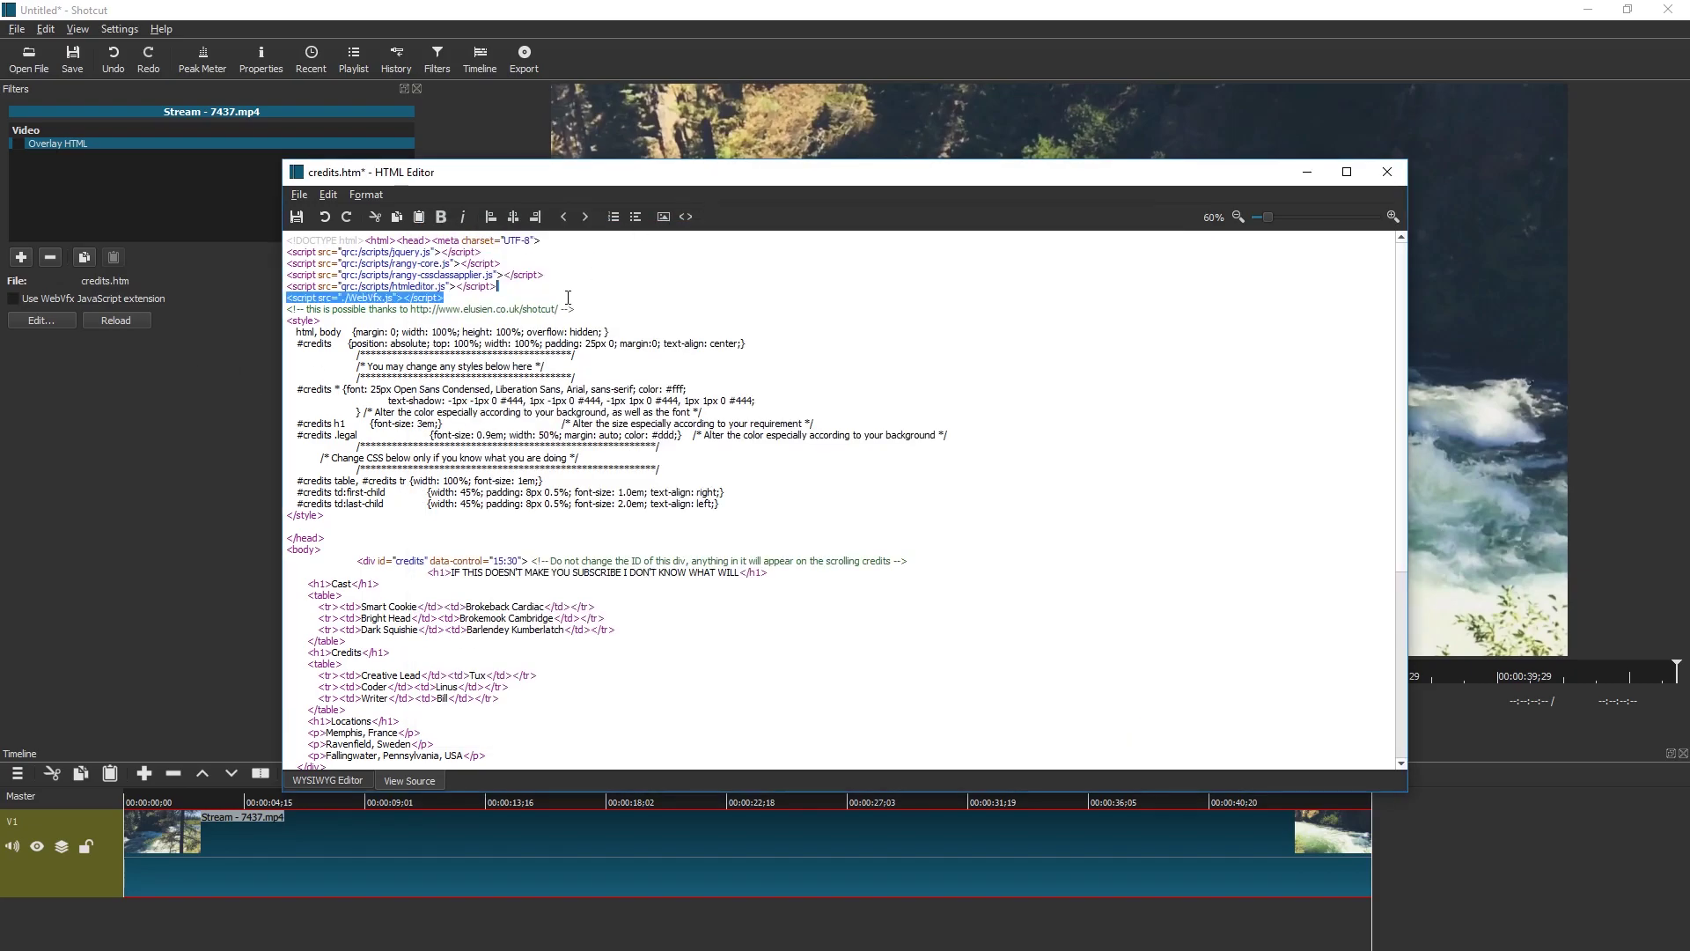
Save credits.htm in the HTML Editor and switch to the WYSIWYG Editor view
{"action": "left_click", "coordinate": [297, 219]}
{"action": "left_click", "coordinate": [319, 784]}
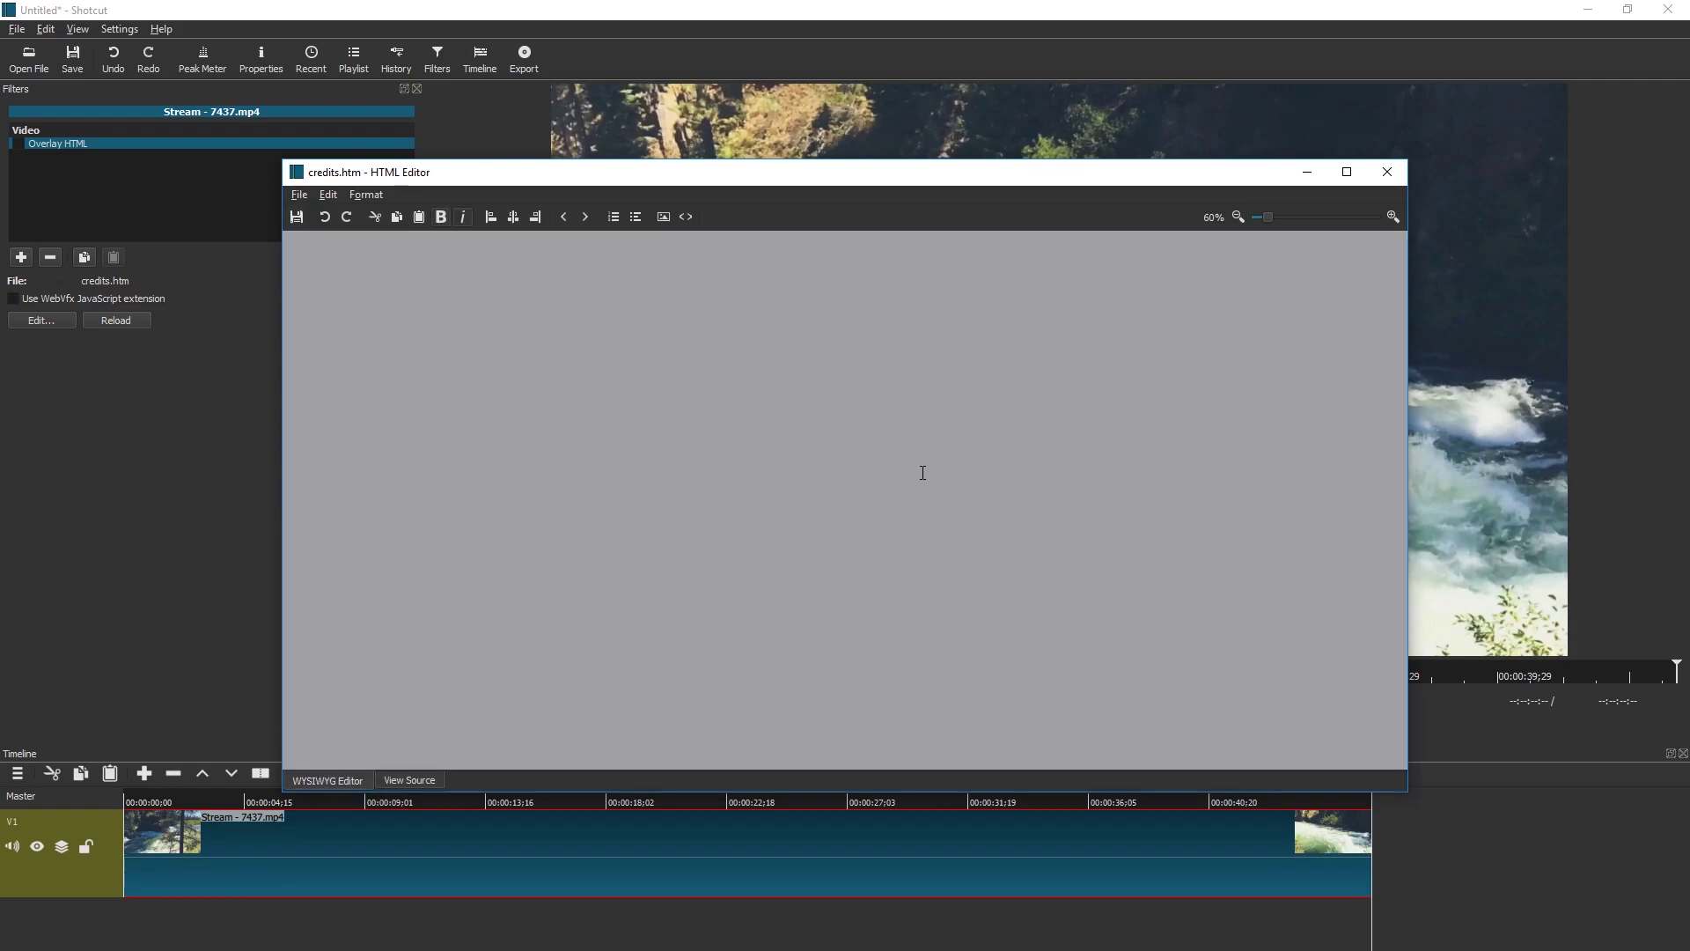
Save the project as credits.mlt in C:\ShotAnim and tick the Overlay HTML filter on
{"action": "left_click", "coordinate": [464, 6]}
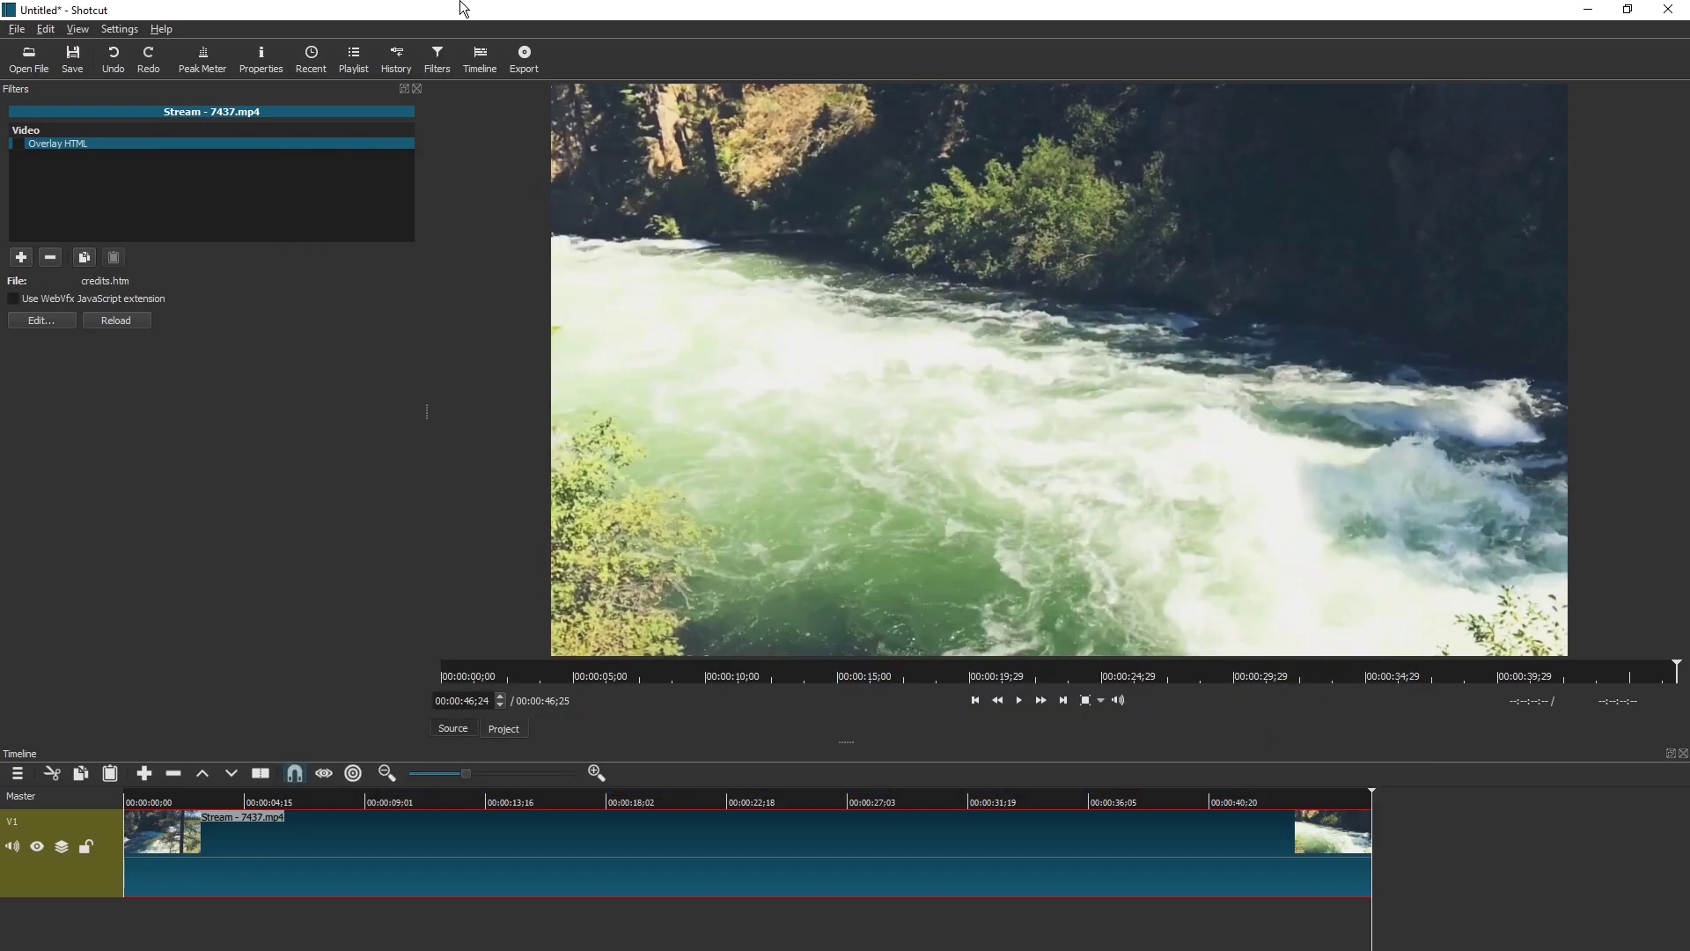
{"action": "left_click", "coordinate": [81, 55]}
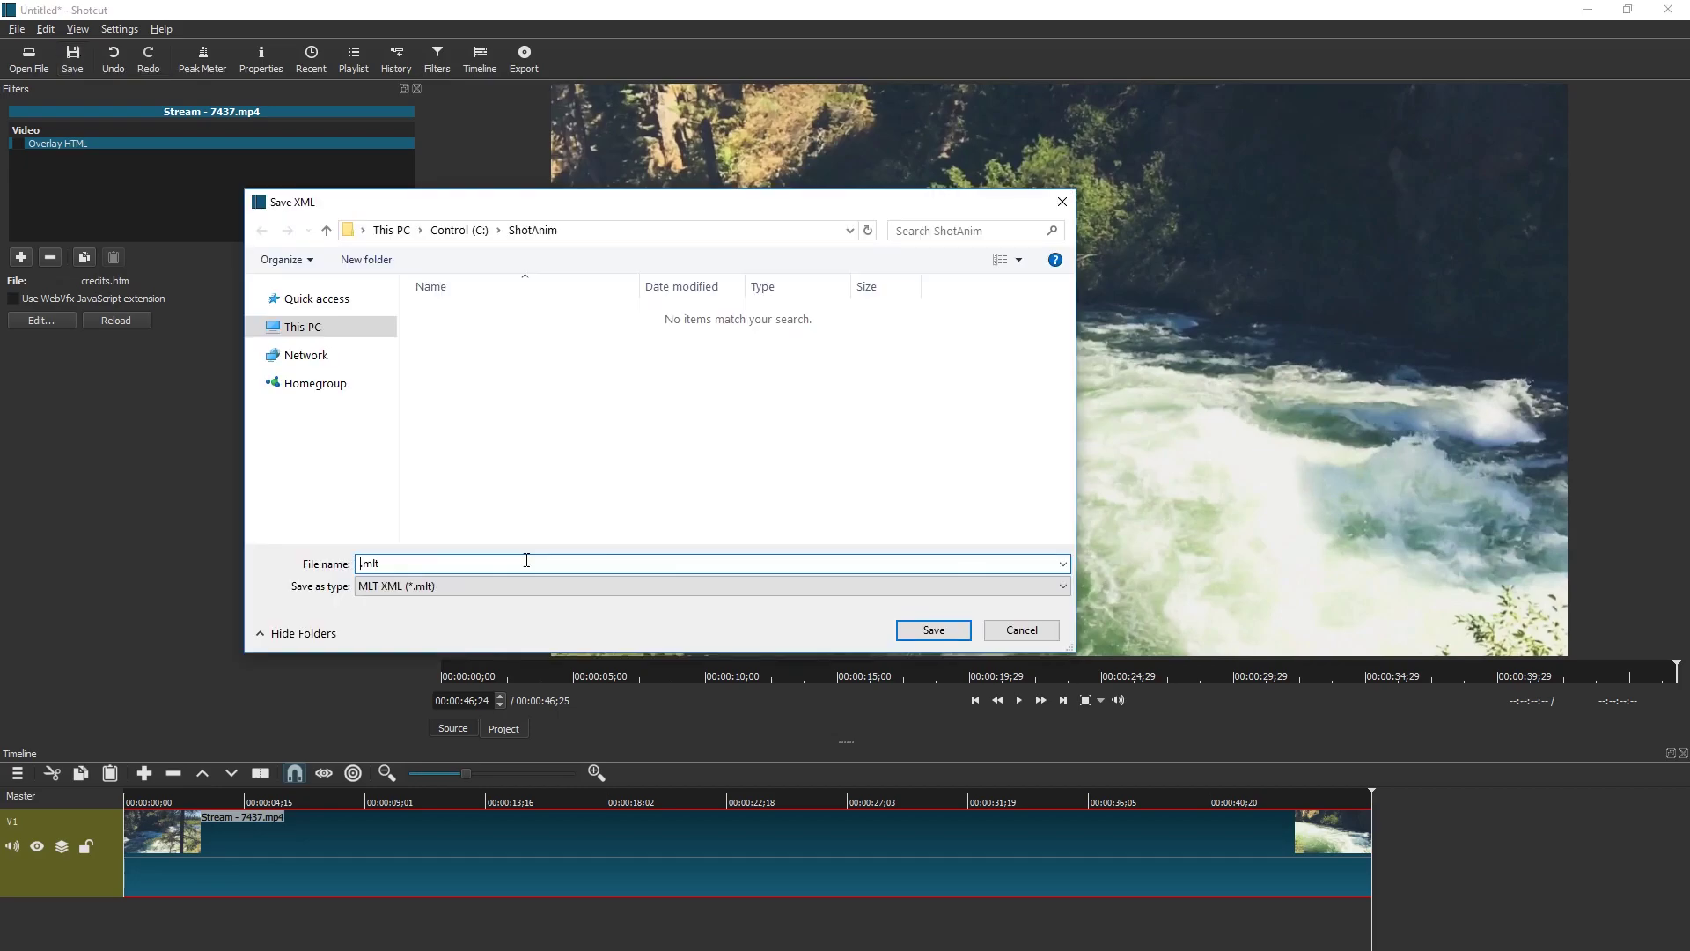
{"action": "type", "text": "credits"}
{"action": "key", "text": "Return"}
{"action": "left_click", "coordinate": [19, 145]}
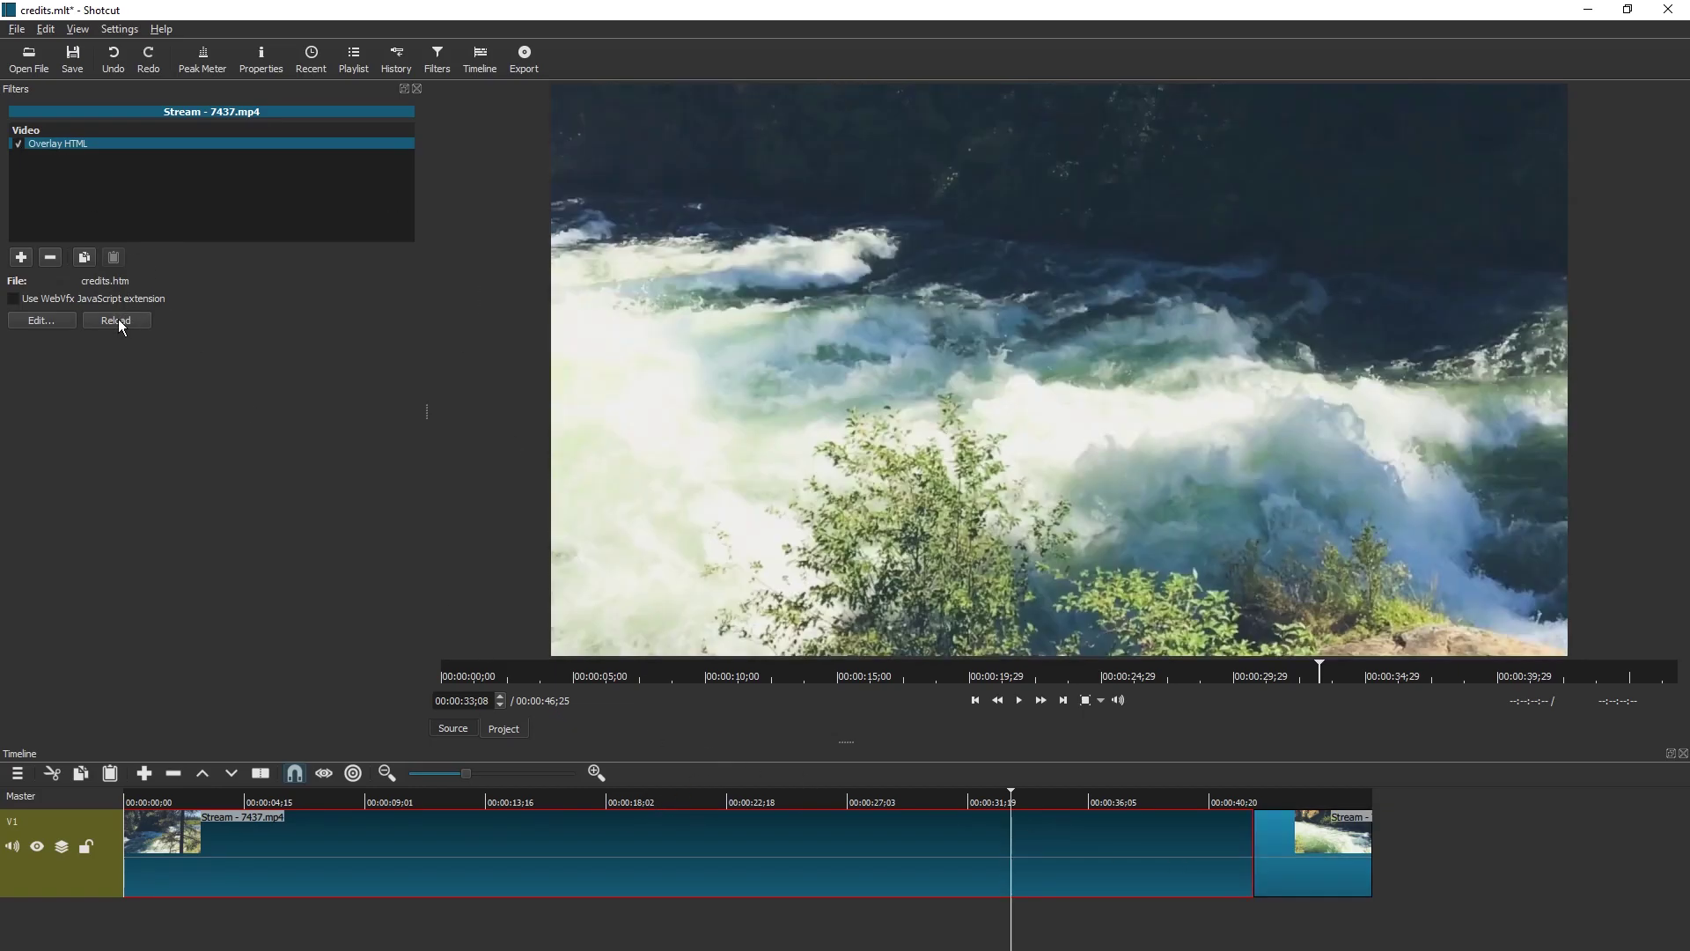
Reload the Overlay HTML page, play the clip briefly and save the project
{"action": "left_click", "coordinate": [118, 319]}
{"action": "left_click", "coordinate": [1264, 171]}
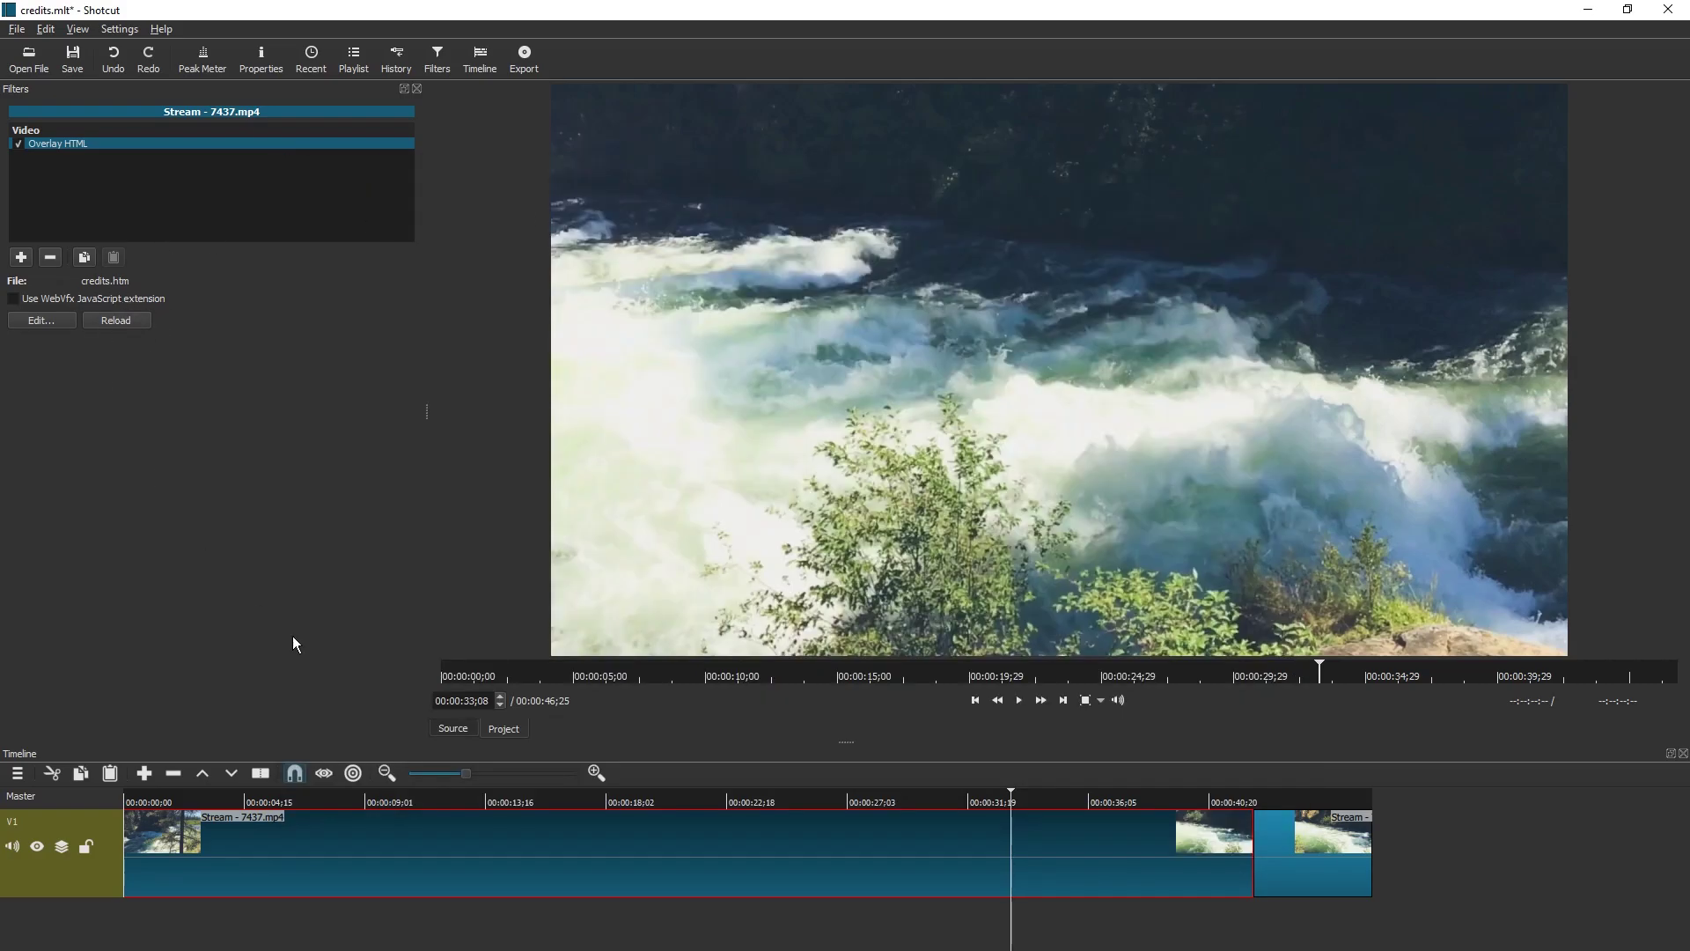
{"action": "left_click", "coordinate": [298, 803]}
{"action": "key", "text": "space"}
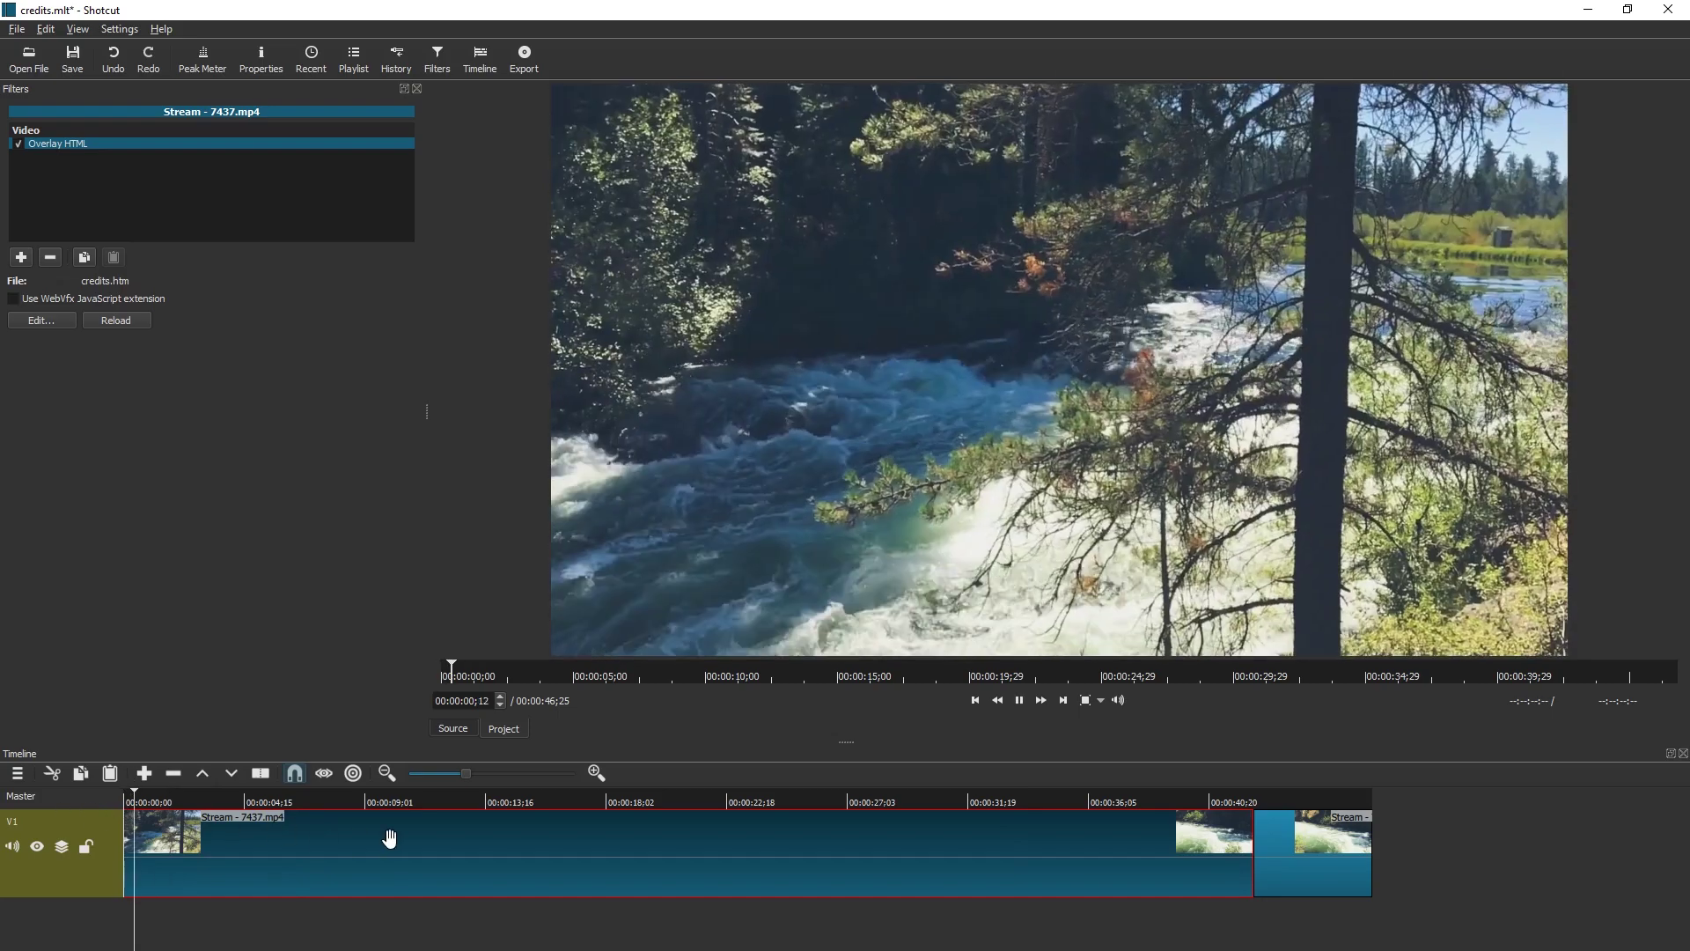
{"action": "key", "text": "space"}
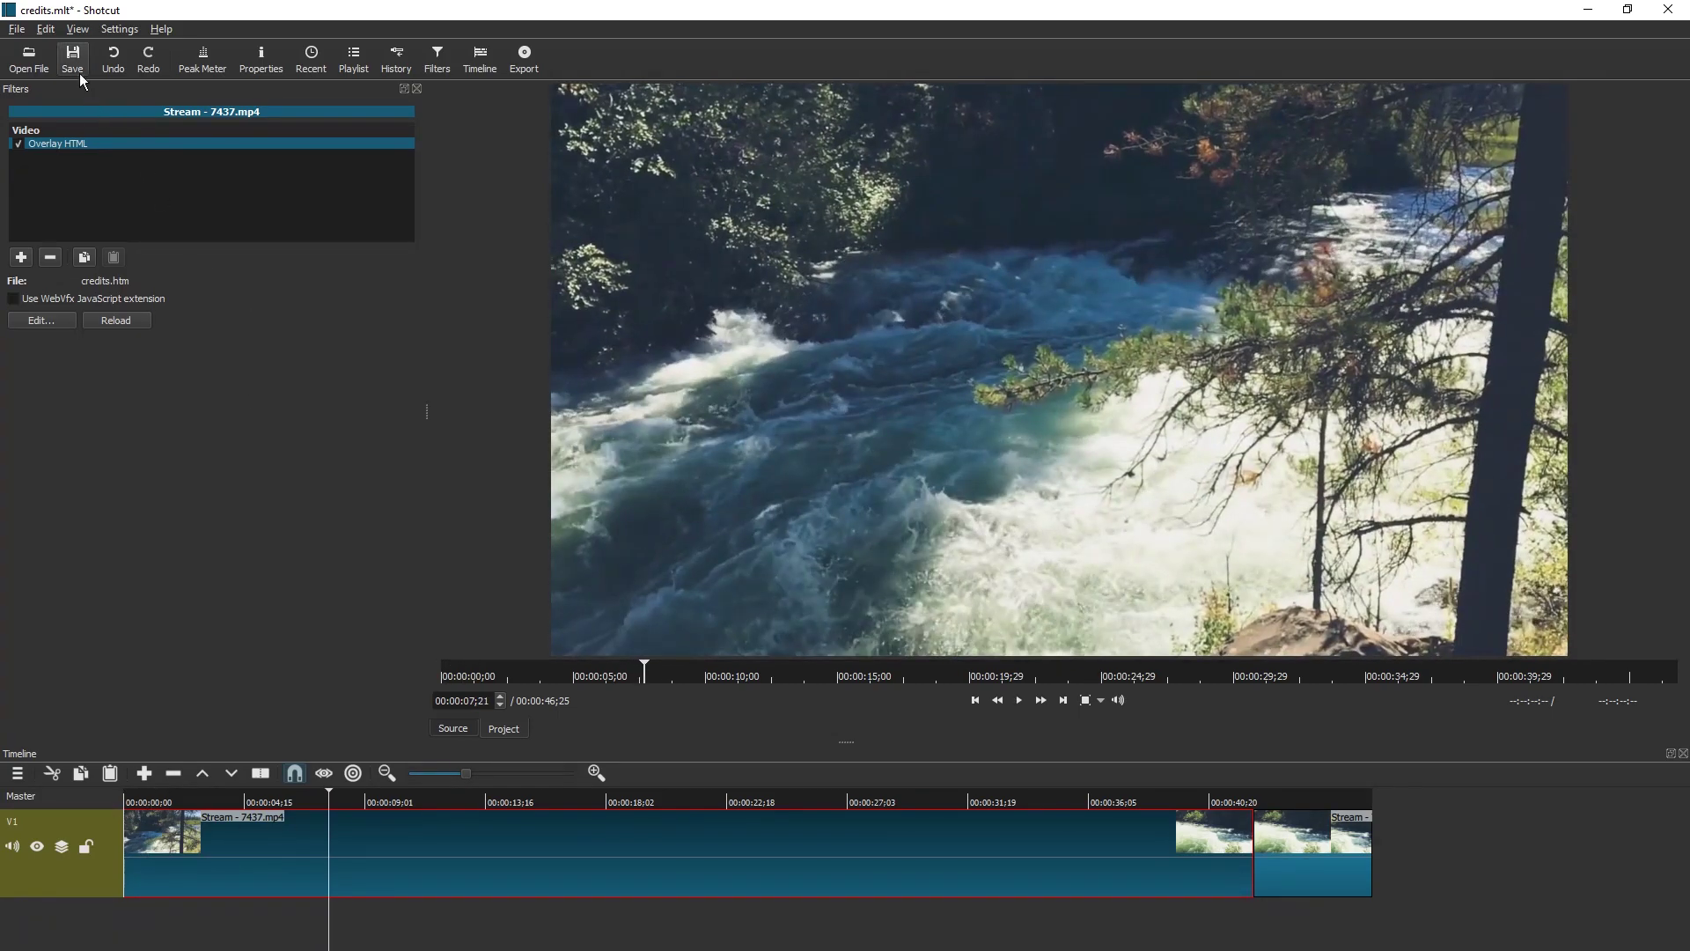
{"action": "left_click", "coordinate": [72, 57]}
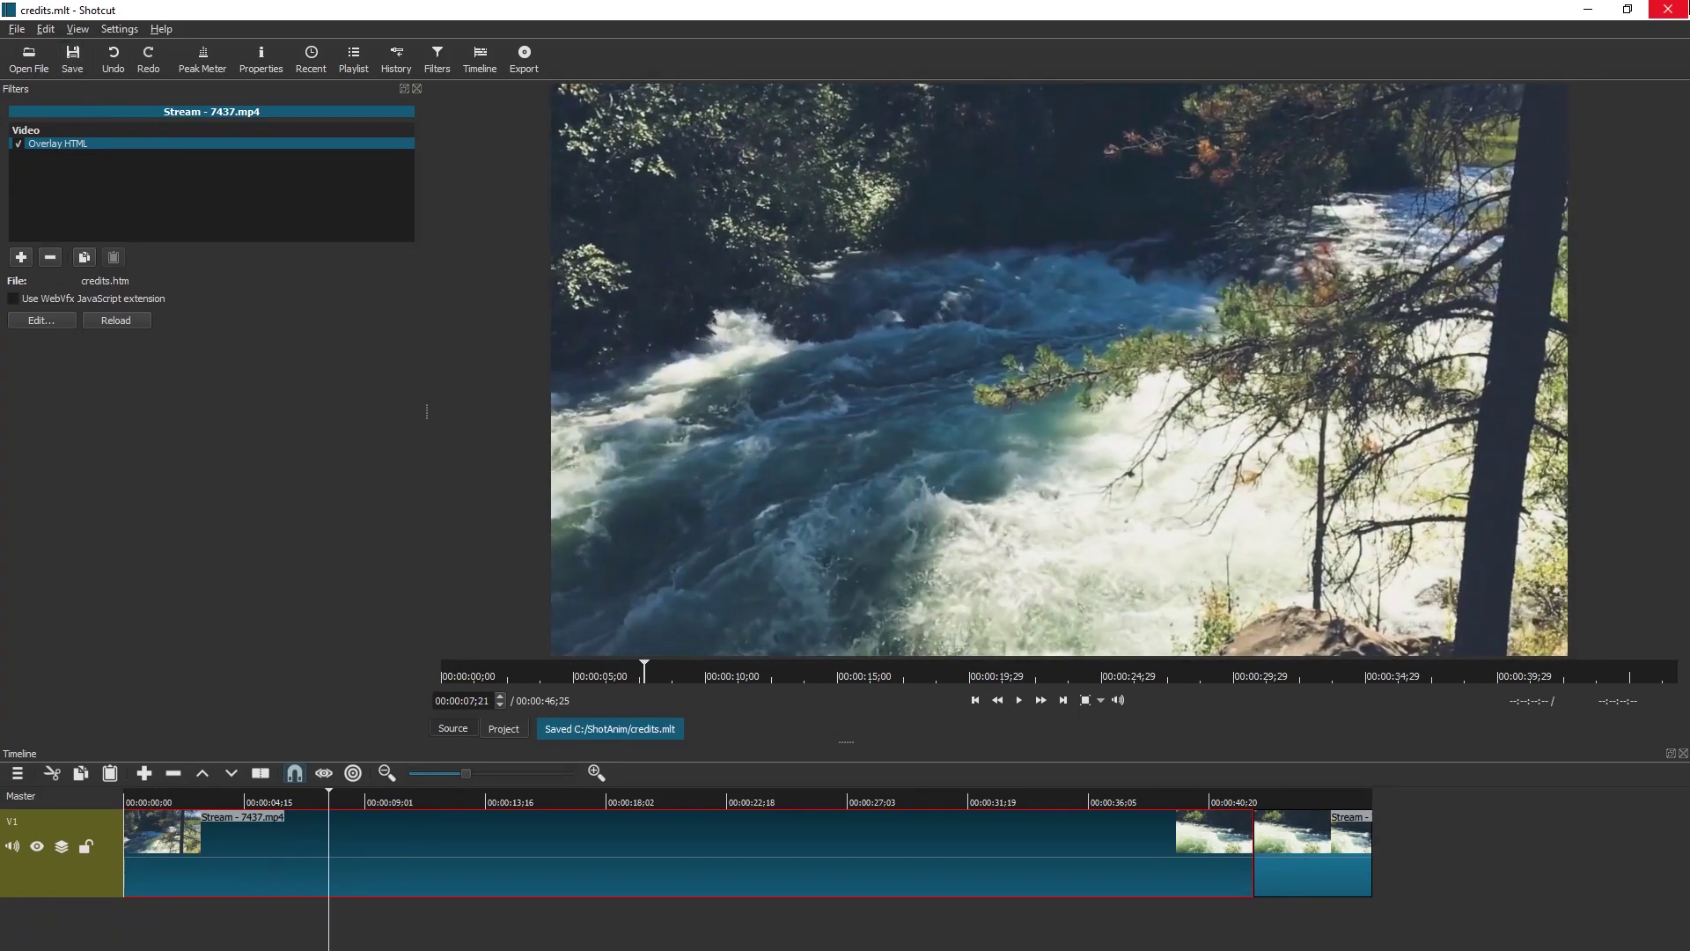
Restart Shotcut with credits.mlt and play until the scrolling cast credits appear
{"action": "left_click", "coordinate": [1668, 9]}
{"action": "double_click", "coordinate": [169, 277]}
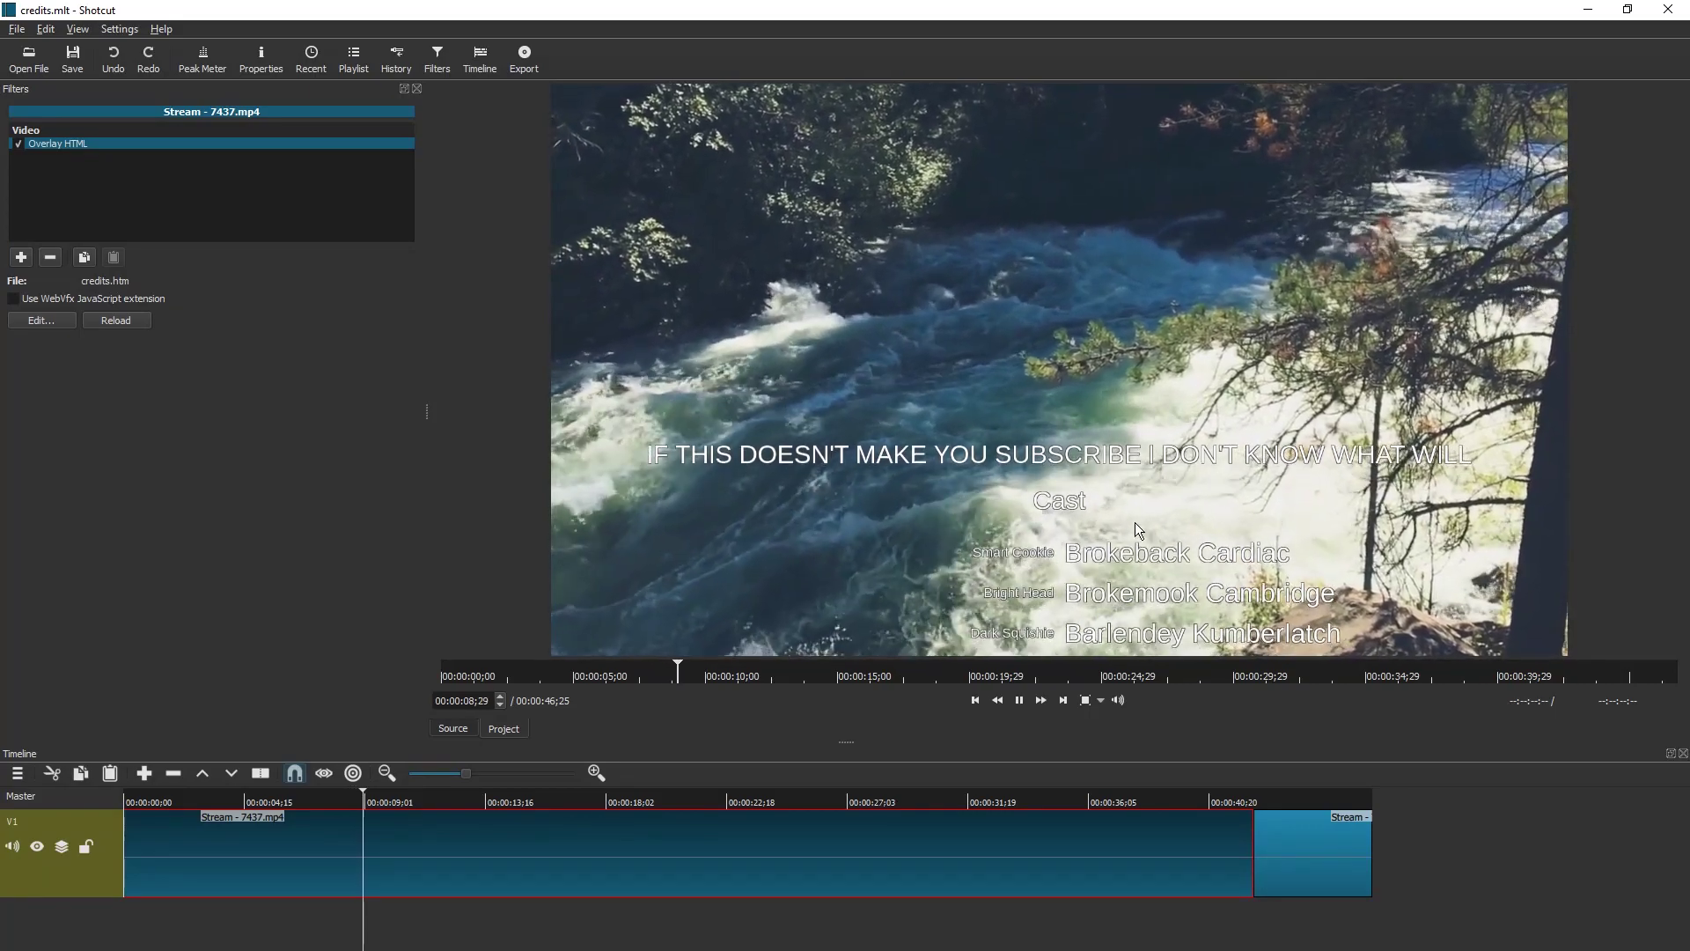
{"action": "key", "text": "space"}
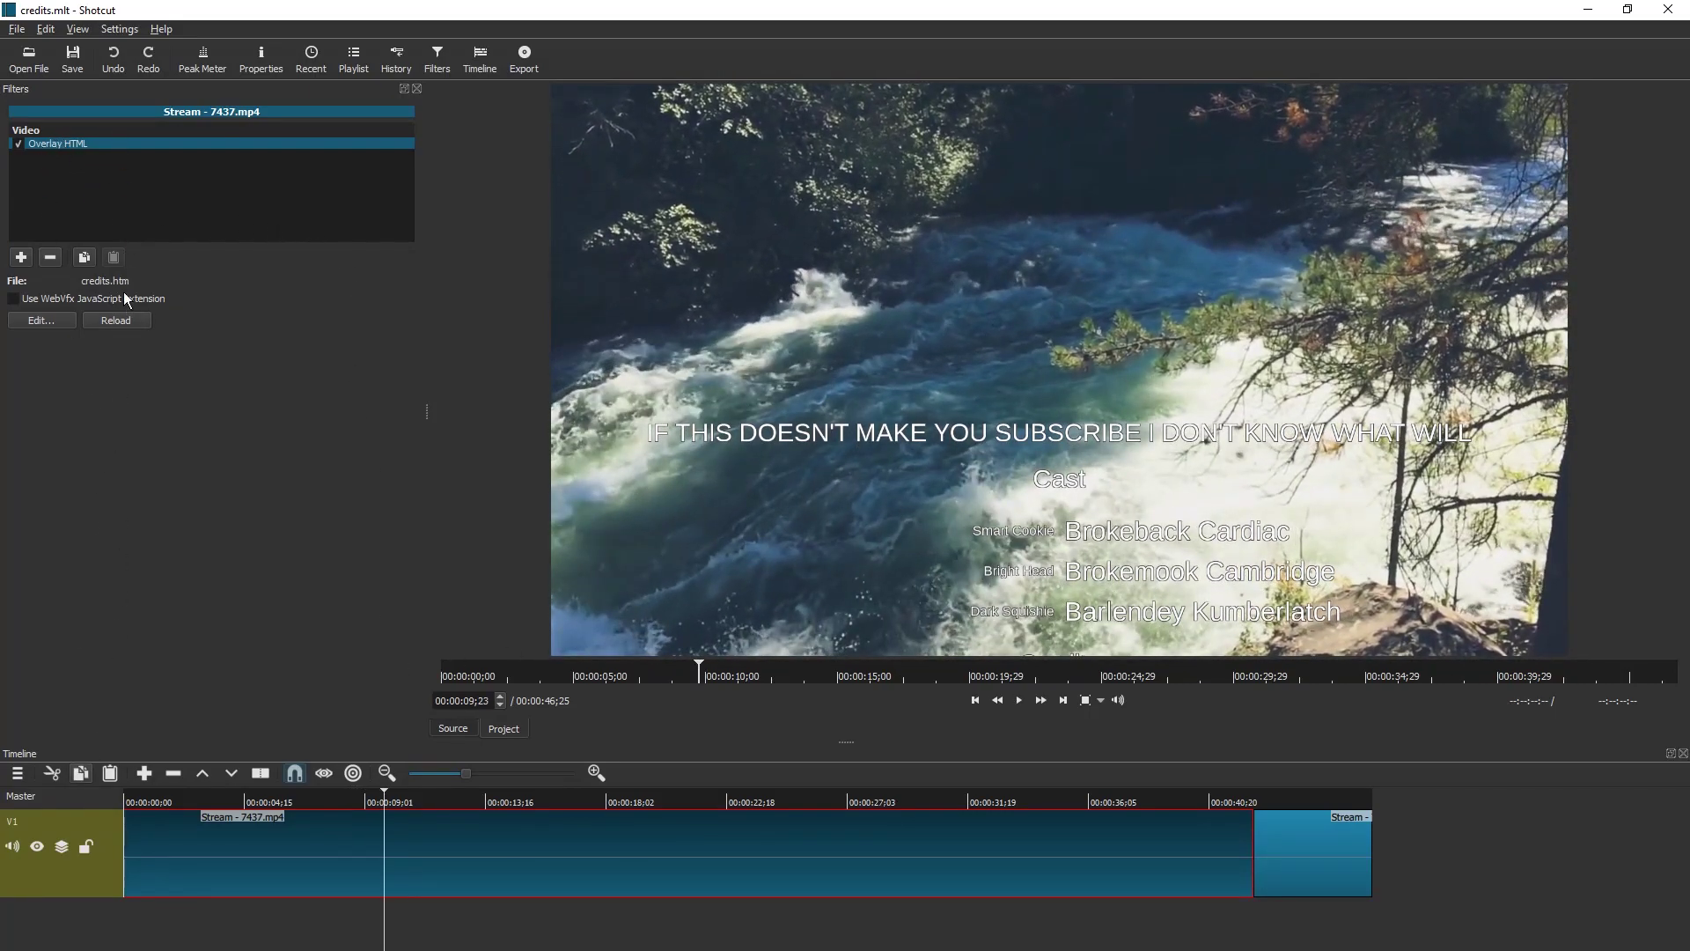
In the credits.htm source, replace the first cast credit Smart Cookie with Super Intelligent Brownie
{"action": "left_click", "coordinate": [50, 324]}
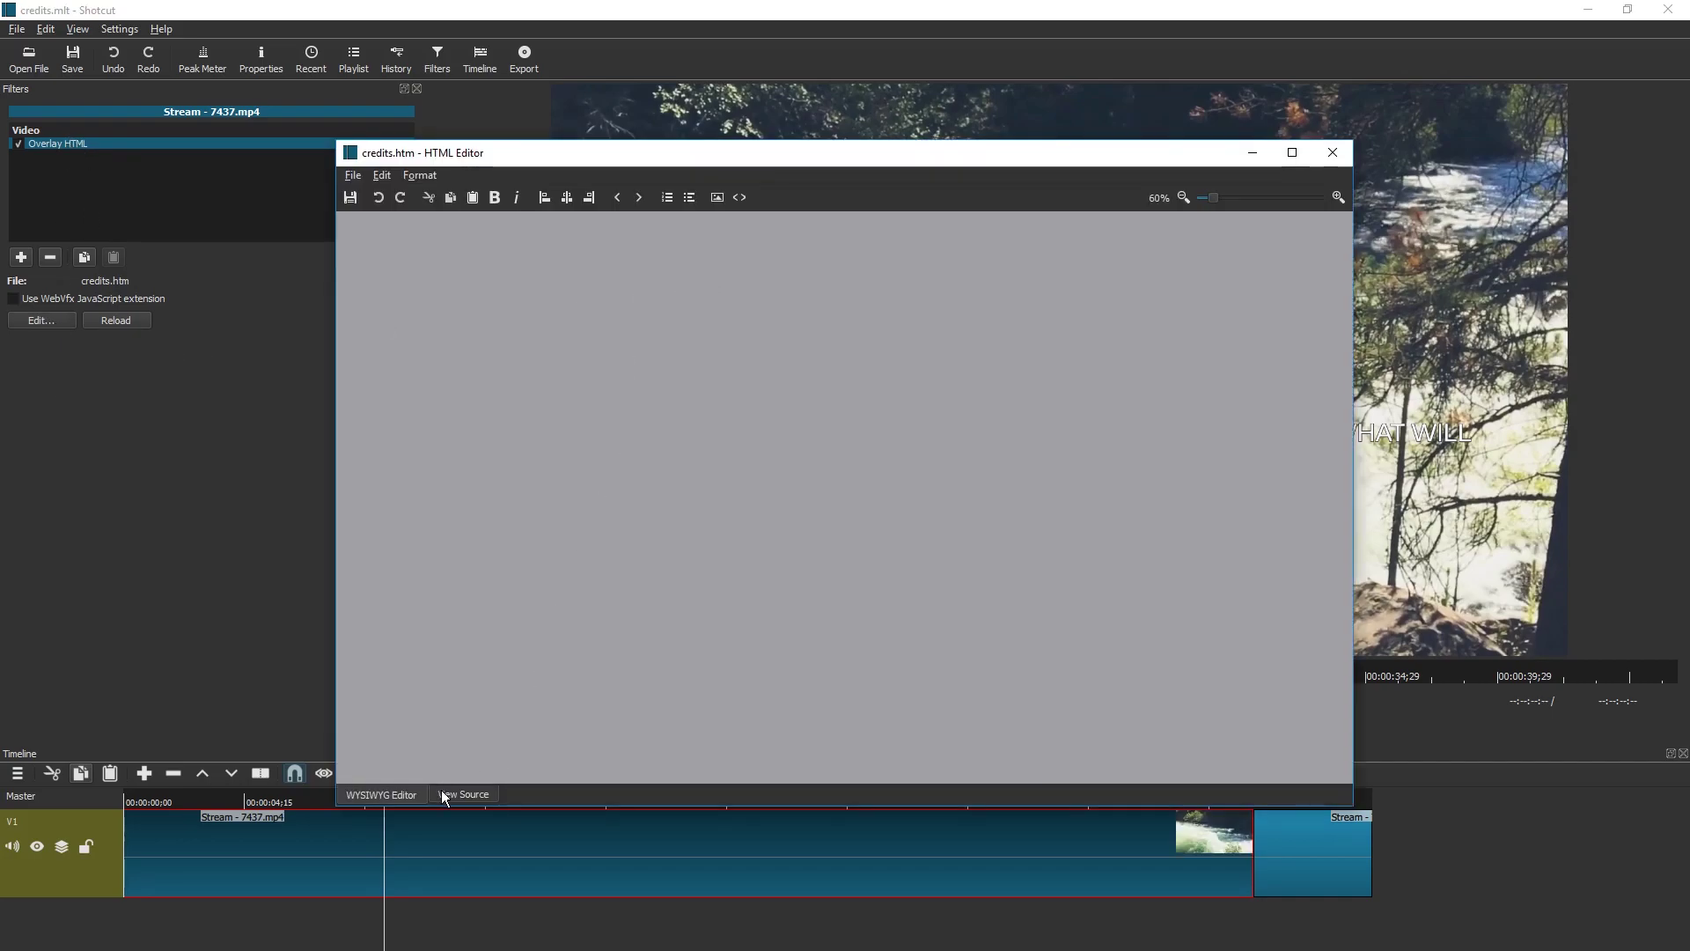
{"action": "left_click", "coordinate": [477, 794]}
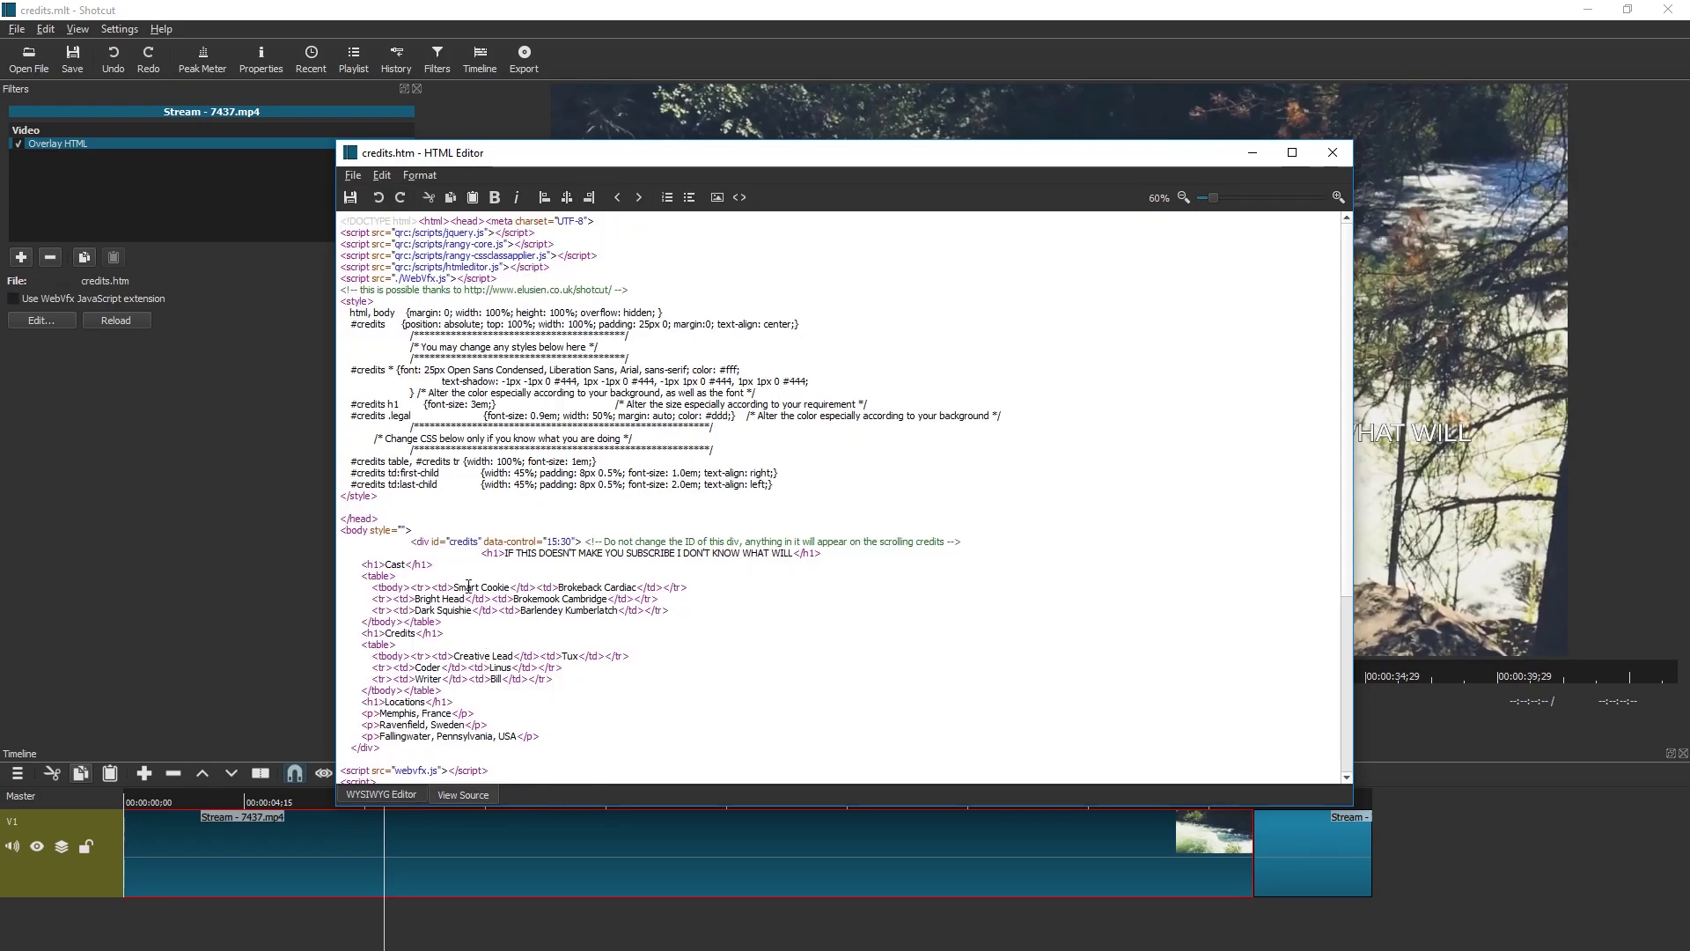
{"action": "scroll", "coordinate": [390, 561], "scroll_direction": "down", "scroll_amount": 2}
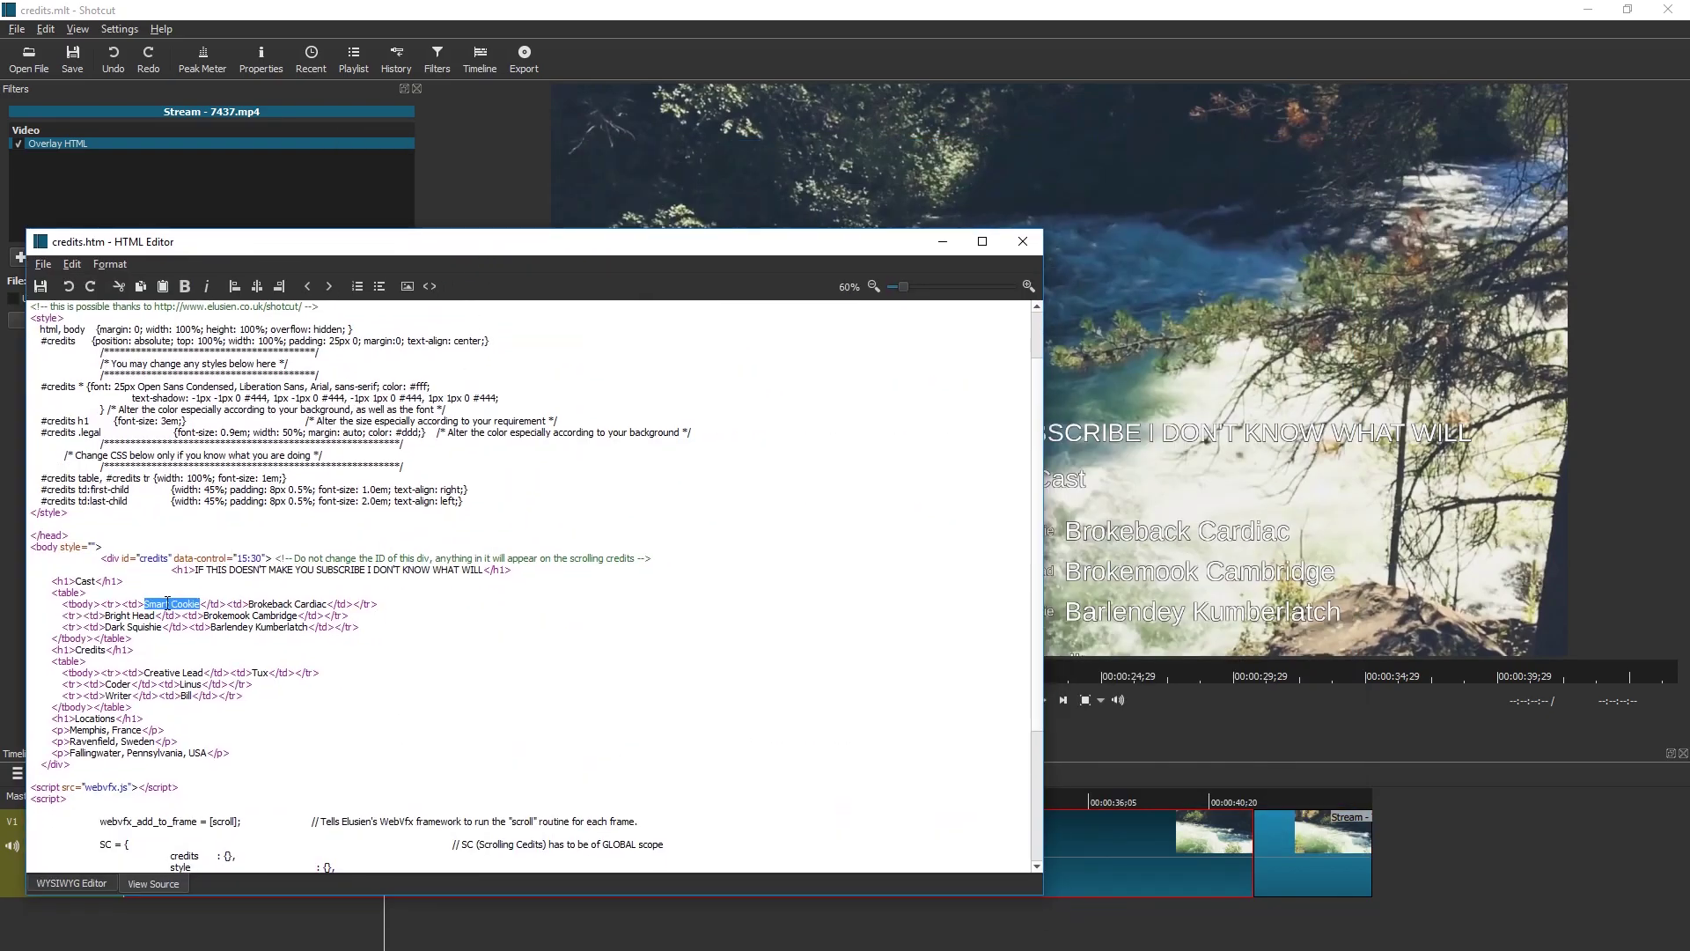
{"action": "type", "text": "Super Intelligen"}
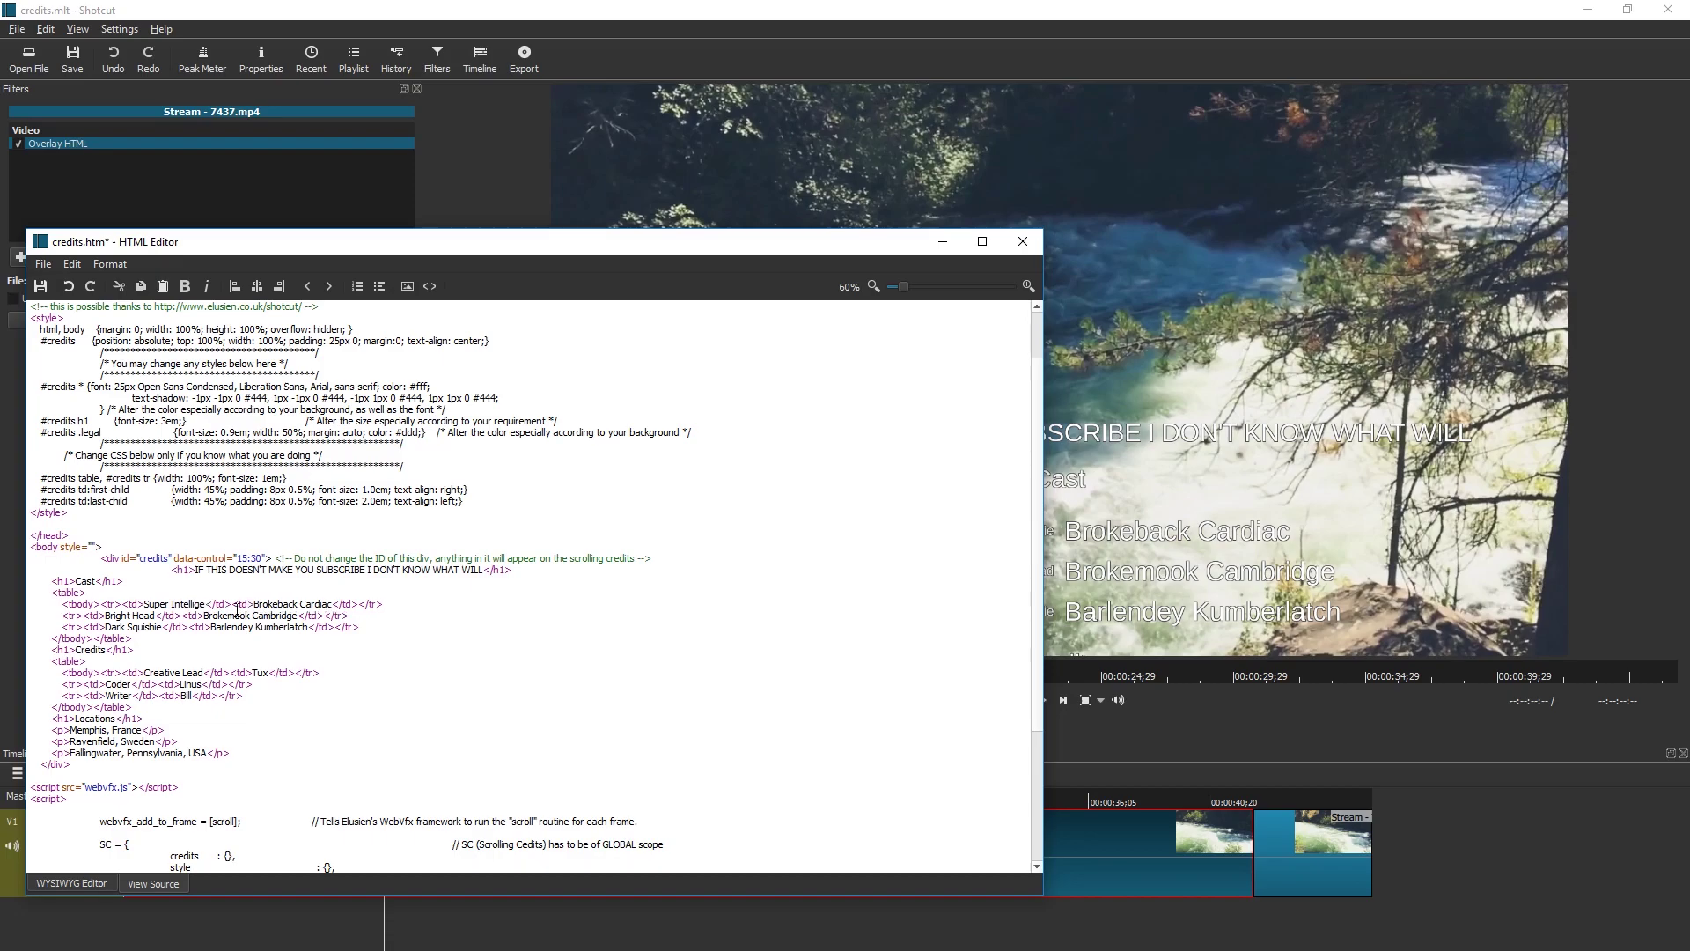
{"action": "type", "text": "t Brownie"}
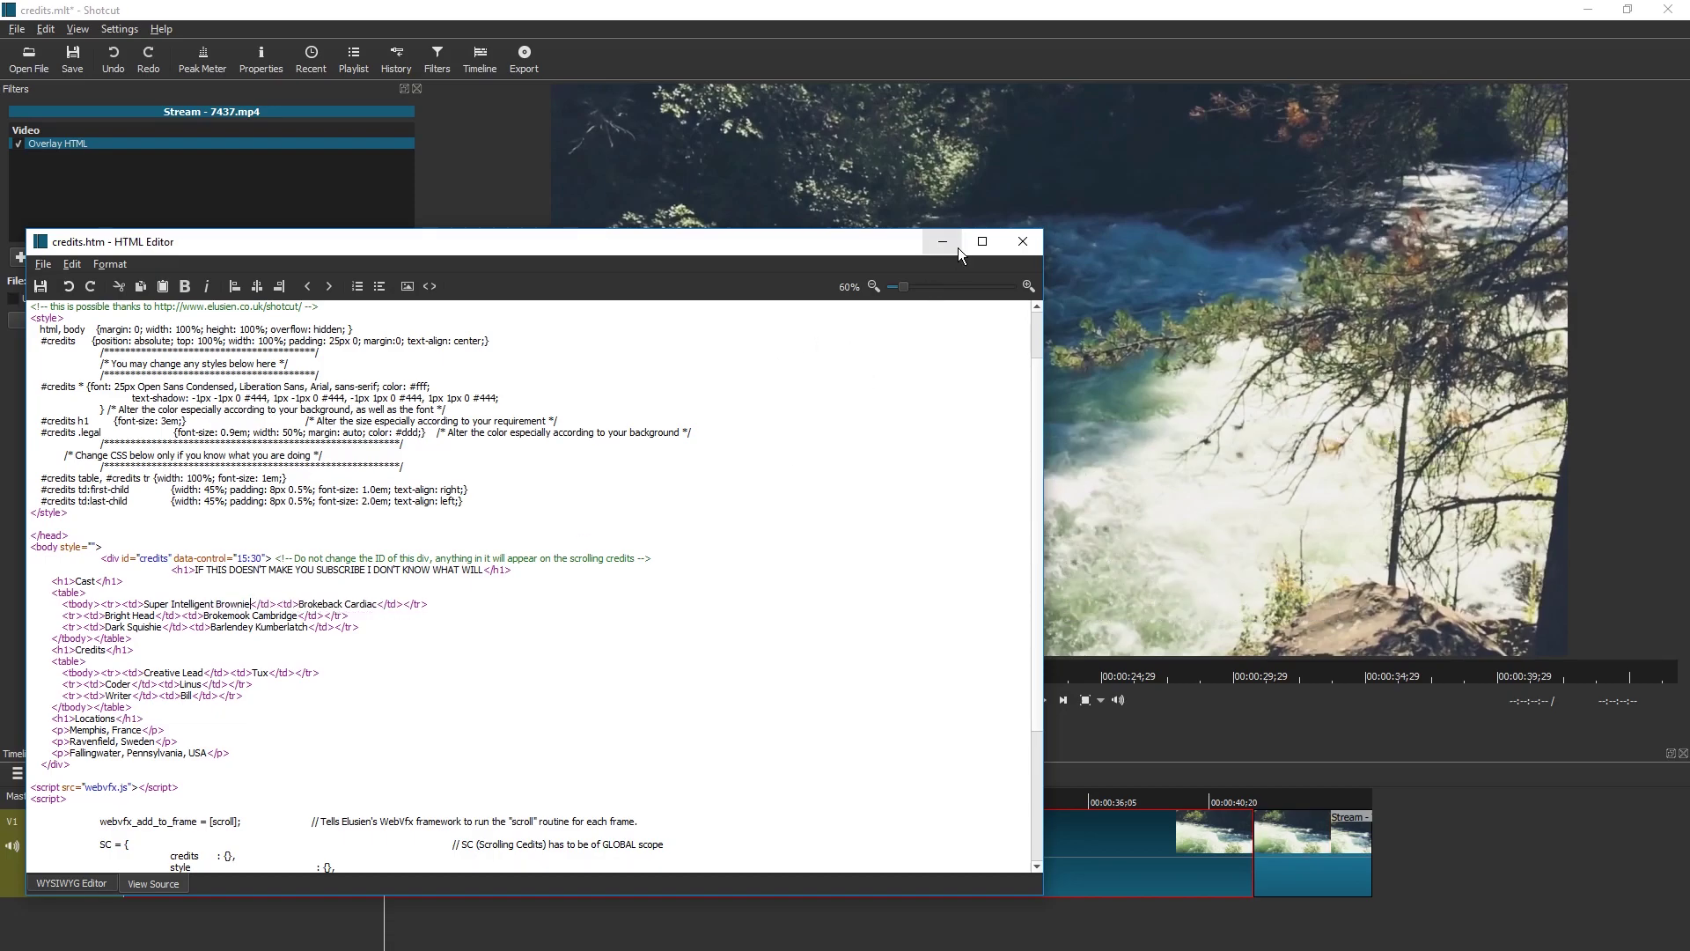
Check the preview, then return to the main window with the playhead near the start
{"action": "left_click", "coordinate": [1022, 241]}
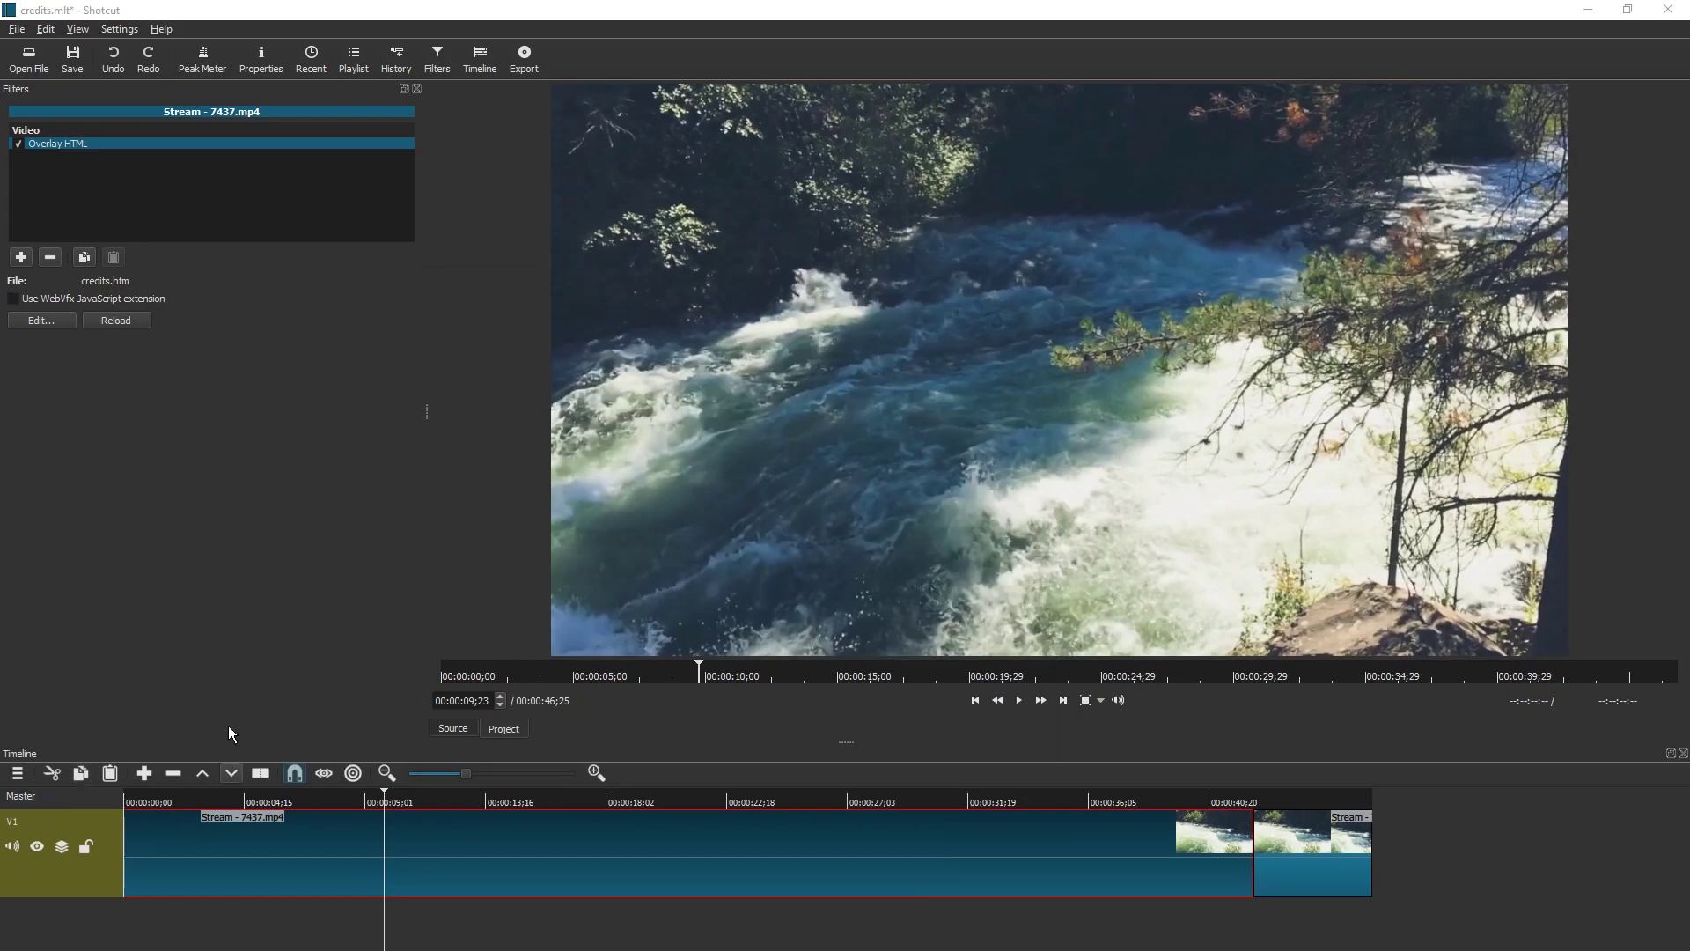
{"action": "left_click", "coordinate": [42, 320]}
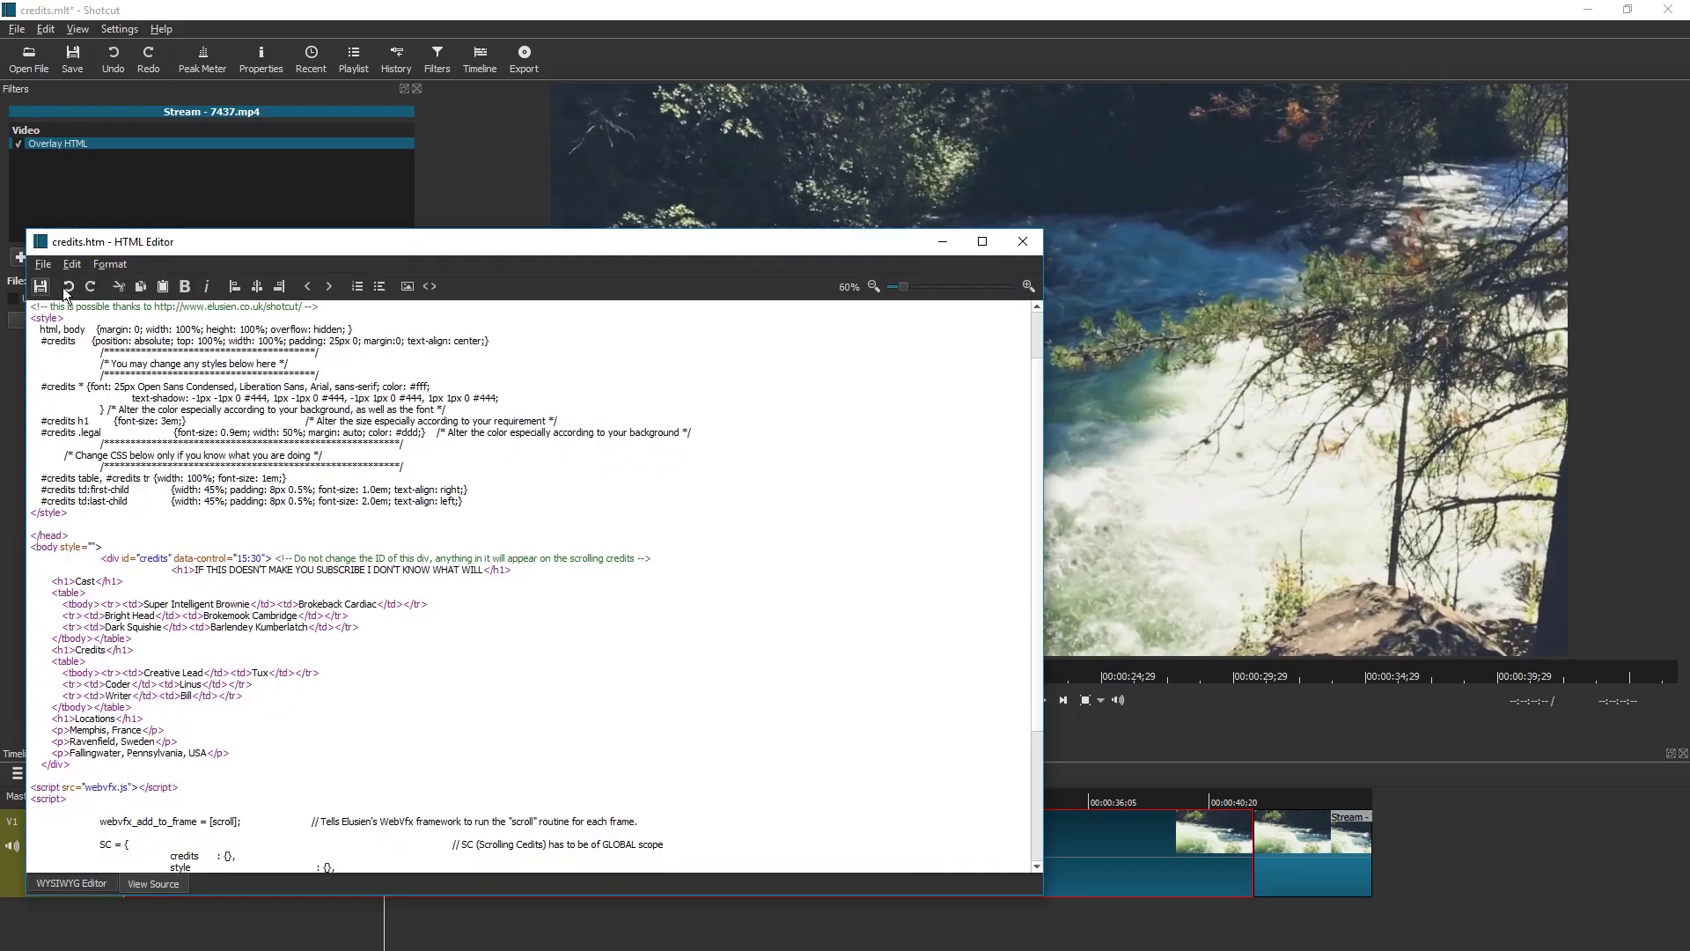
{"action": "left_click", "coordinate": [367, 32]}
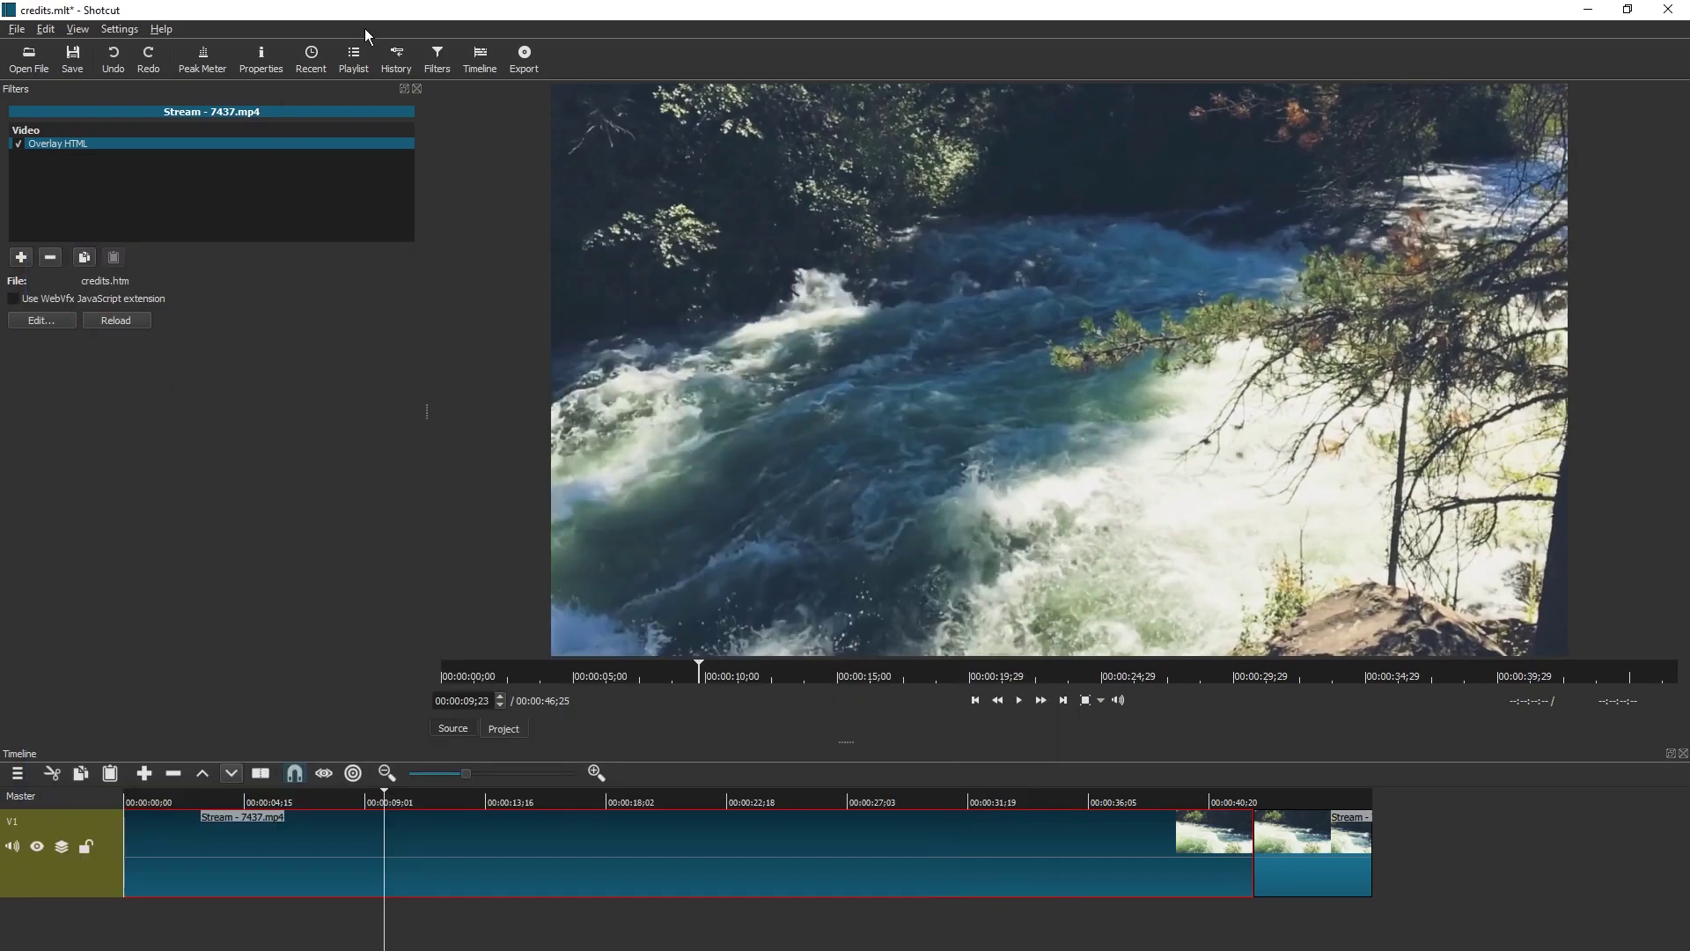
{"action": "left_click", "coordinate": [151, 802]}
Play the clip to check the credits, then move the HTML editor aside and scroll its source to the top
{"action": "key", "text": "space"}
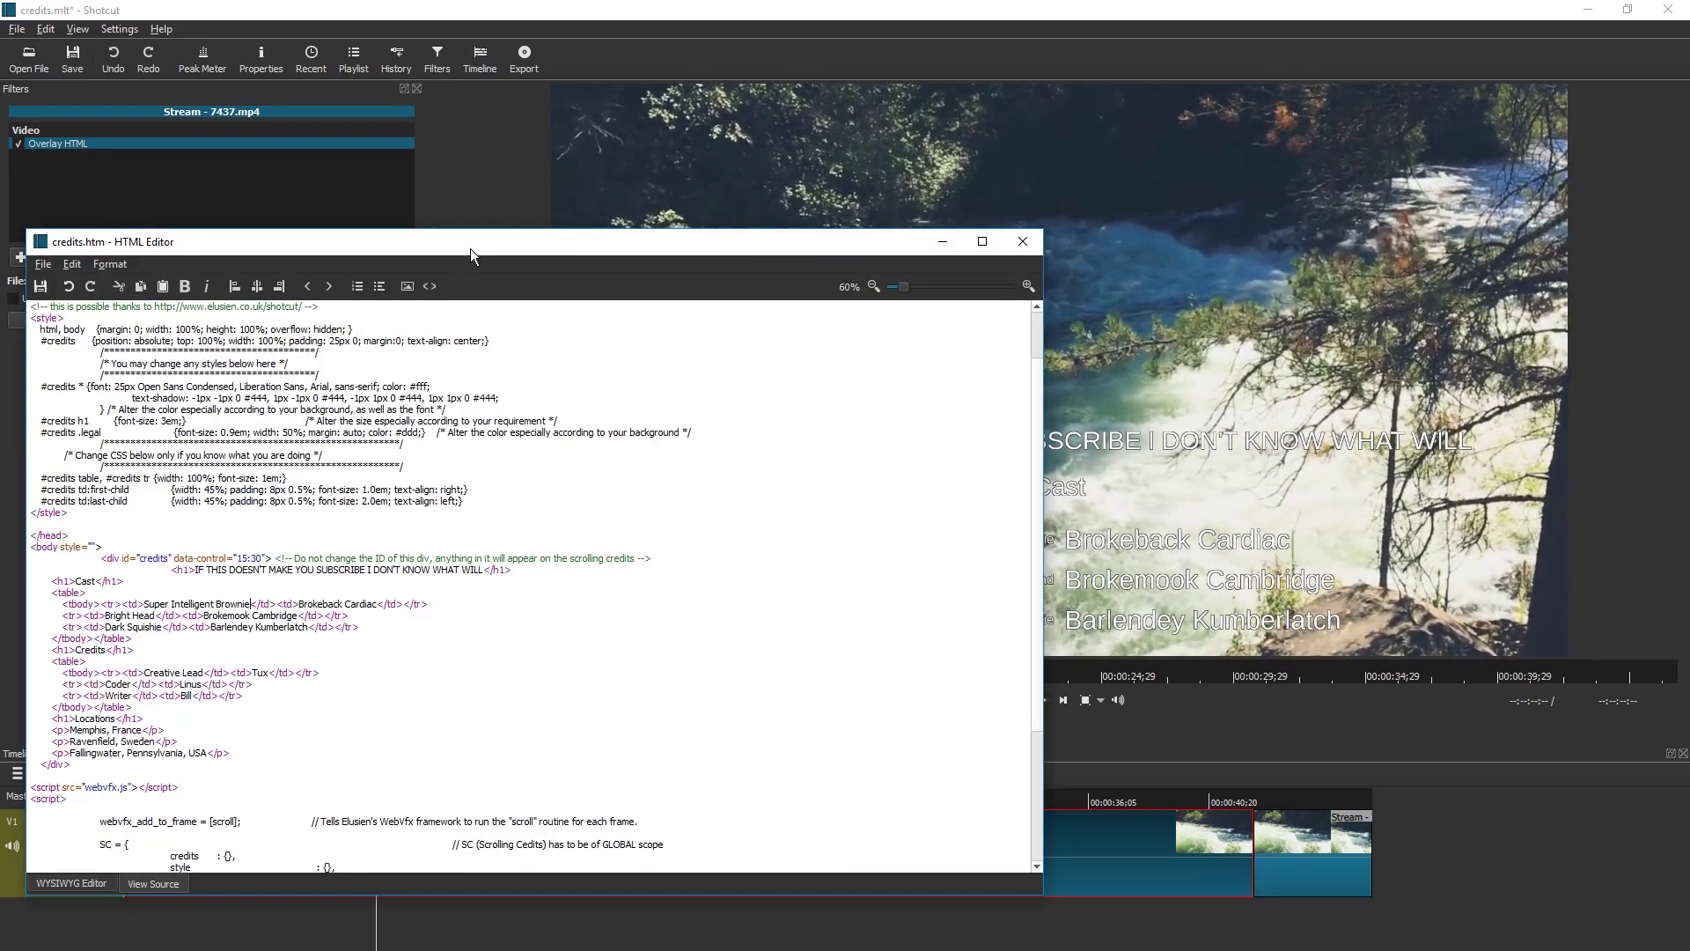
{"action": "left_click_drag", "start_coordinate": [470, 256], "coordinate": [924, 211]}
{"action": "scroll", "coordinate": [630, 413], "scroll_direction": "up", "scroll_amount": 2}
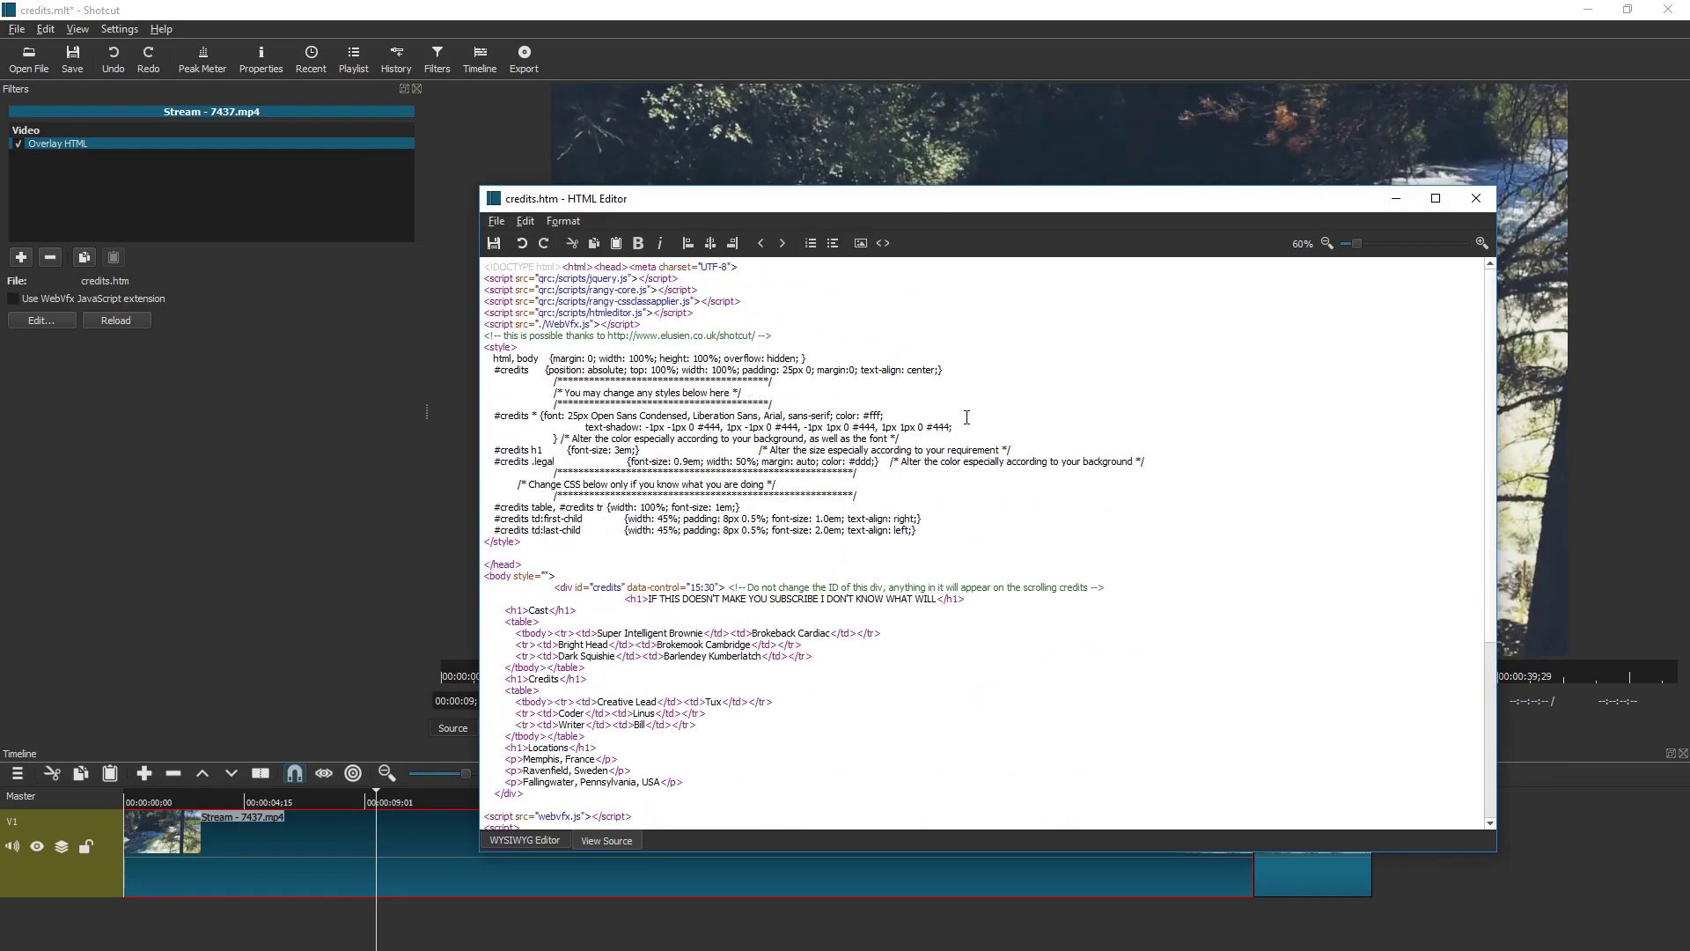
Select all of the HTML source and switch to credits.htm in Notepad++, scrolled to the top
{"action": "key", "text": "ctrl+a"}
{"action": "key", "text": "alt+Tab"}
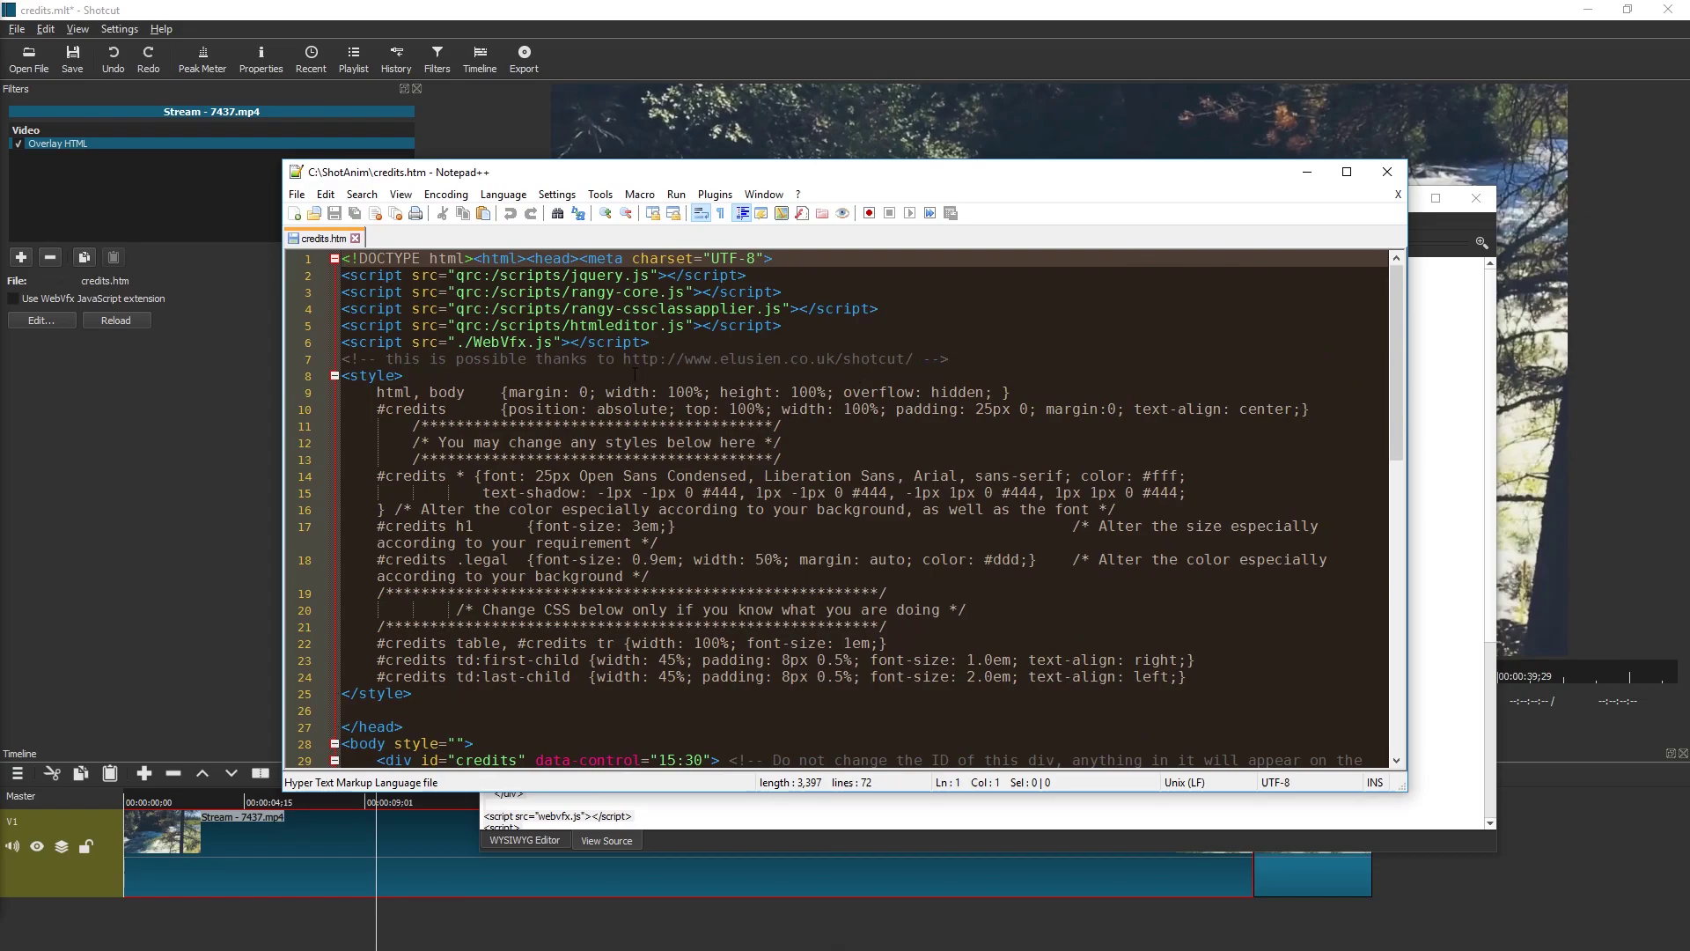
{"action": "scroll", "coordinate": [782, 361], "scroll_direction": "up", "scroll_amount": 3, "text": "ctrl"}
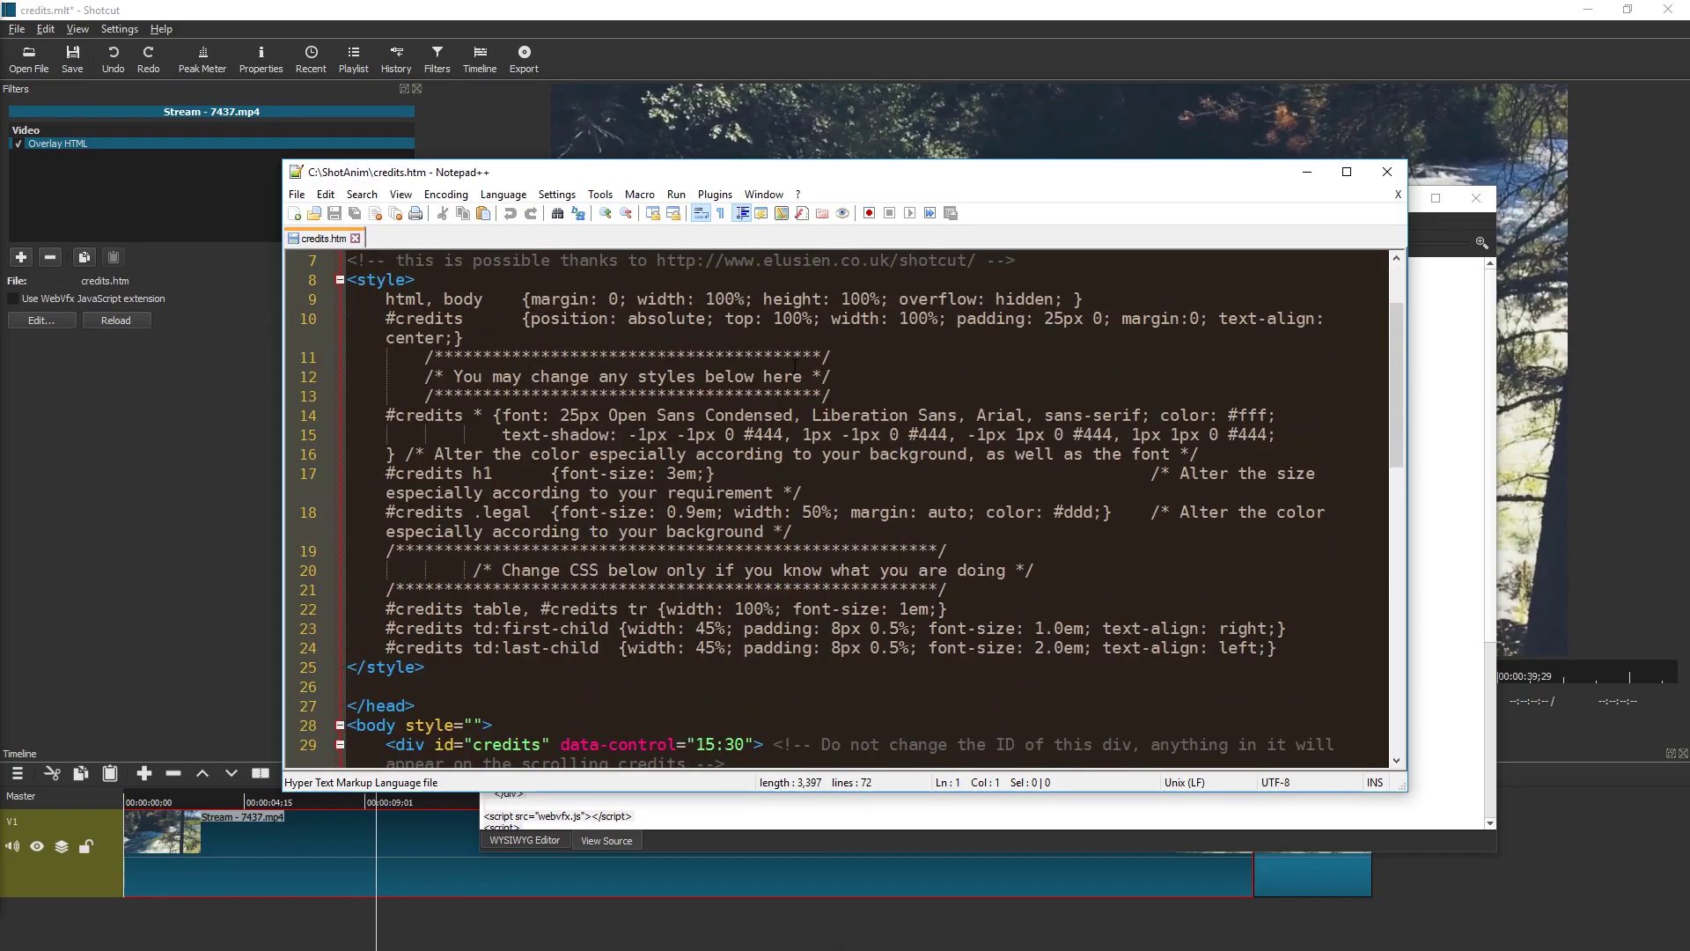
{"action": "scroll", "coordinate": [796, 375], "scroll_direction": "up", "scroll_amount": 2}
{"action": "double_click", "coordinate": [803, 388]}
{"action": "key", "text": "ctrl+f"}
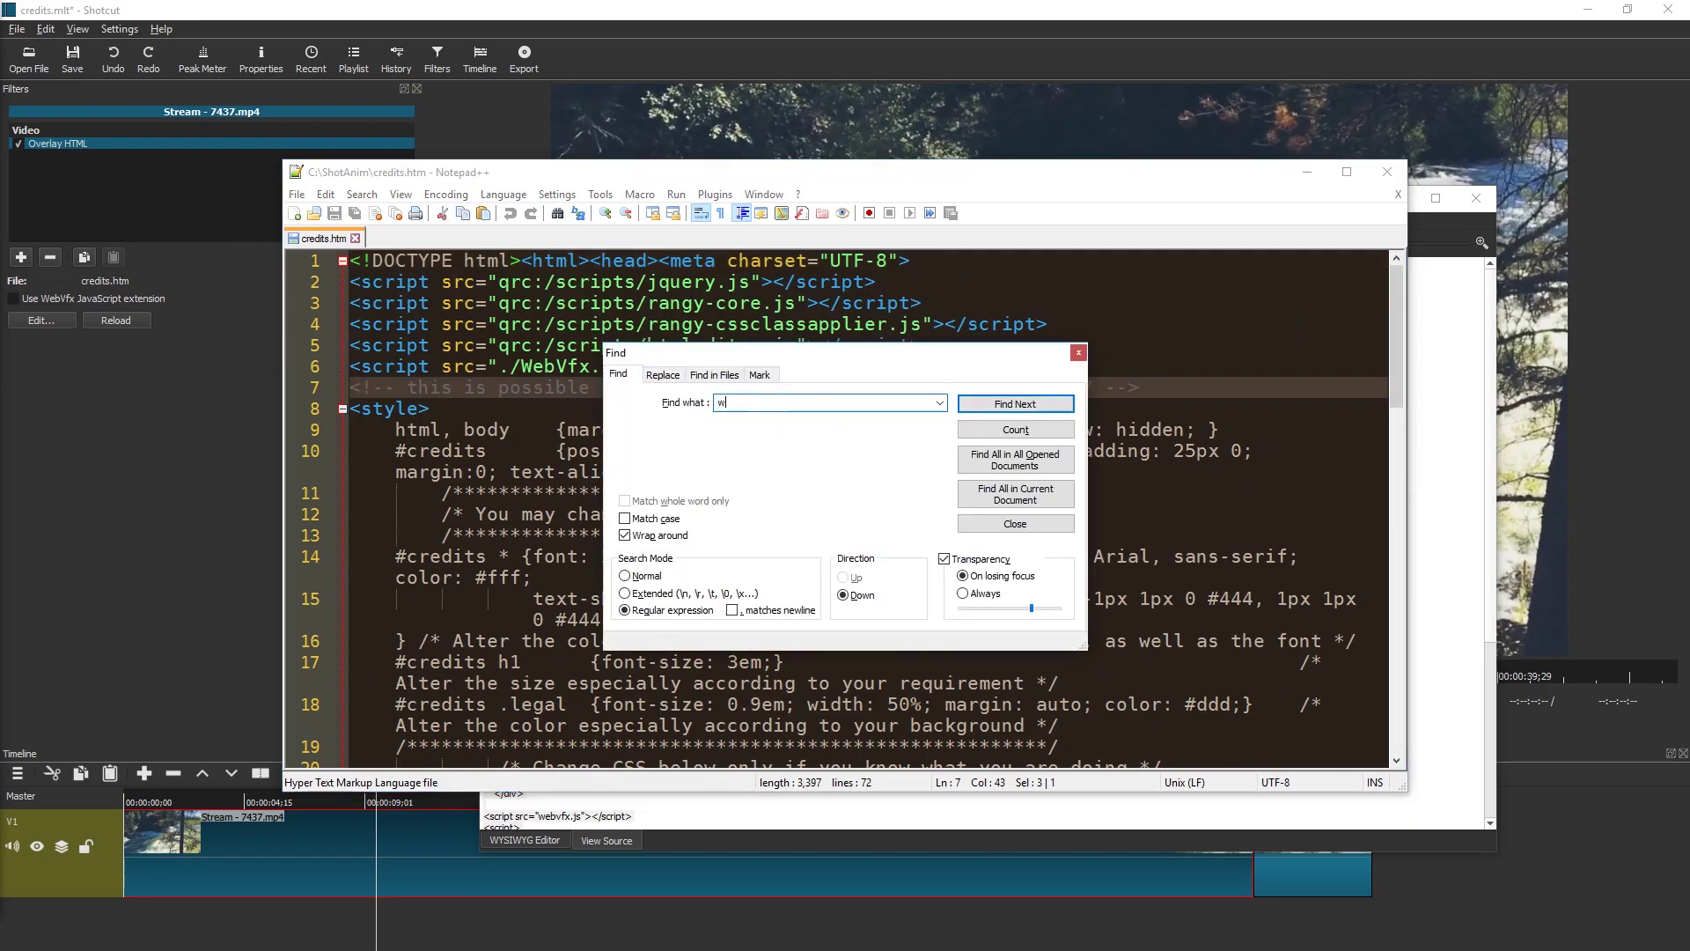
{"action": "type", "text": "000"}
{"action": "key", "text": "Escape"}
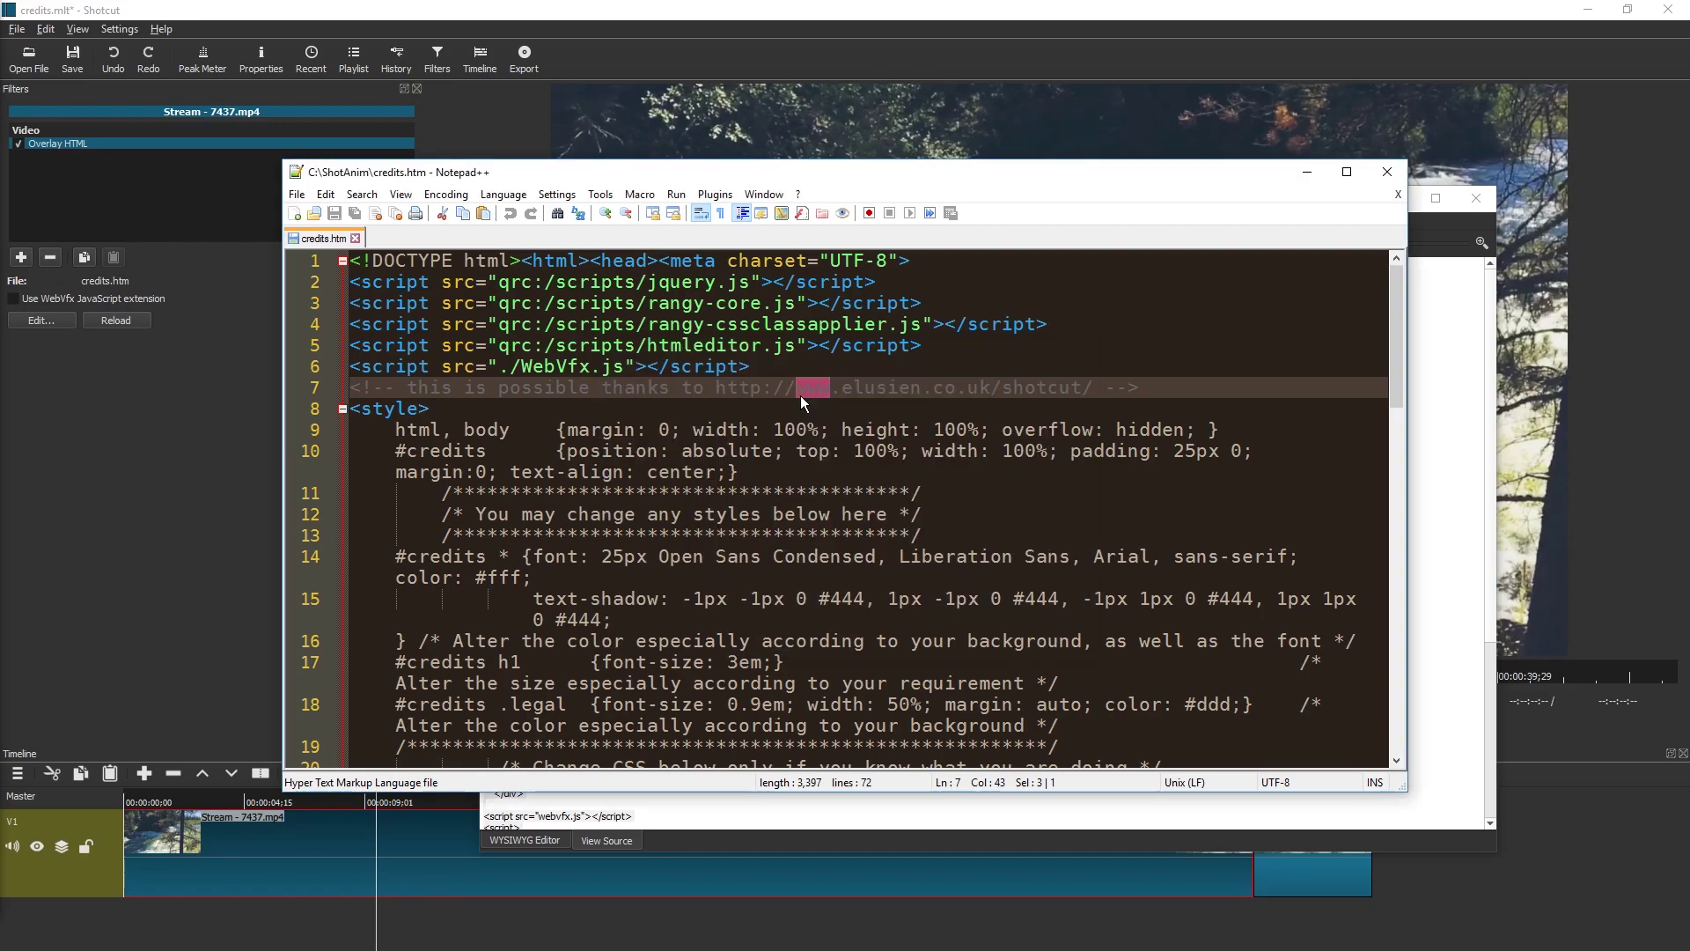
Find the white colour value fff on line 14, change it to 000, and return to Shotcut
{"action": "key", "text": "ctrl+f"}
{"action": "type", "text": "fff"}
{"action": "key", "text": "Return"}
{"action": "key", "text": "Escape"}
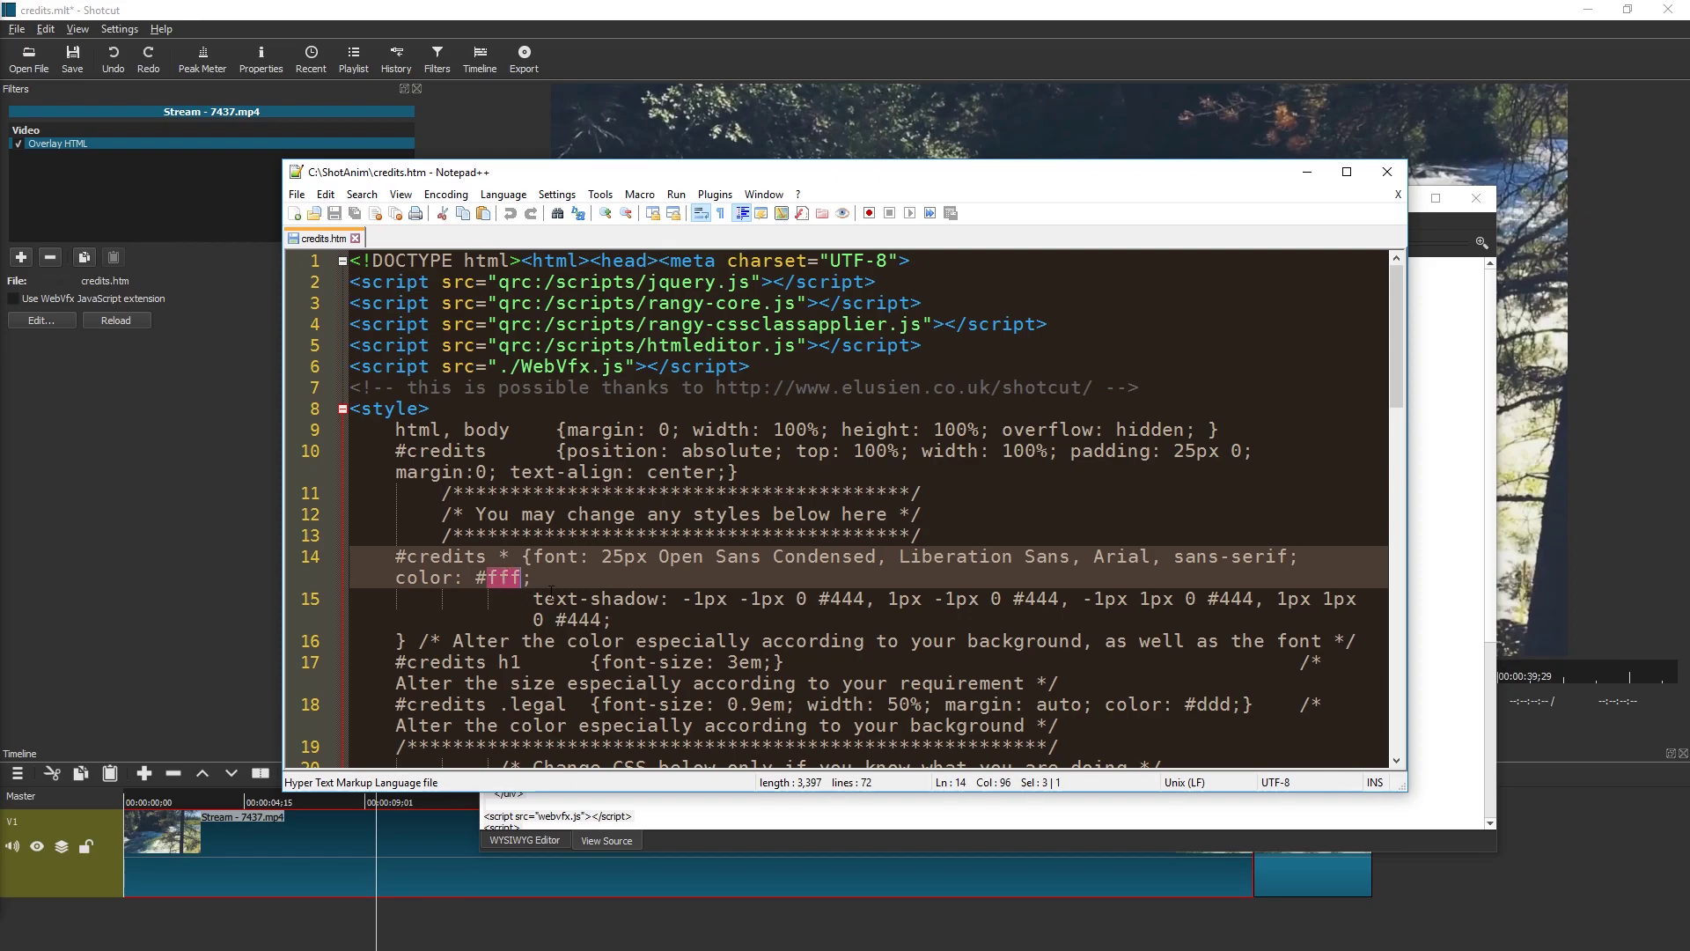
{"action": "type", "text": "000"}
{"action": "left_click", "coordinate": [598, 8]}
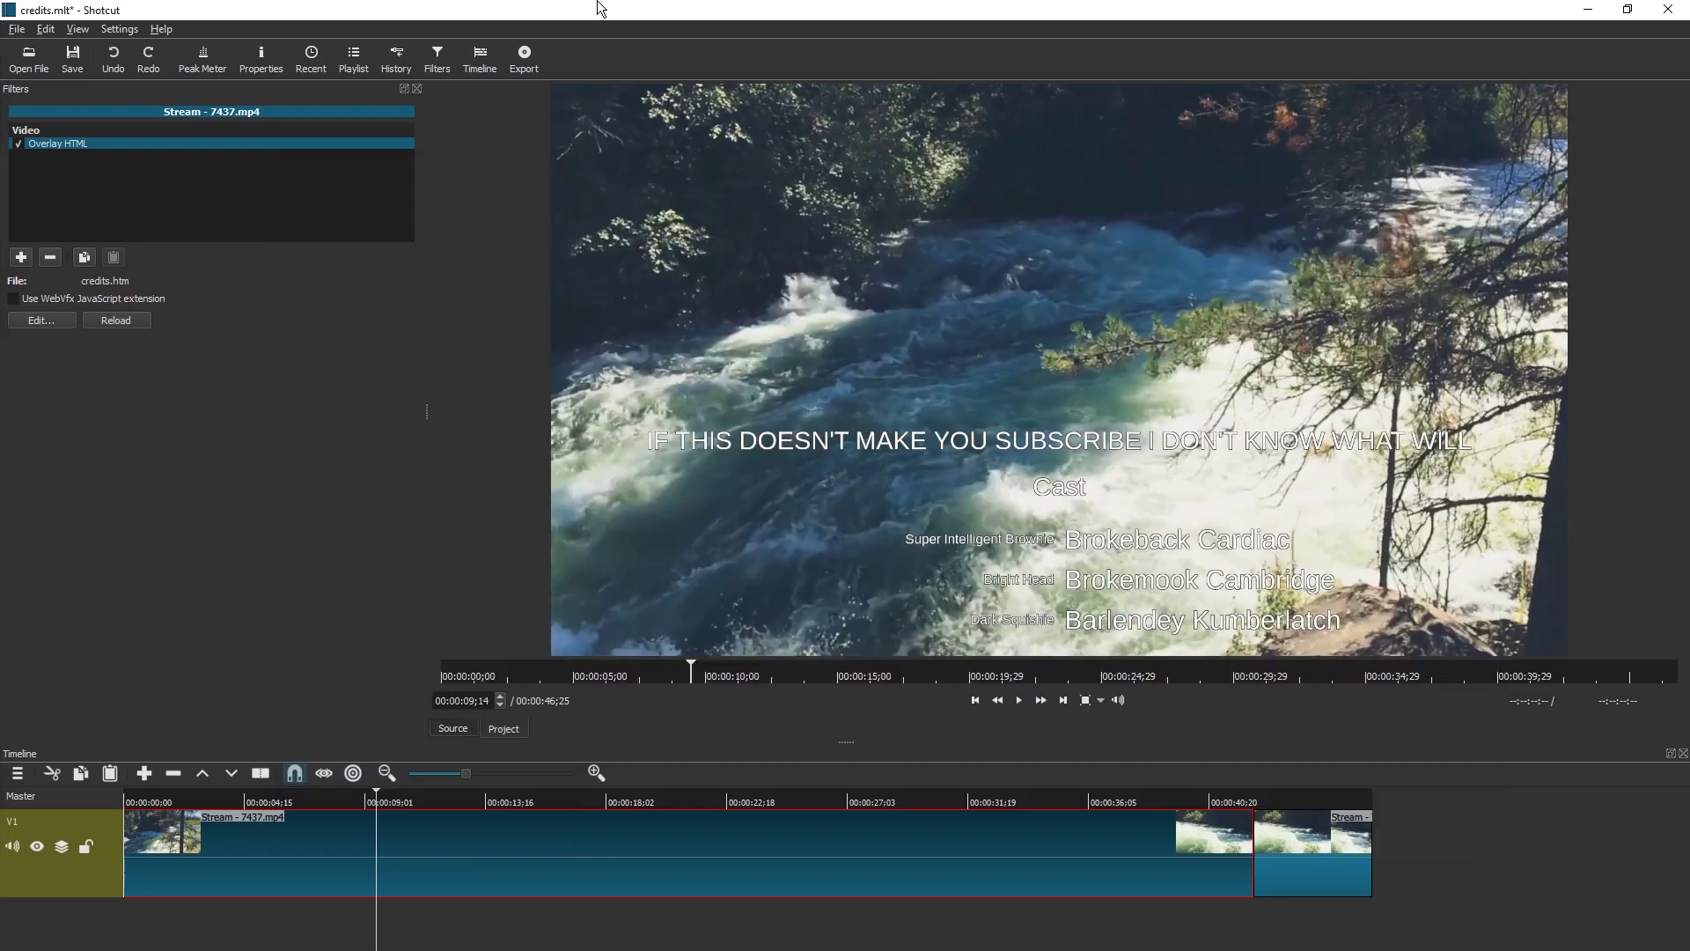
Reload the edited credits.htm into the overlay and replay the preview from the start
{"action": "left_click", "coordinate": [138, 320]}
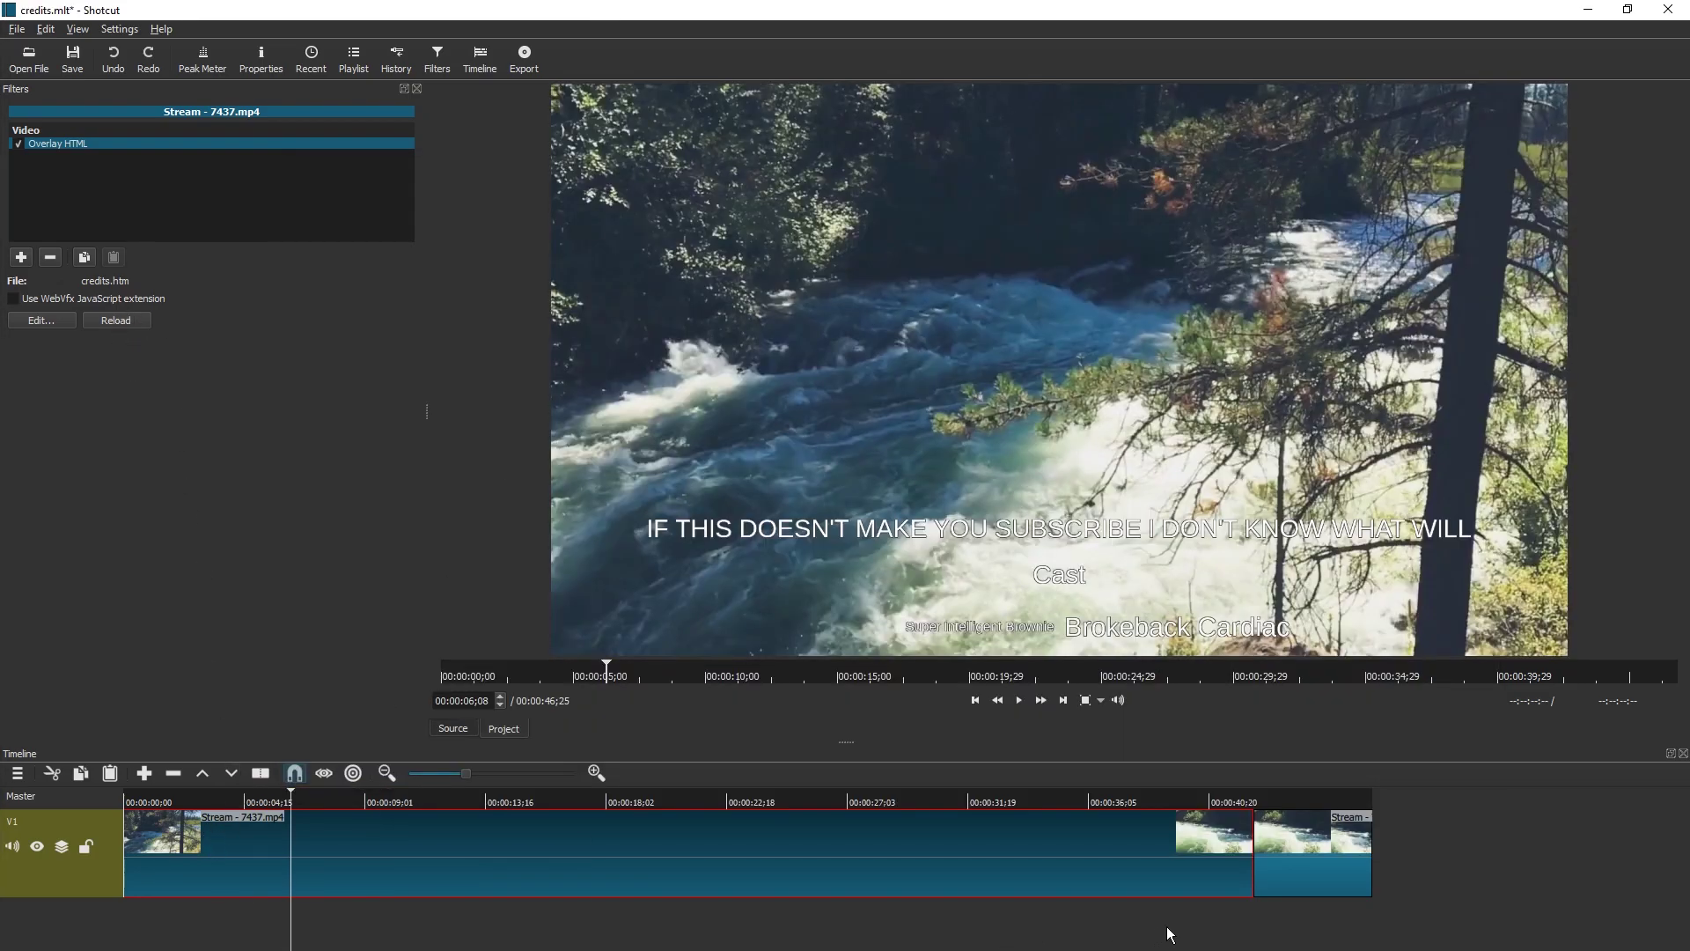
{"action": "left_click", "coordinate": [131, 328]}
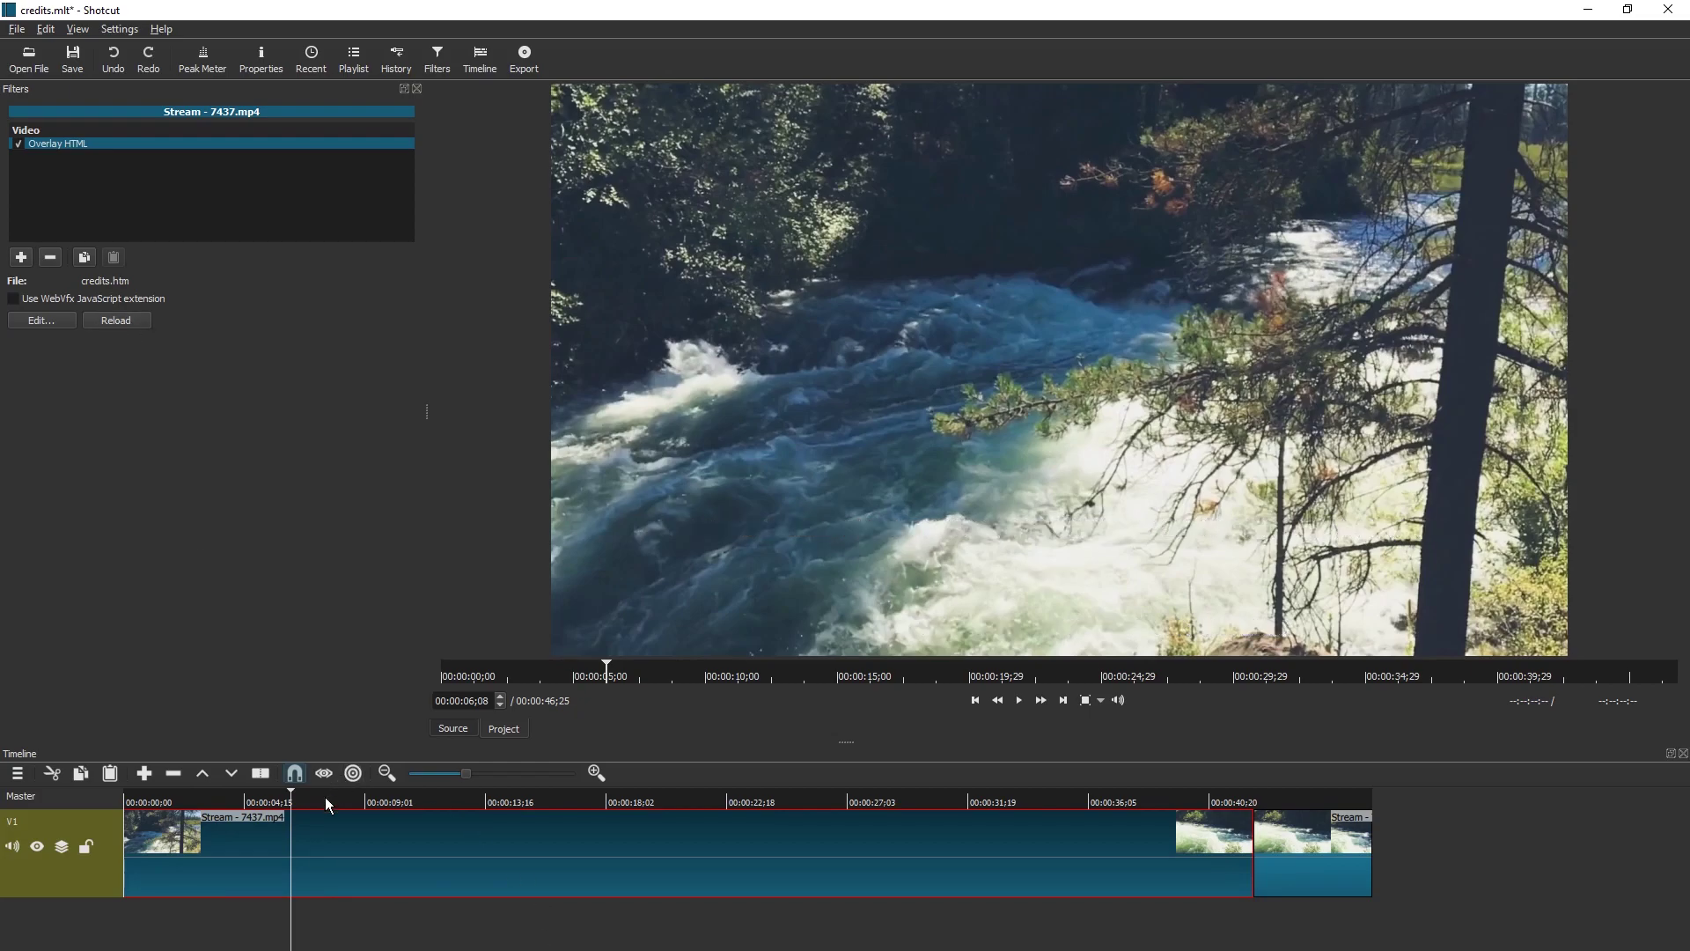
{"action": "key", "text": "Home"}
{"action": "key", "text": "space"}
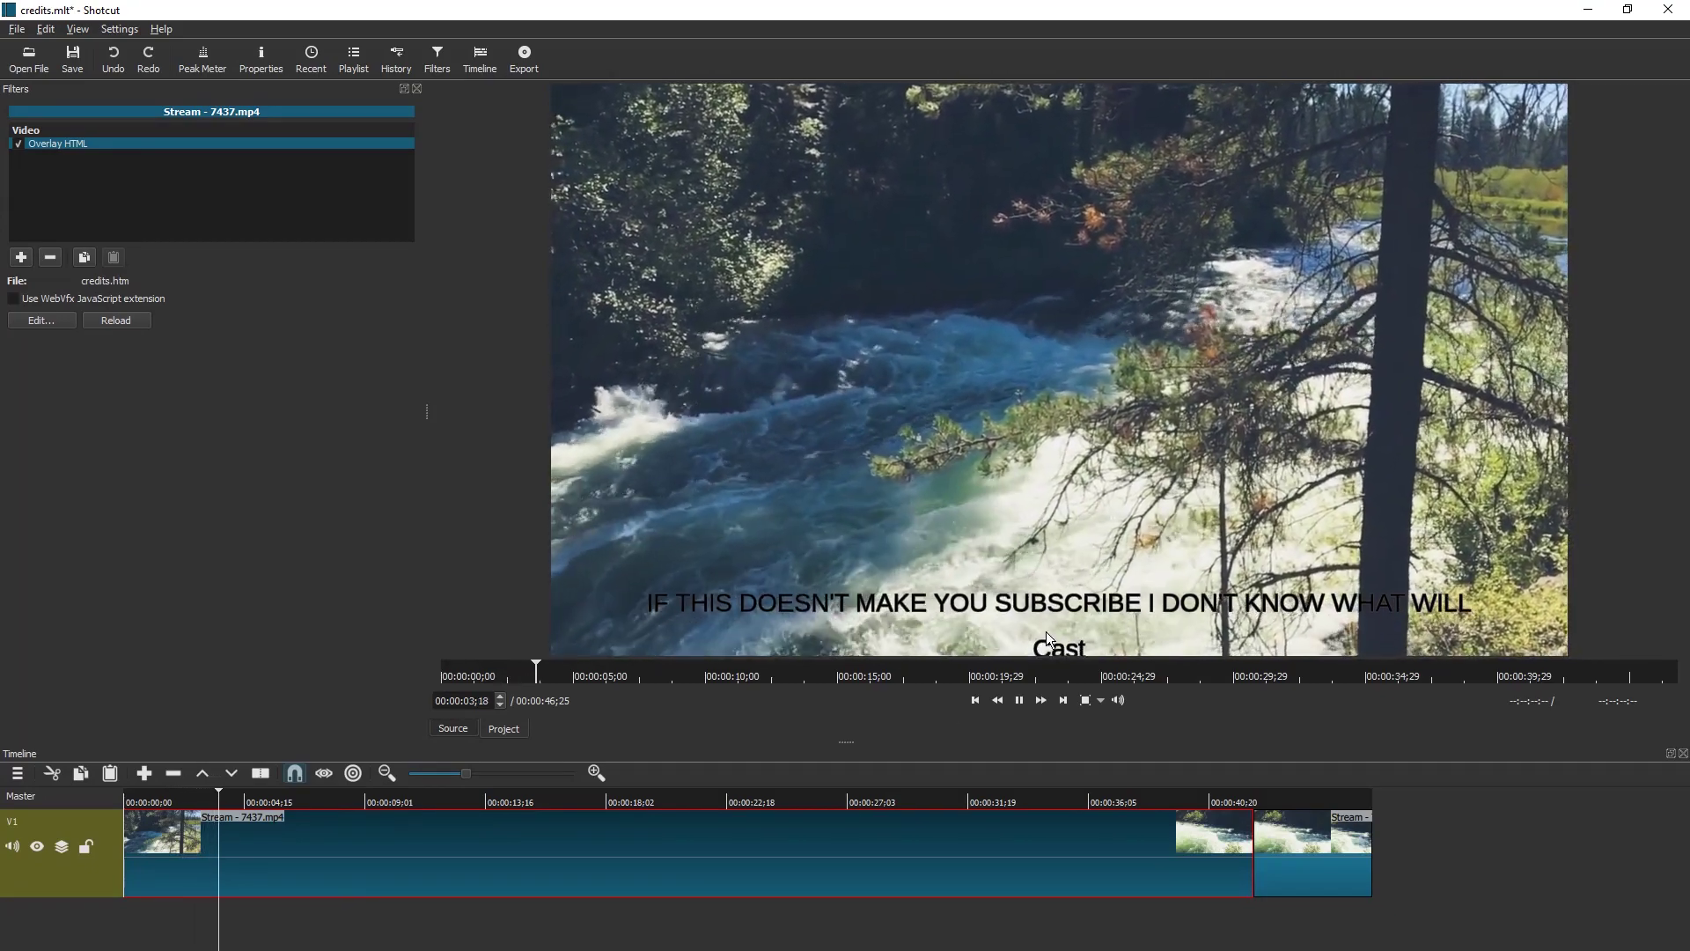
{"action": "key", "text": "alt+Tab"}
Replace the #444 text-shadow values on line 15 with fff and save credits.htm
{"action": "double_click", "coordinate": [845, 600]}
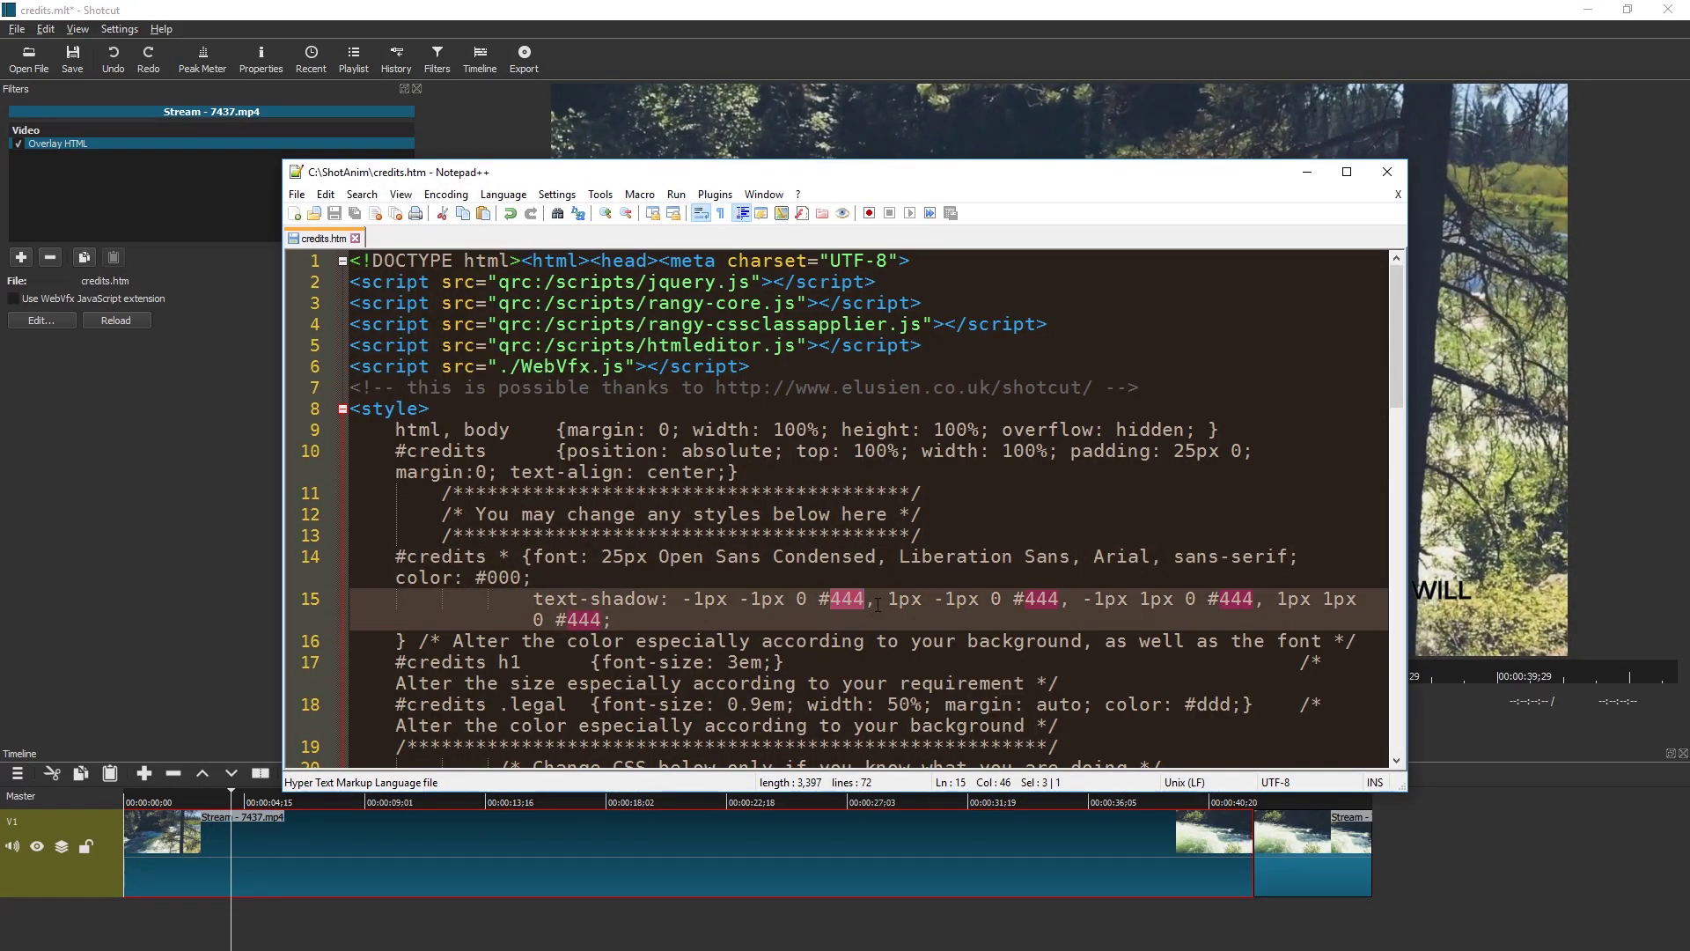
{"action": "type", "text": "fff"}
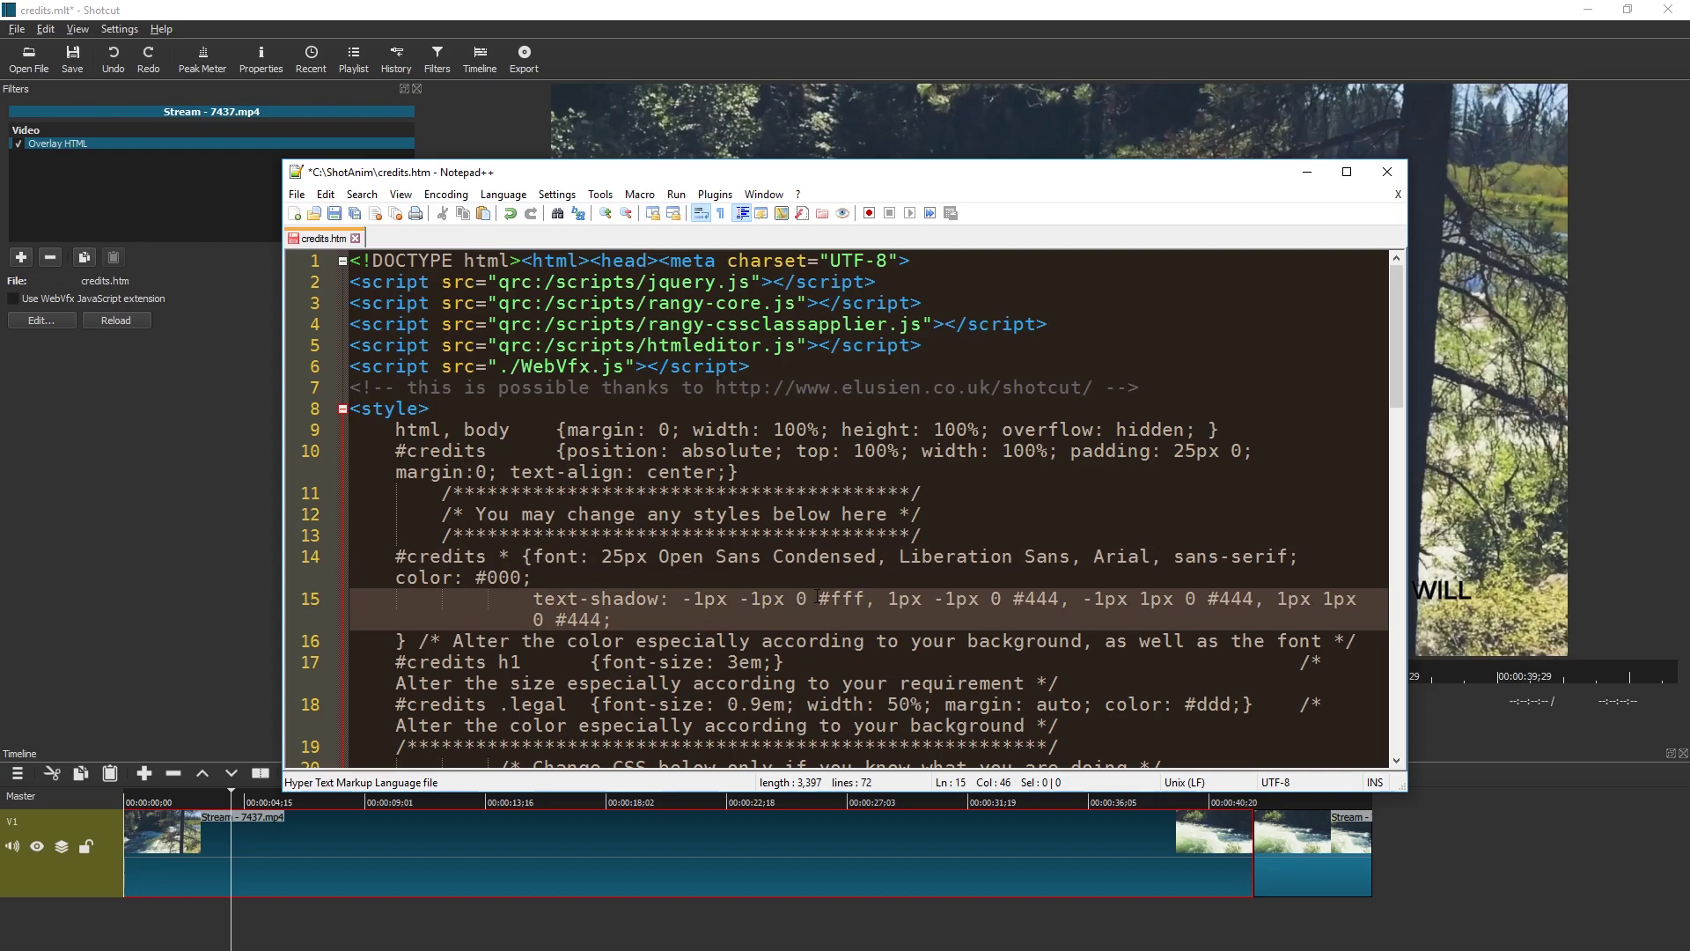
{"action": "double_click", "coordinate": [1050, 601]}
{"action": "double_click", "coordinate": [594, 620]}
{"action": "type", "text": "fff"}
{"action": "key", "text": "ctrl+s"}
Reload the updated credits and replay from the start to see black text with a white outline
{"action": "left_click", "coordinate": [139, 320]}
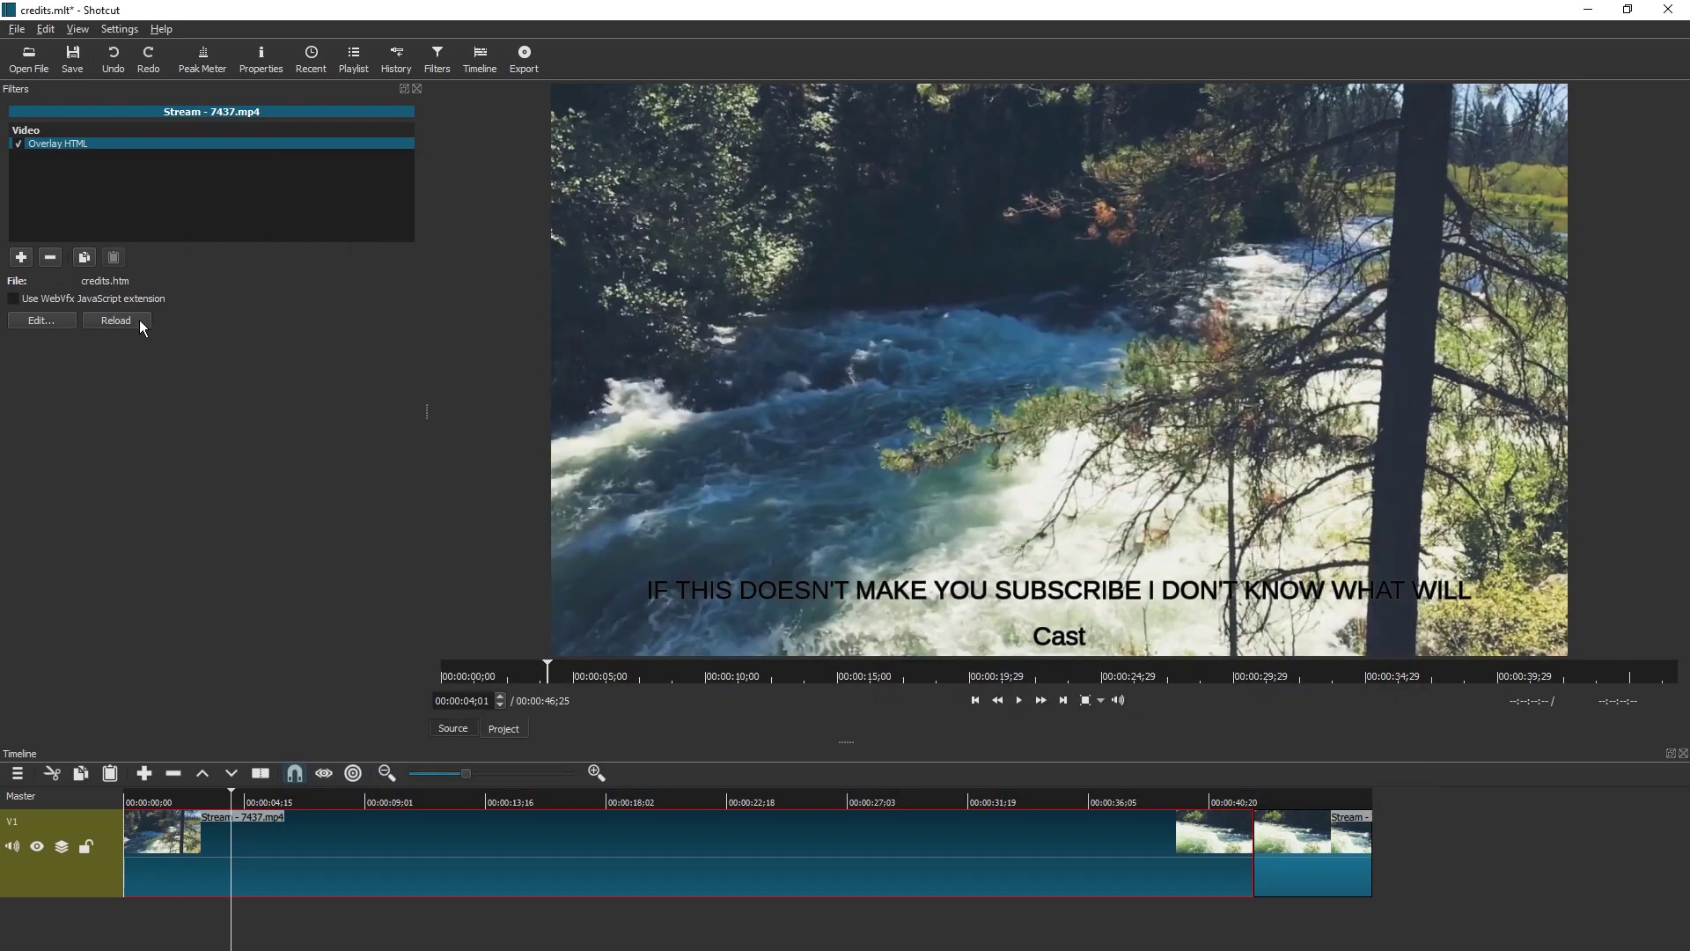
{"action": "left_click", "coordinate": [128, 796]}
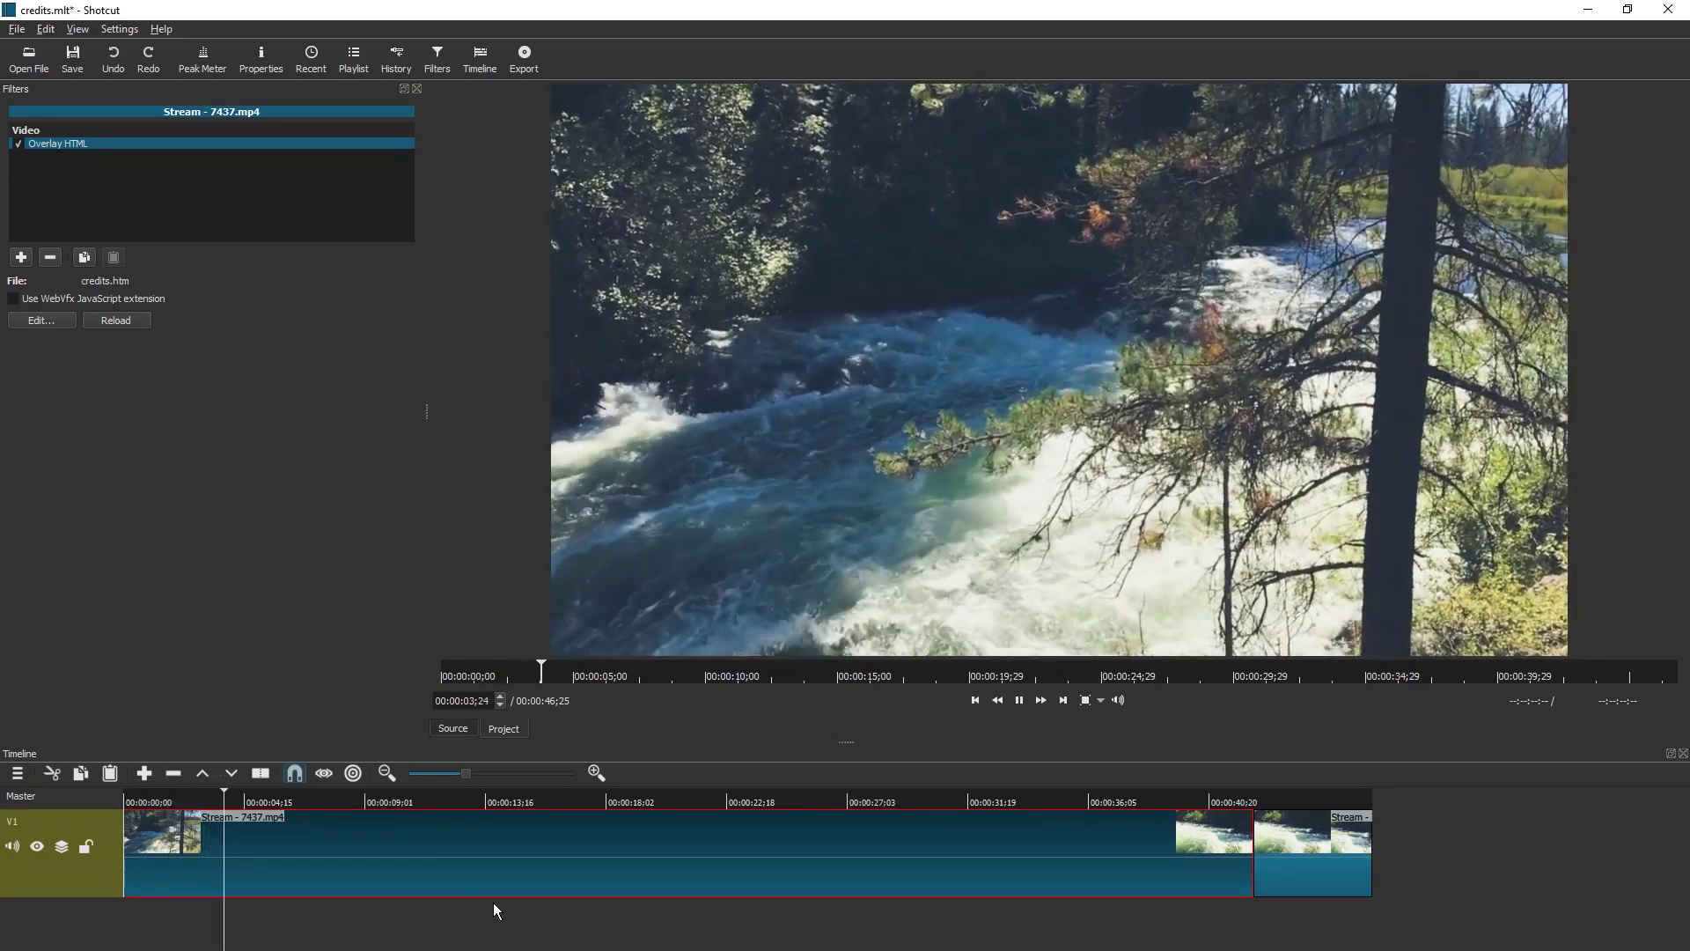
{"action": "key", "text": "Home"}
{"action": "key", "text": "space"}
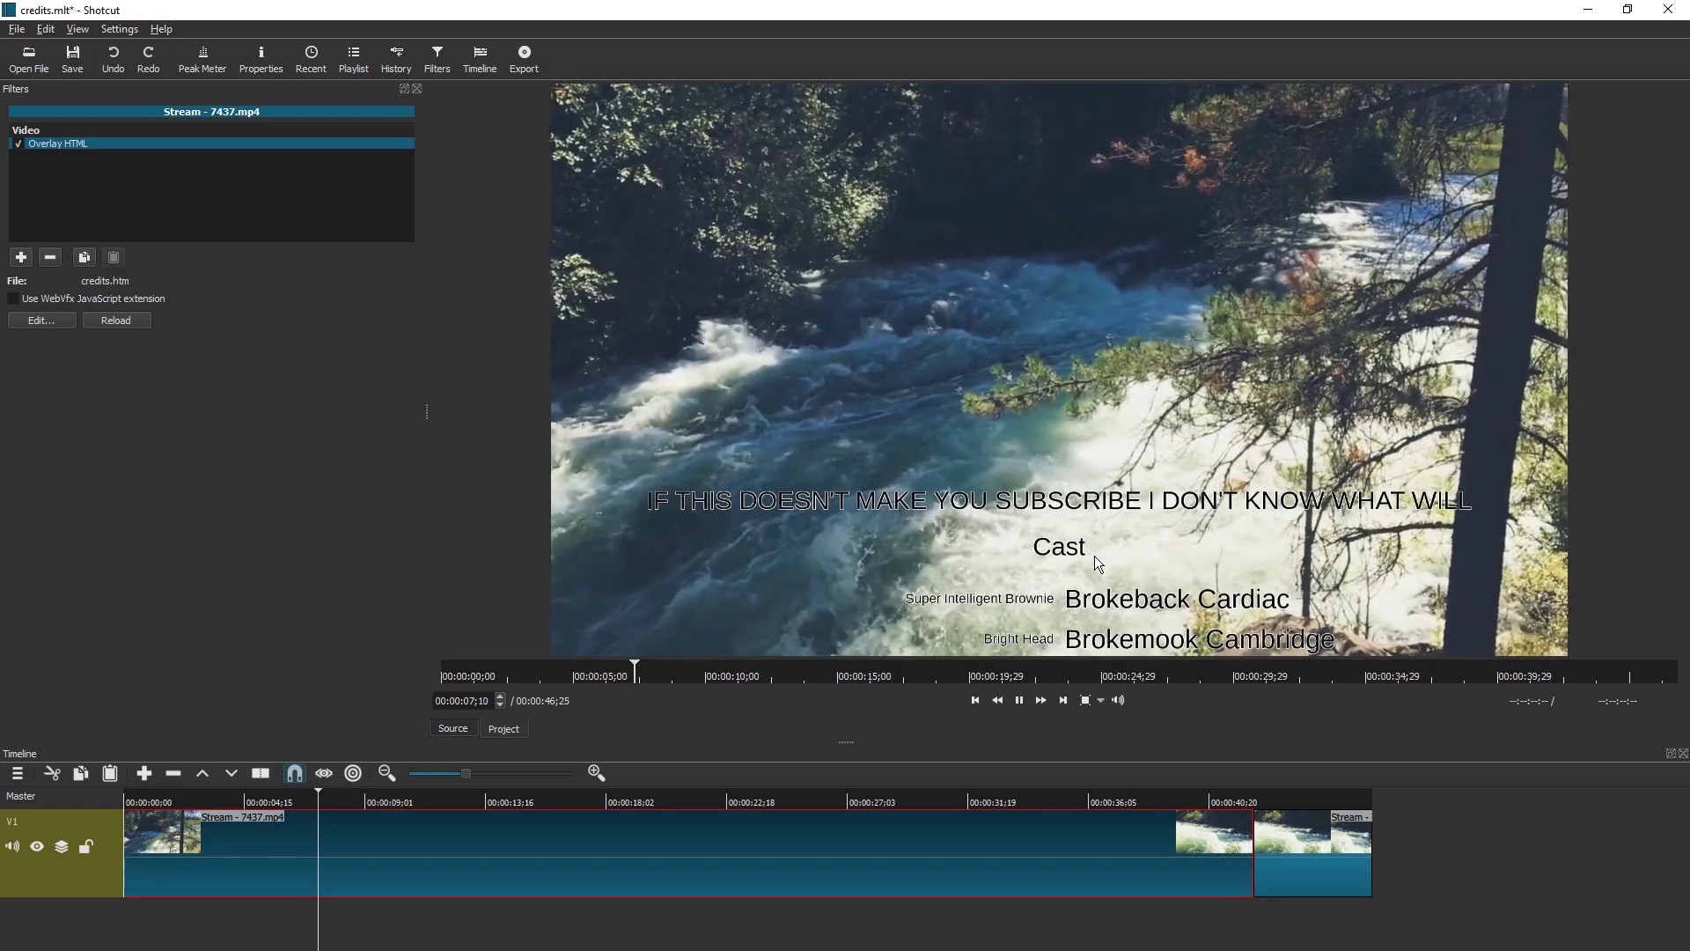
Change the credits font size on line 14 from 25 to 52 and preview the result
{"action": "key", "text": "space"}
{"action": "key", "text": "alt+Tab"}
{"action": "type", "text": "52"}
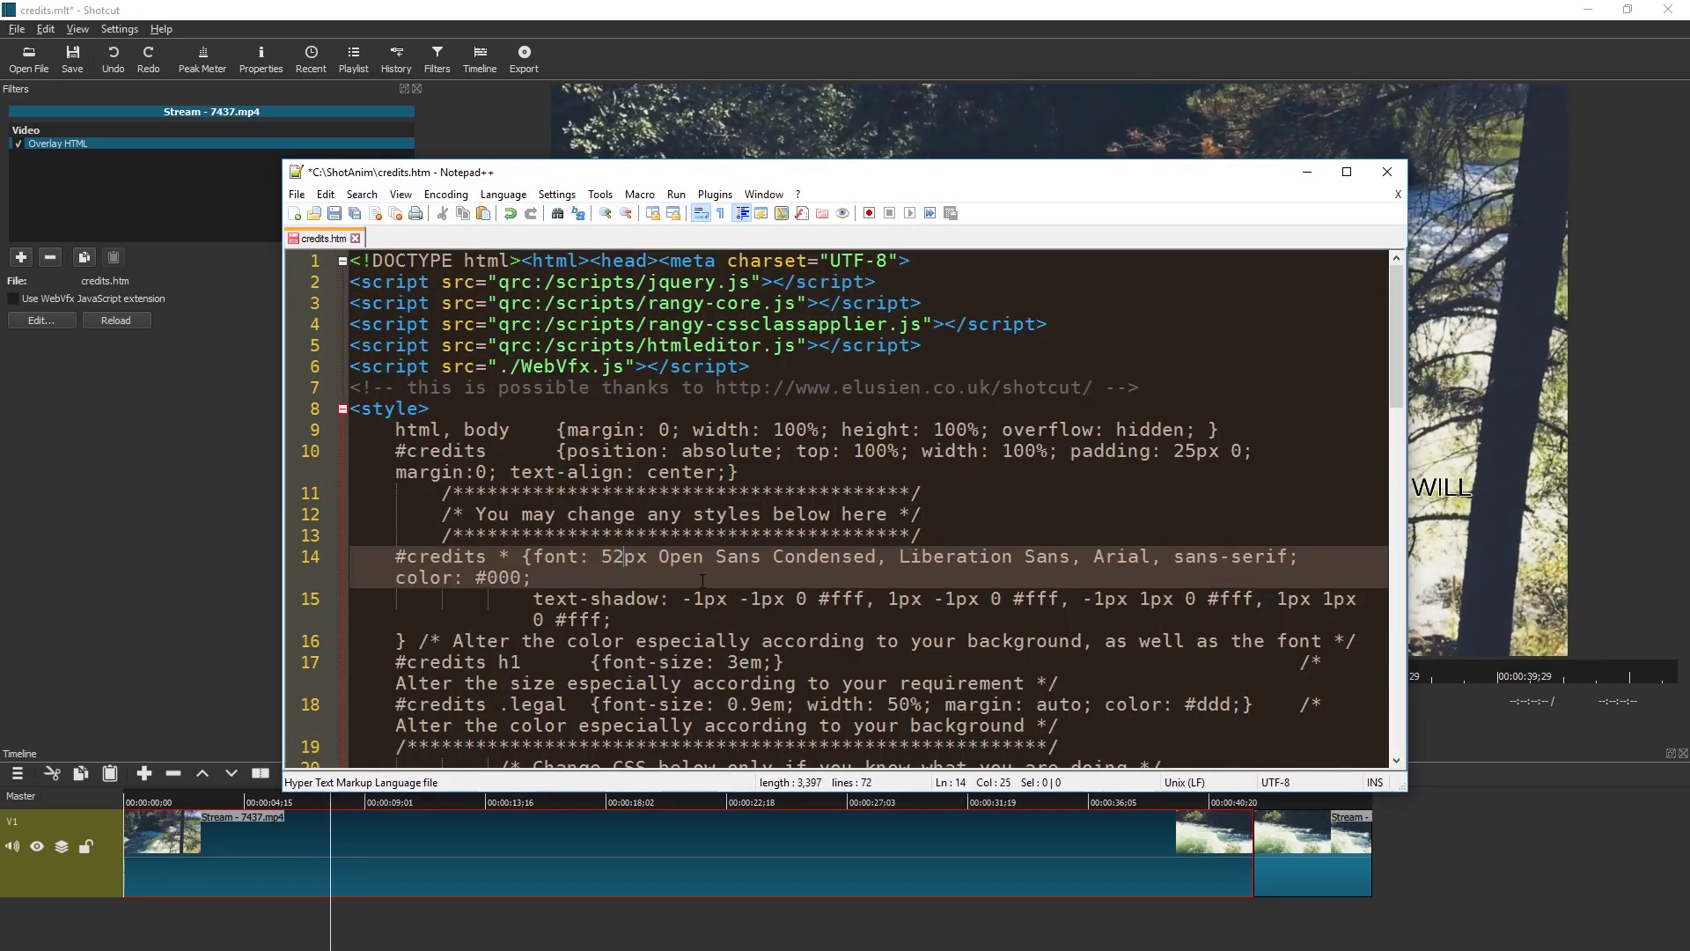
{"action": "key", "text": "alt+Tab"}
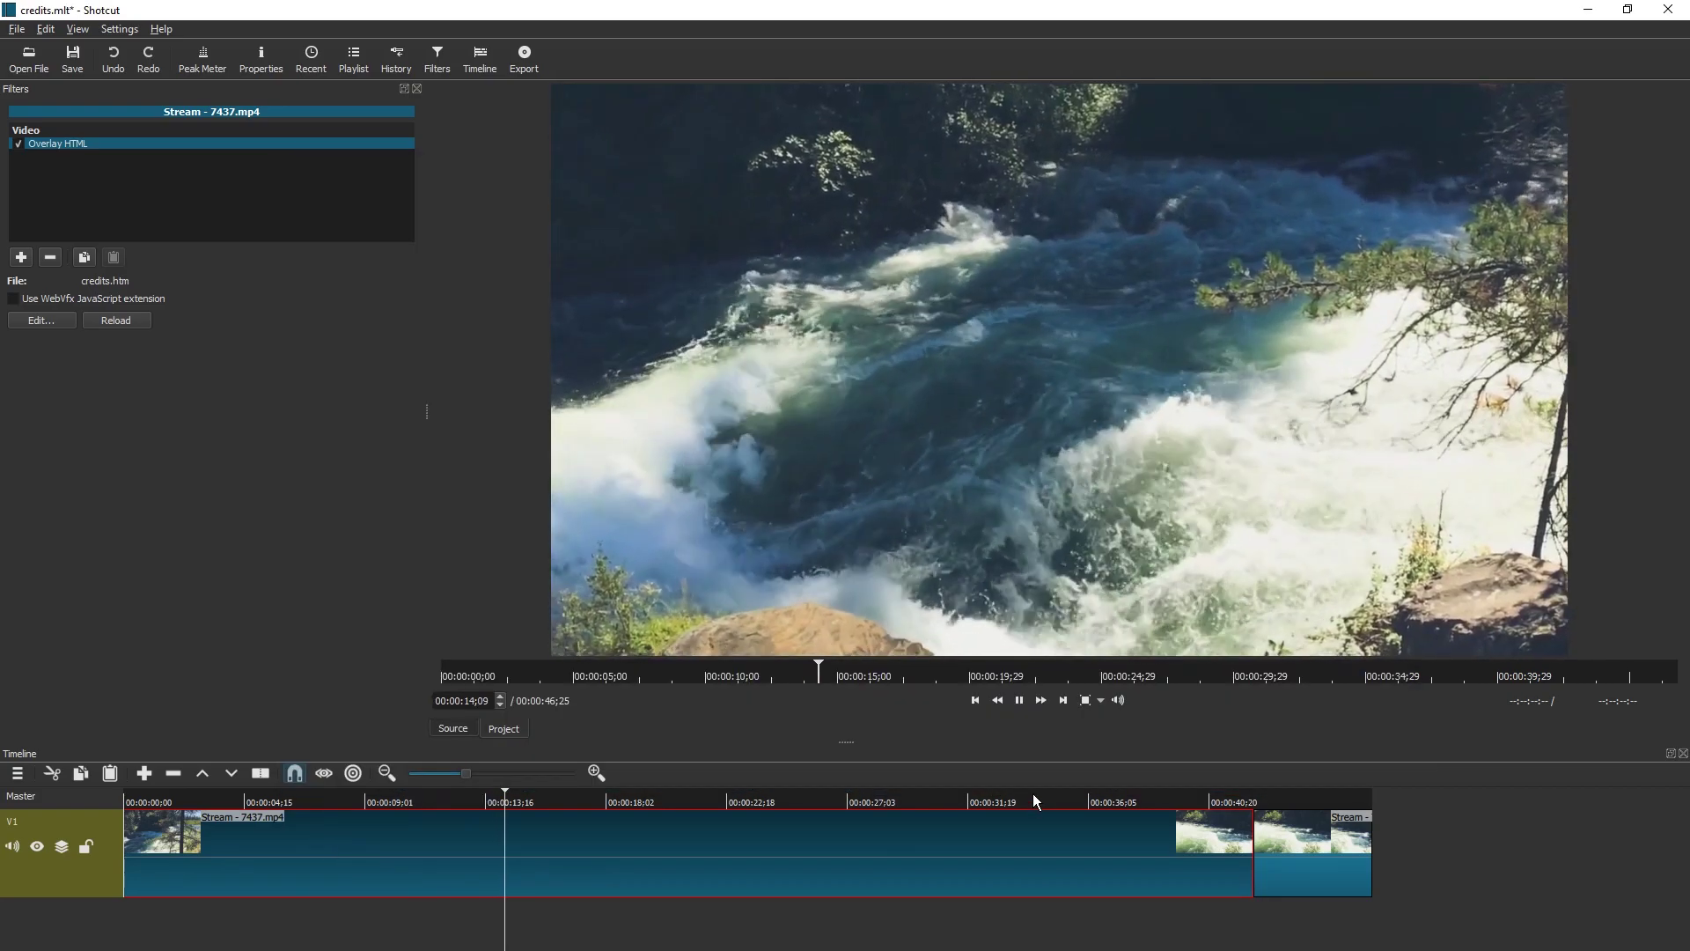
{"action": "key", "text": "Home"}
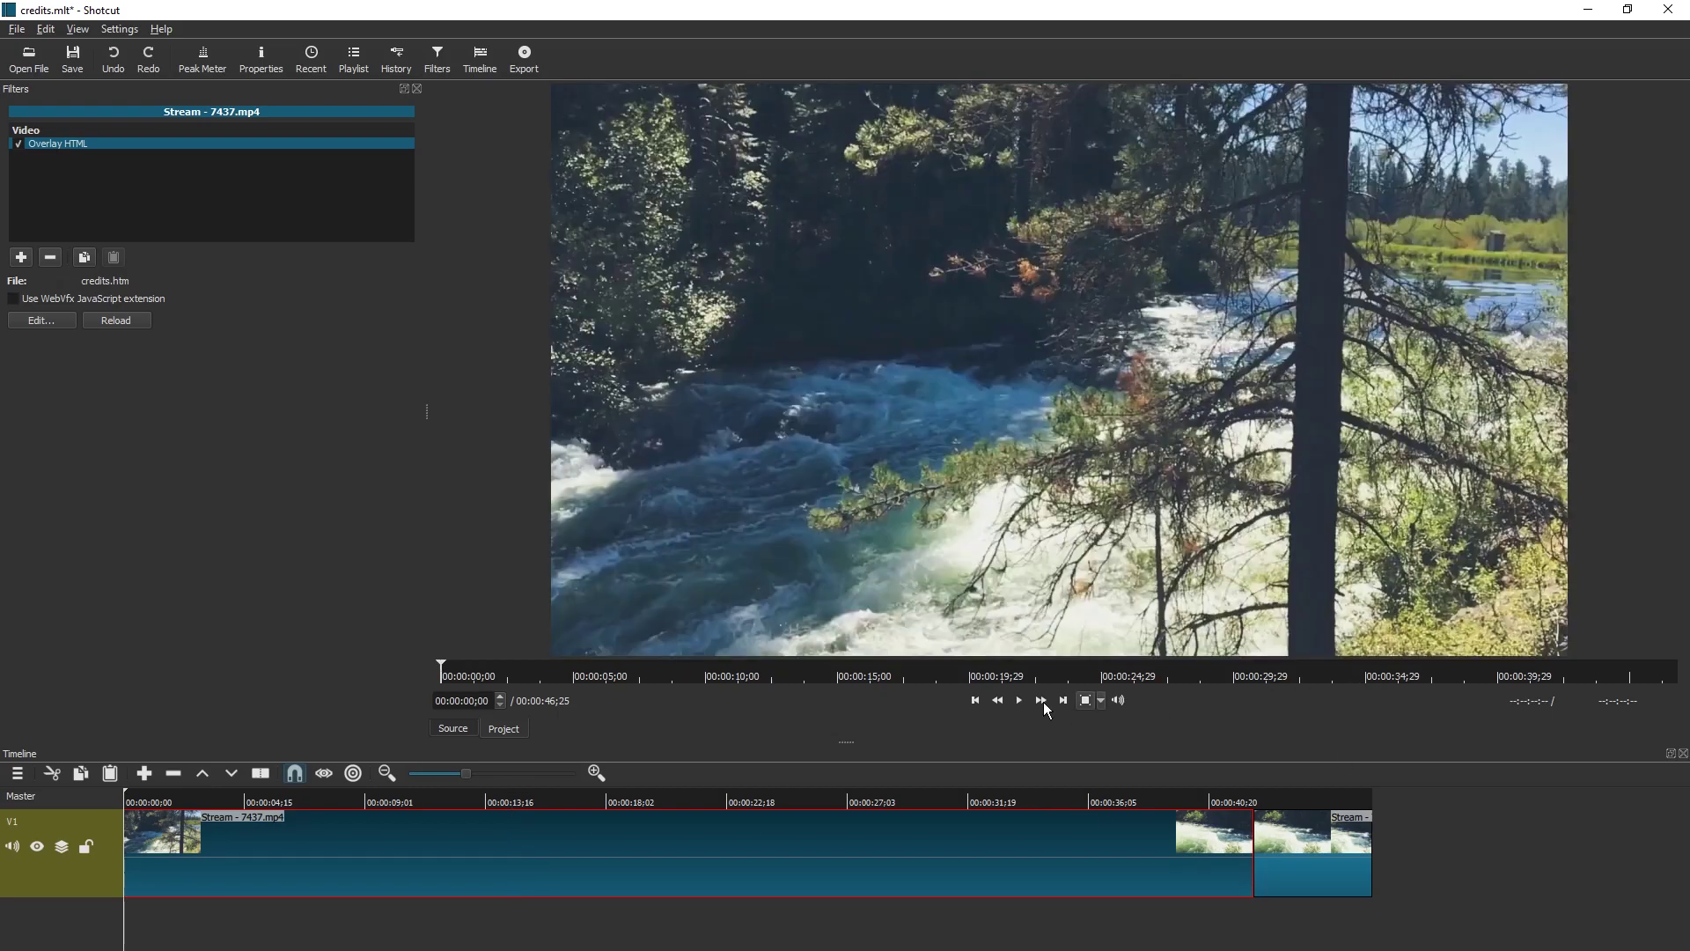
{"action": "key", "text": "space"}
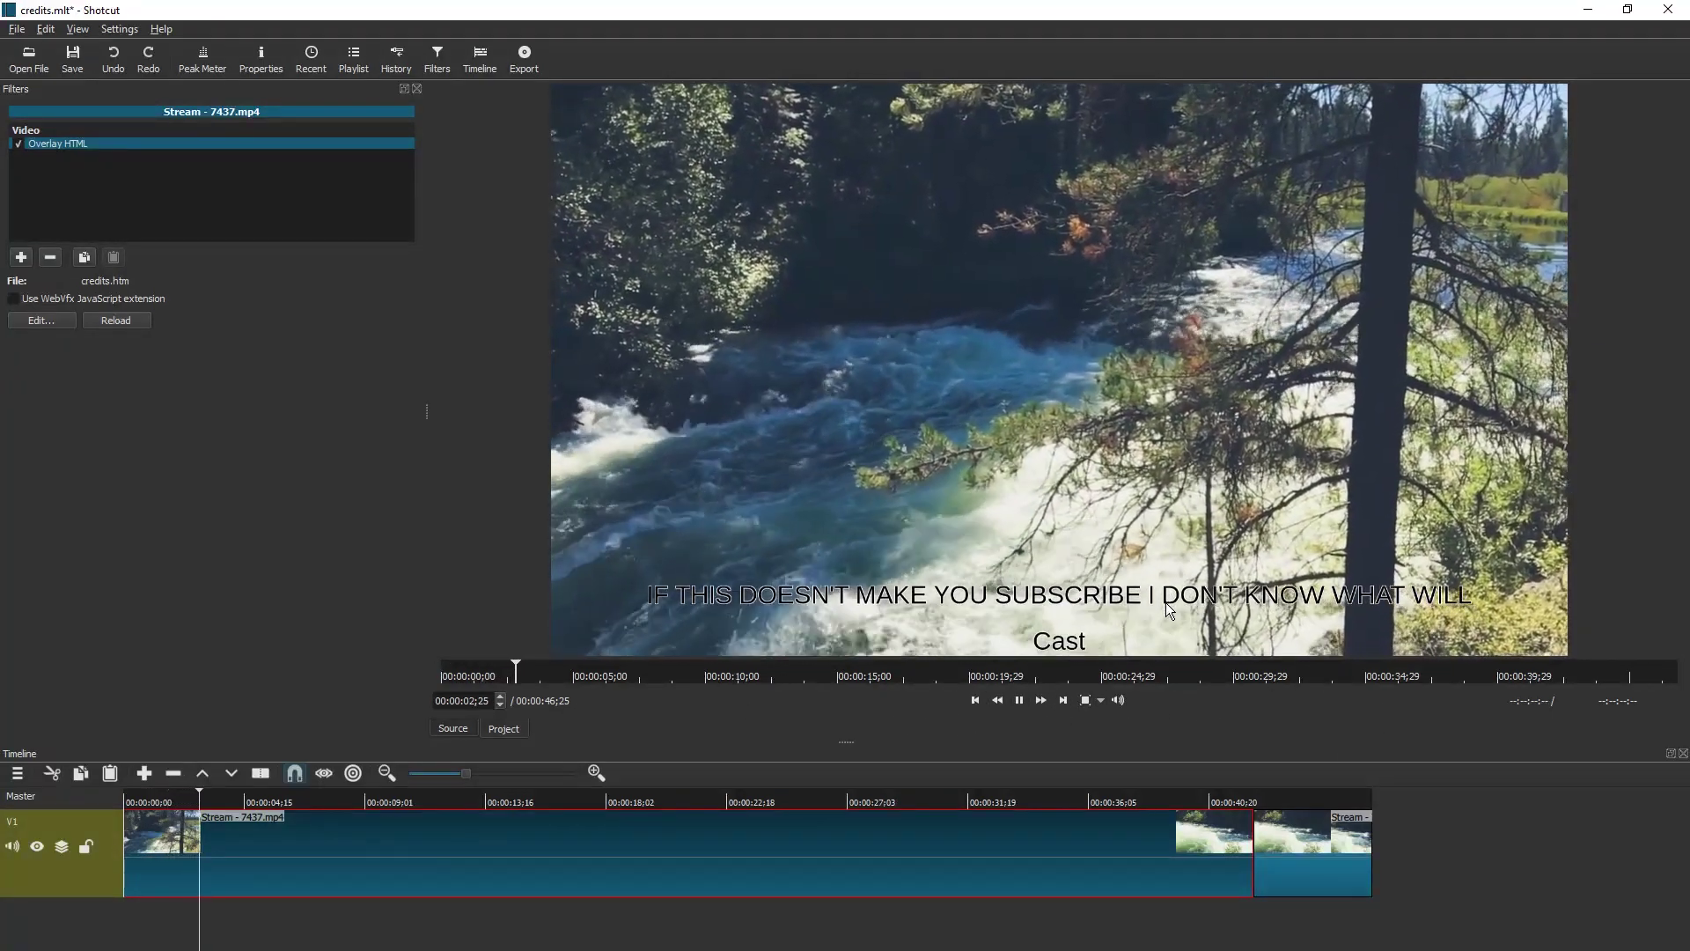
{"action": "key", "text": "space"}
Reload the credits file into the overlay and replay the preview from the start
{"action": "left_click", "coordinate": [41, 320]}
{"action": "left_click", "coordinate": [117, 318]}
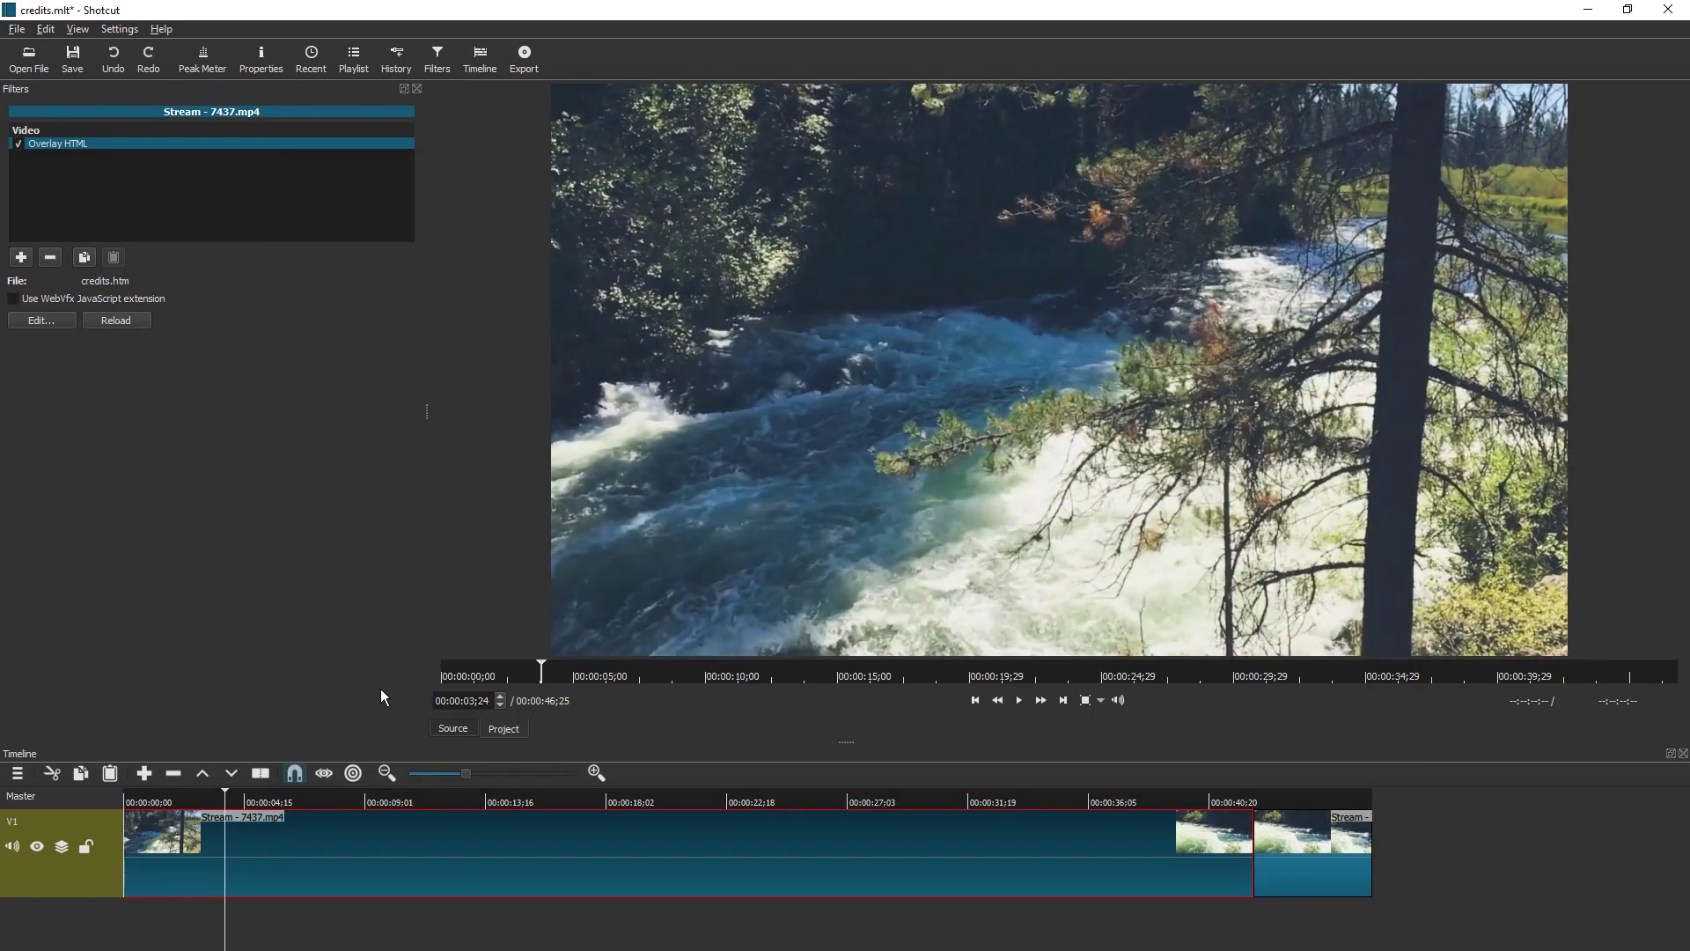
{"action": "key", "text": "space"}
{"action": "key", "text": "space"}
{"action": "key", "text": "Home"}
{"action": "key", "text": "space"}
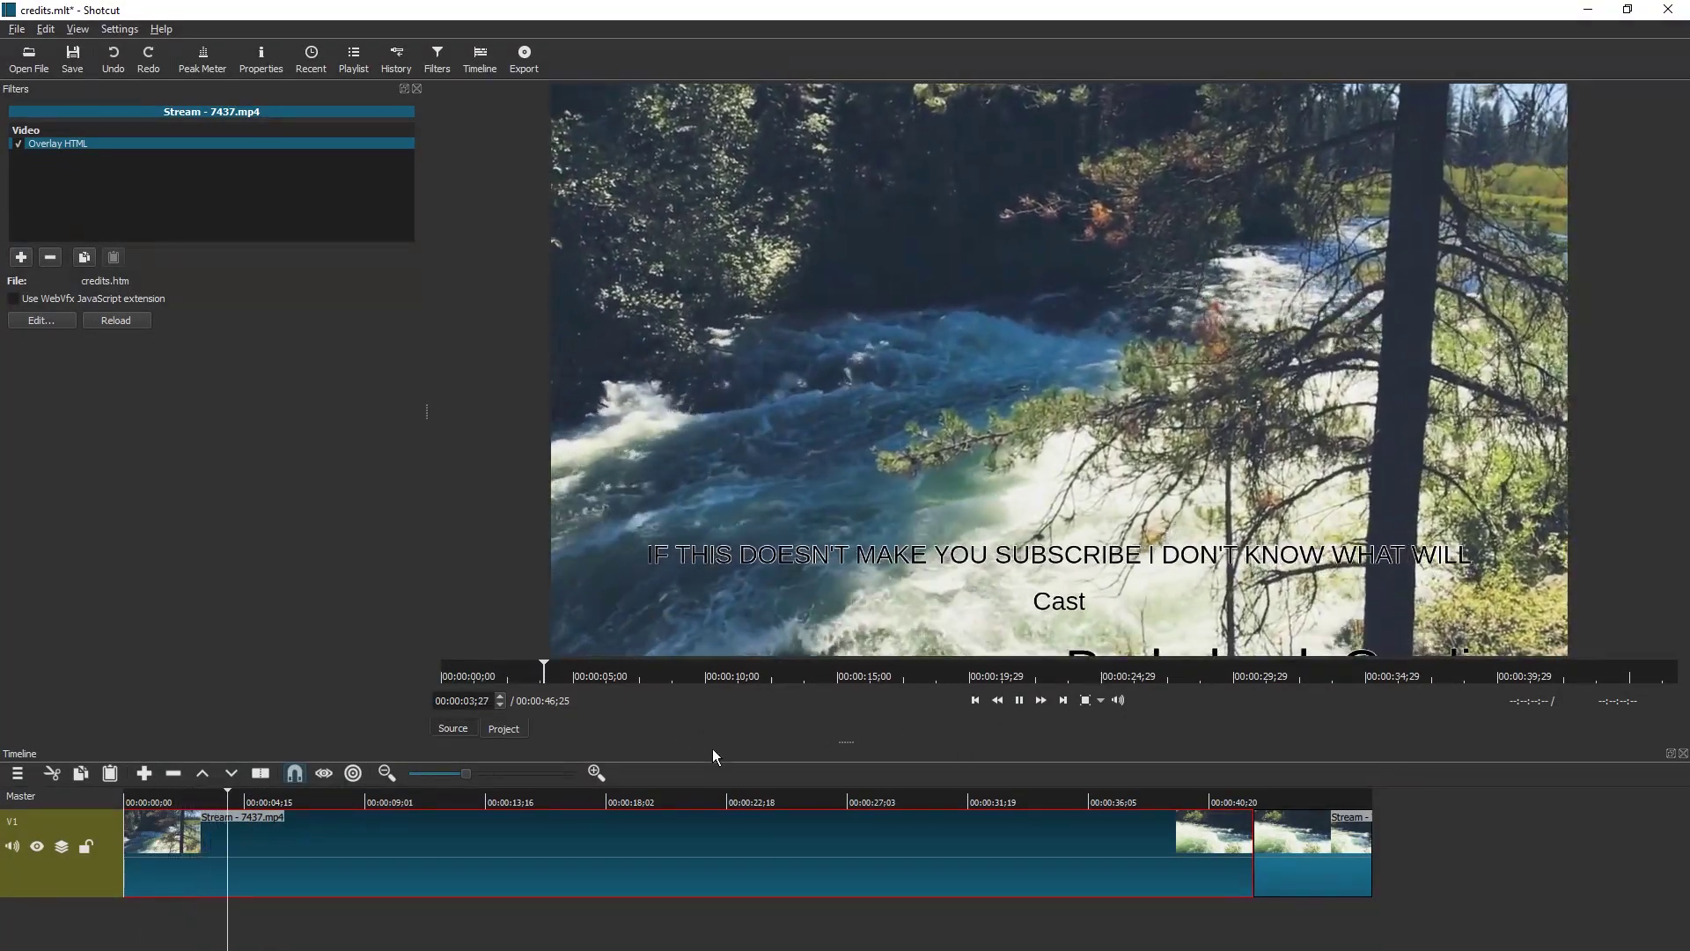
Reduce the line-14 font size from 52 px in Notepad++, then return to Shotcut
{"action": "key", "text": "alt+Tab"}
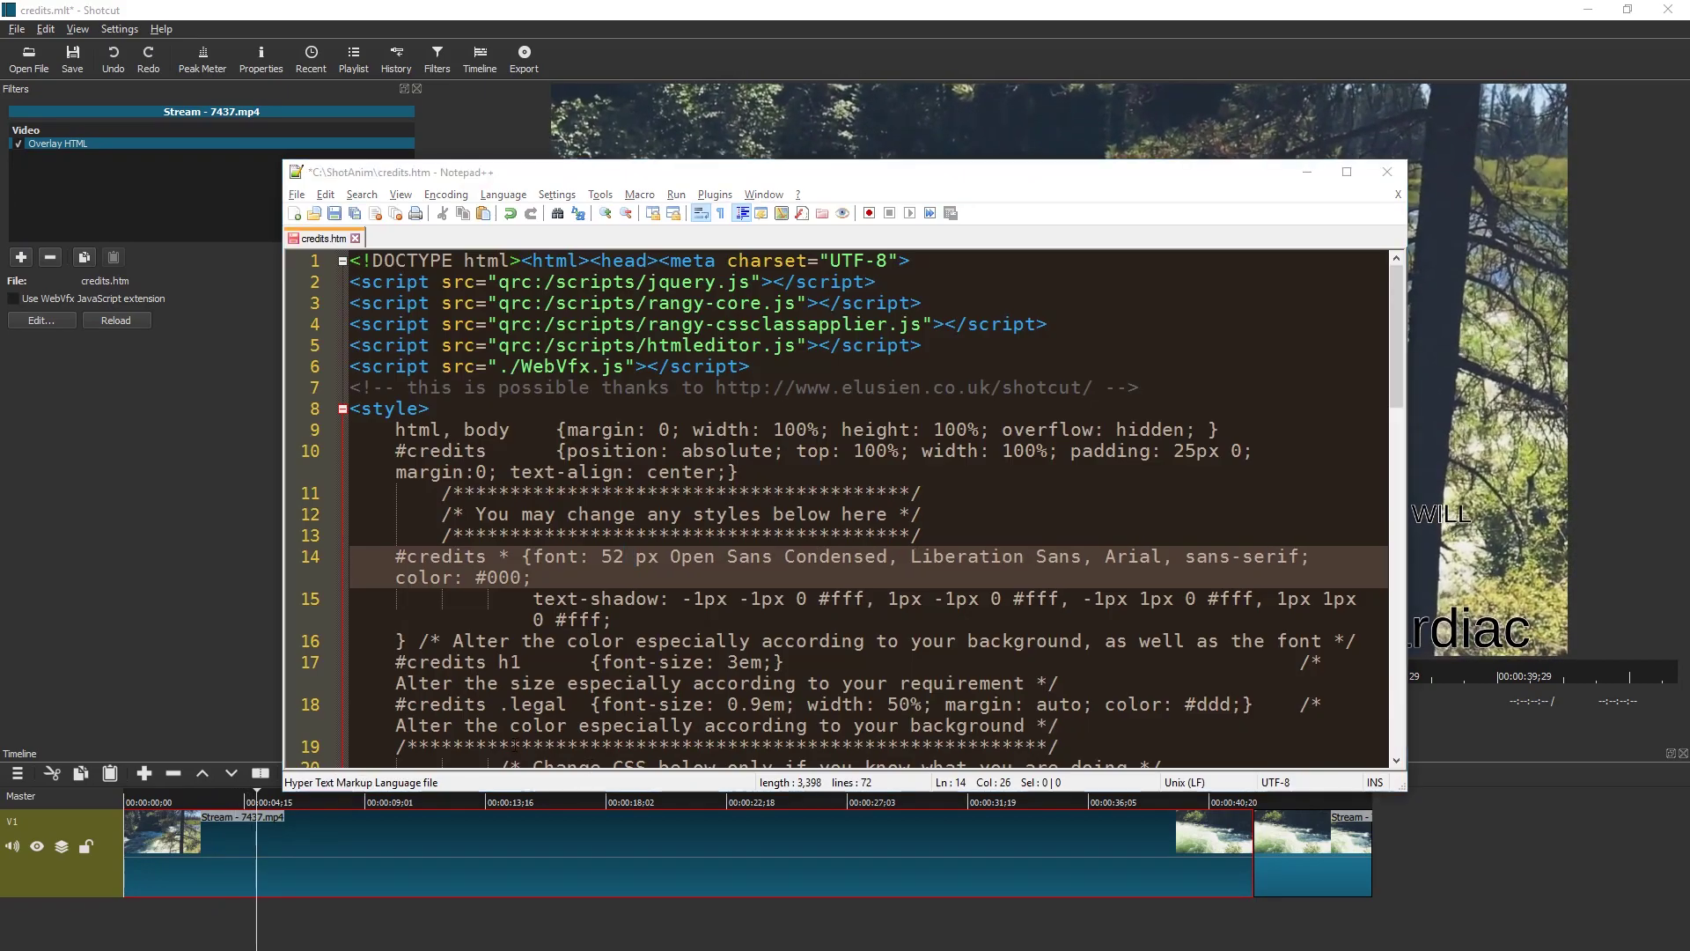
{"action": "key", "text": "alt+Tab"}
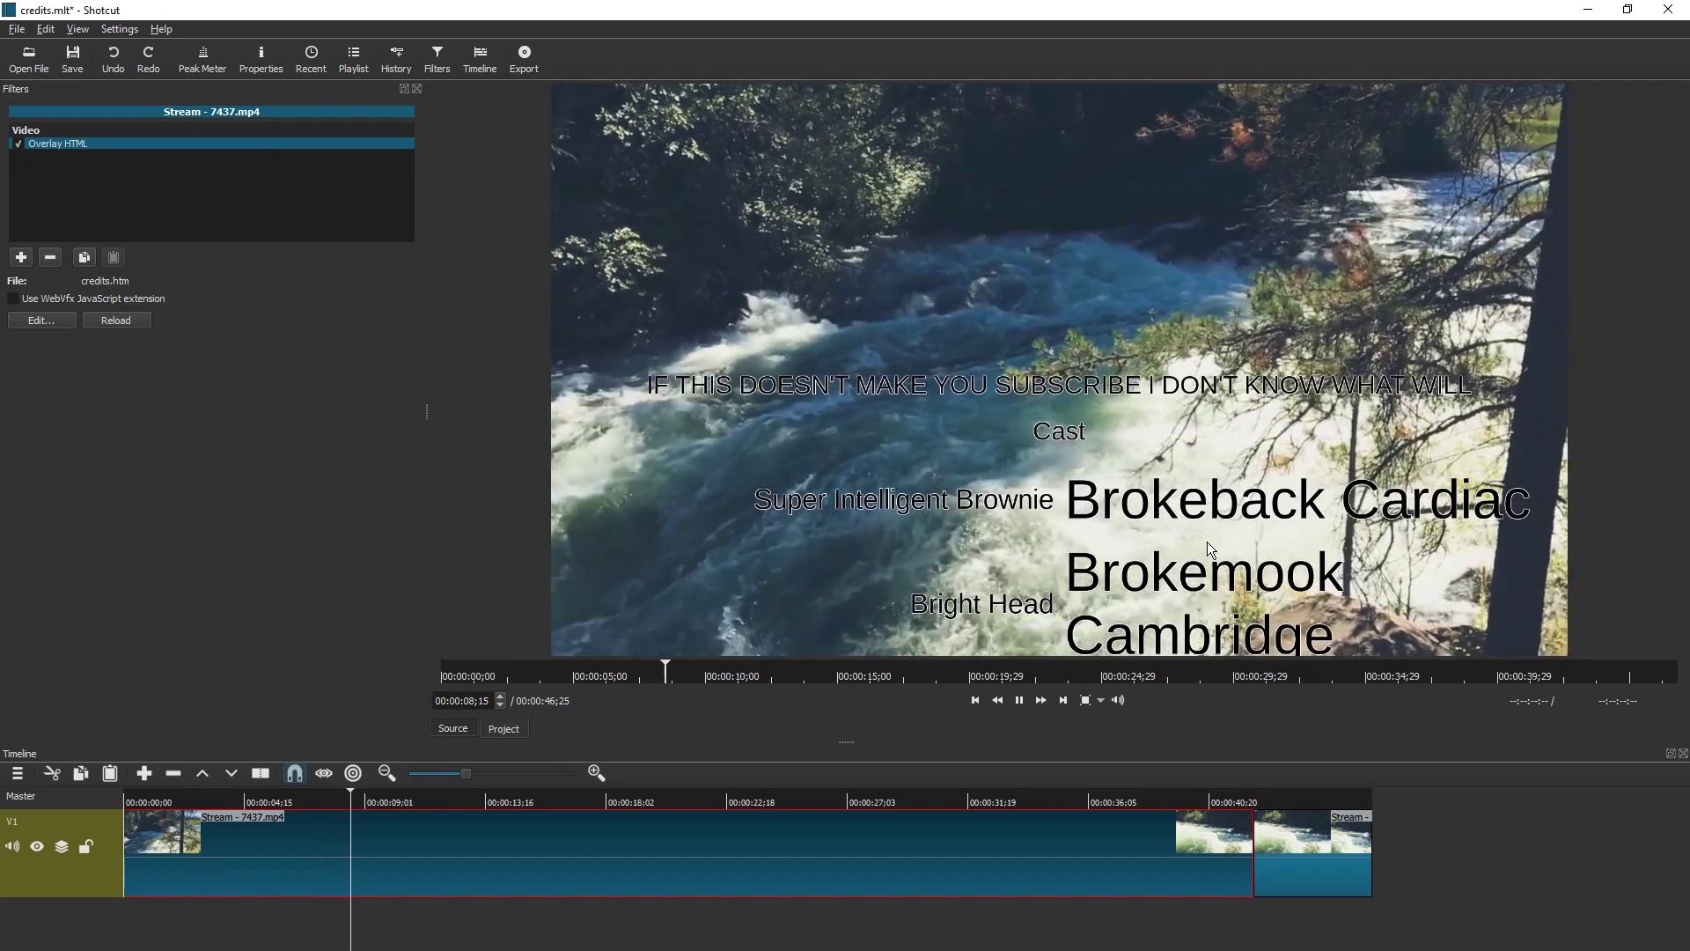
{"action": "key", "text": "alt+Tab"}
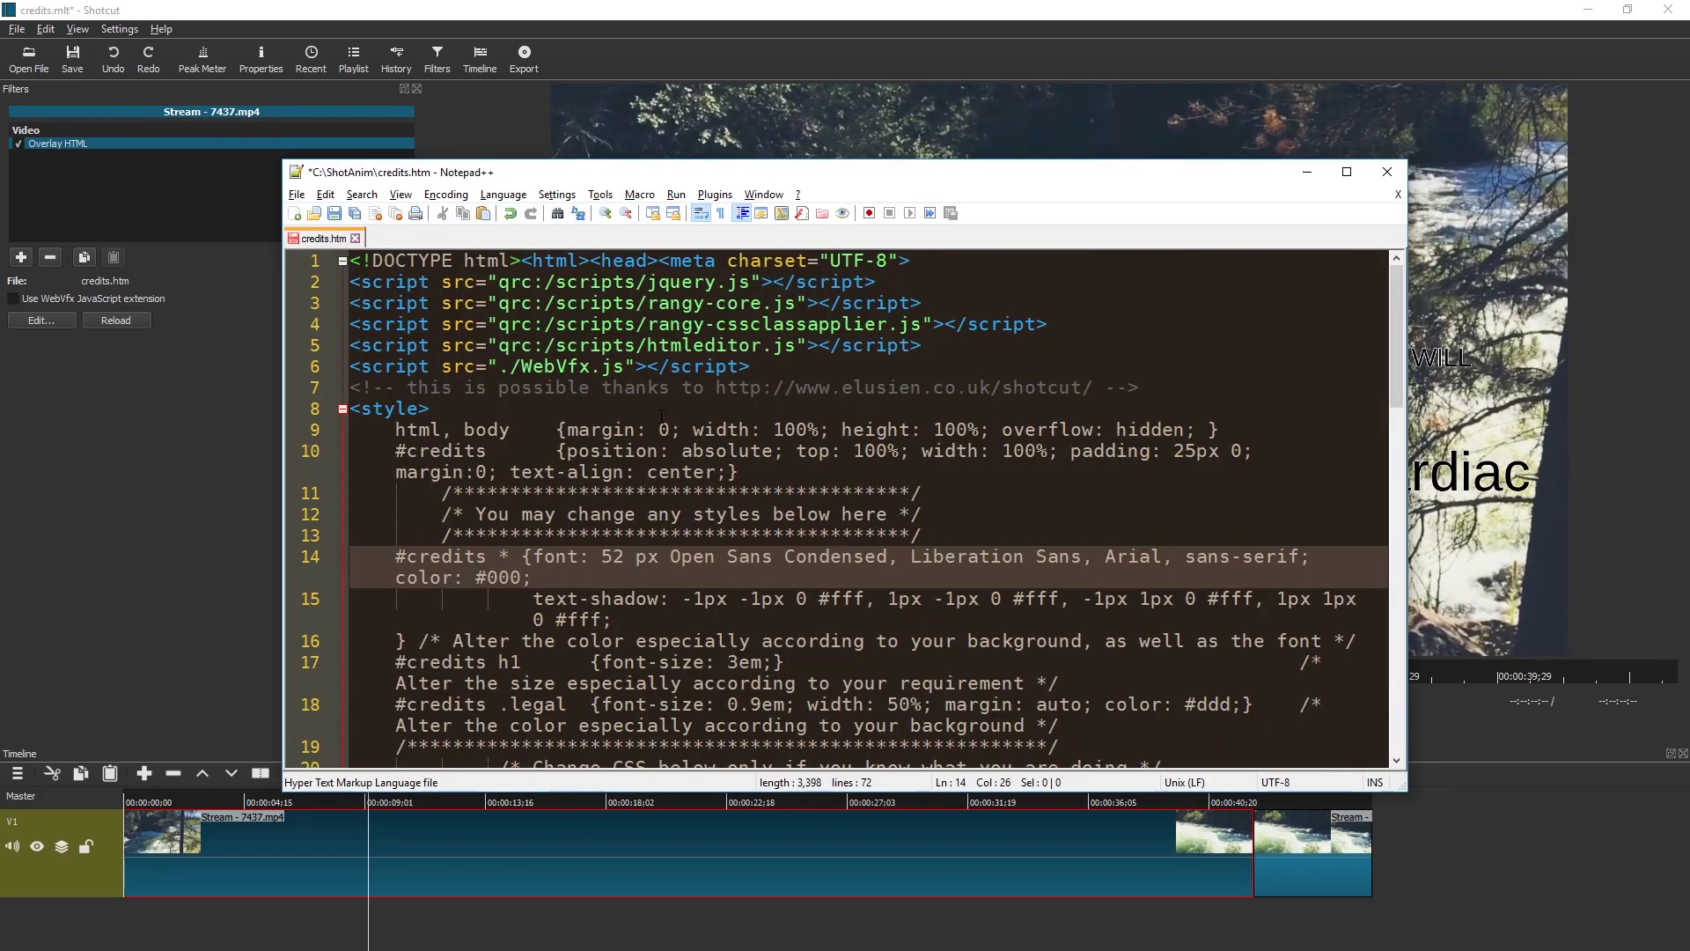
{"action": "left_click_drag", "start_coordinate": [619, 553], "coordinate": [353, 557]}
{"action": "left_click", "coordinate": [653, 564]}
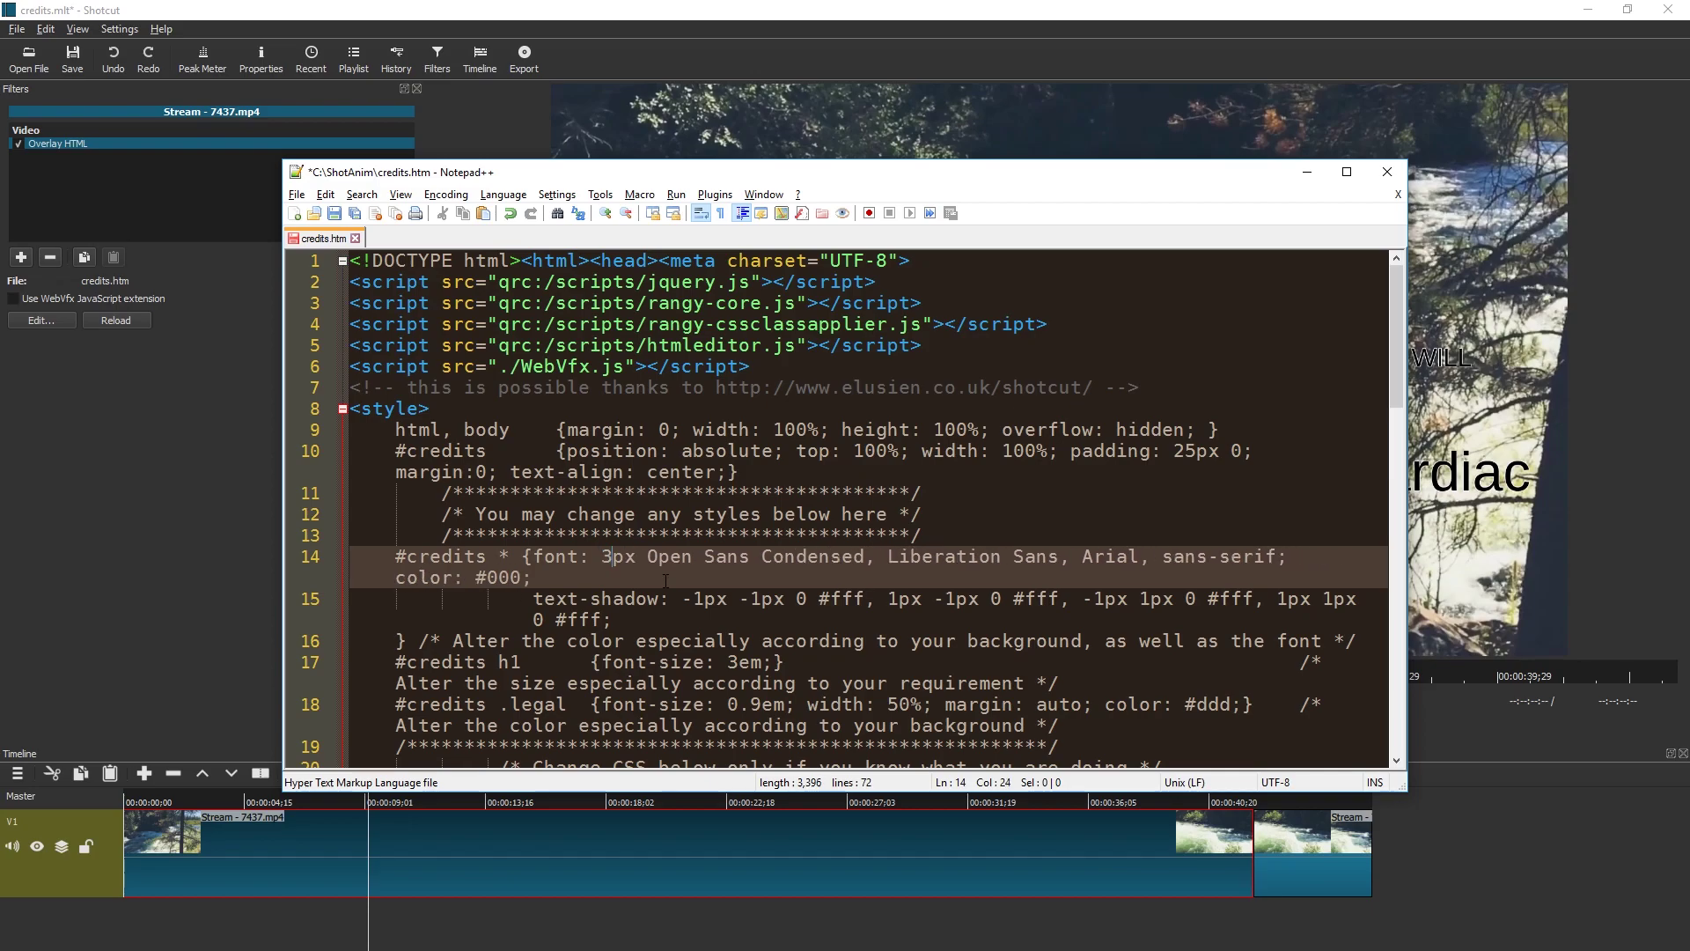
{"action": "key", "text": "alt+Tab"}
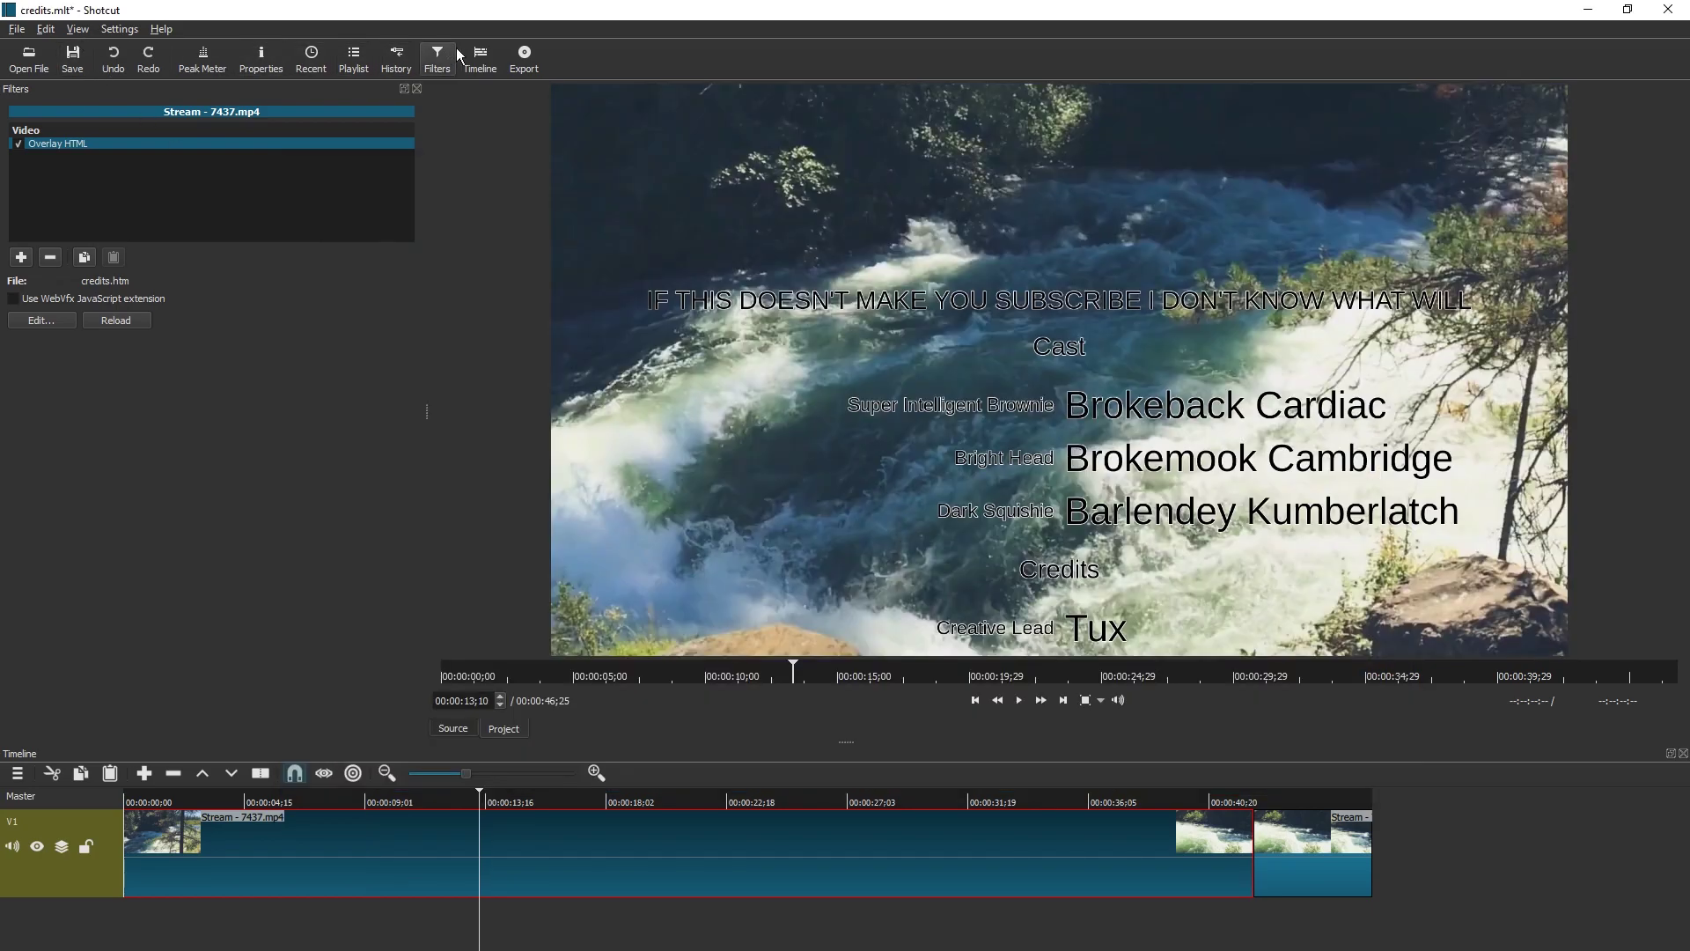
Open the Export panel, set to mp4 from the Timeline at 1920 x 1080
{"action": "left_click", "coordinate": [521, 54]}
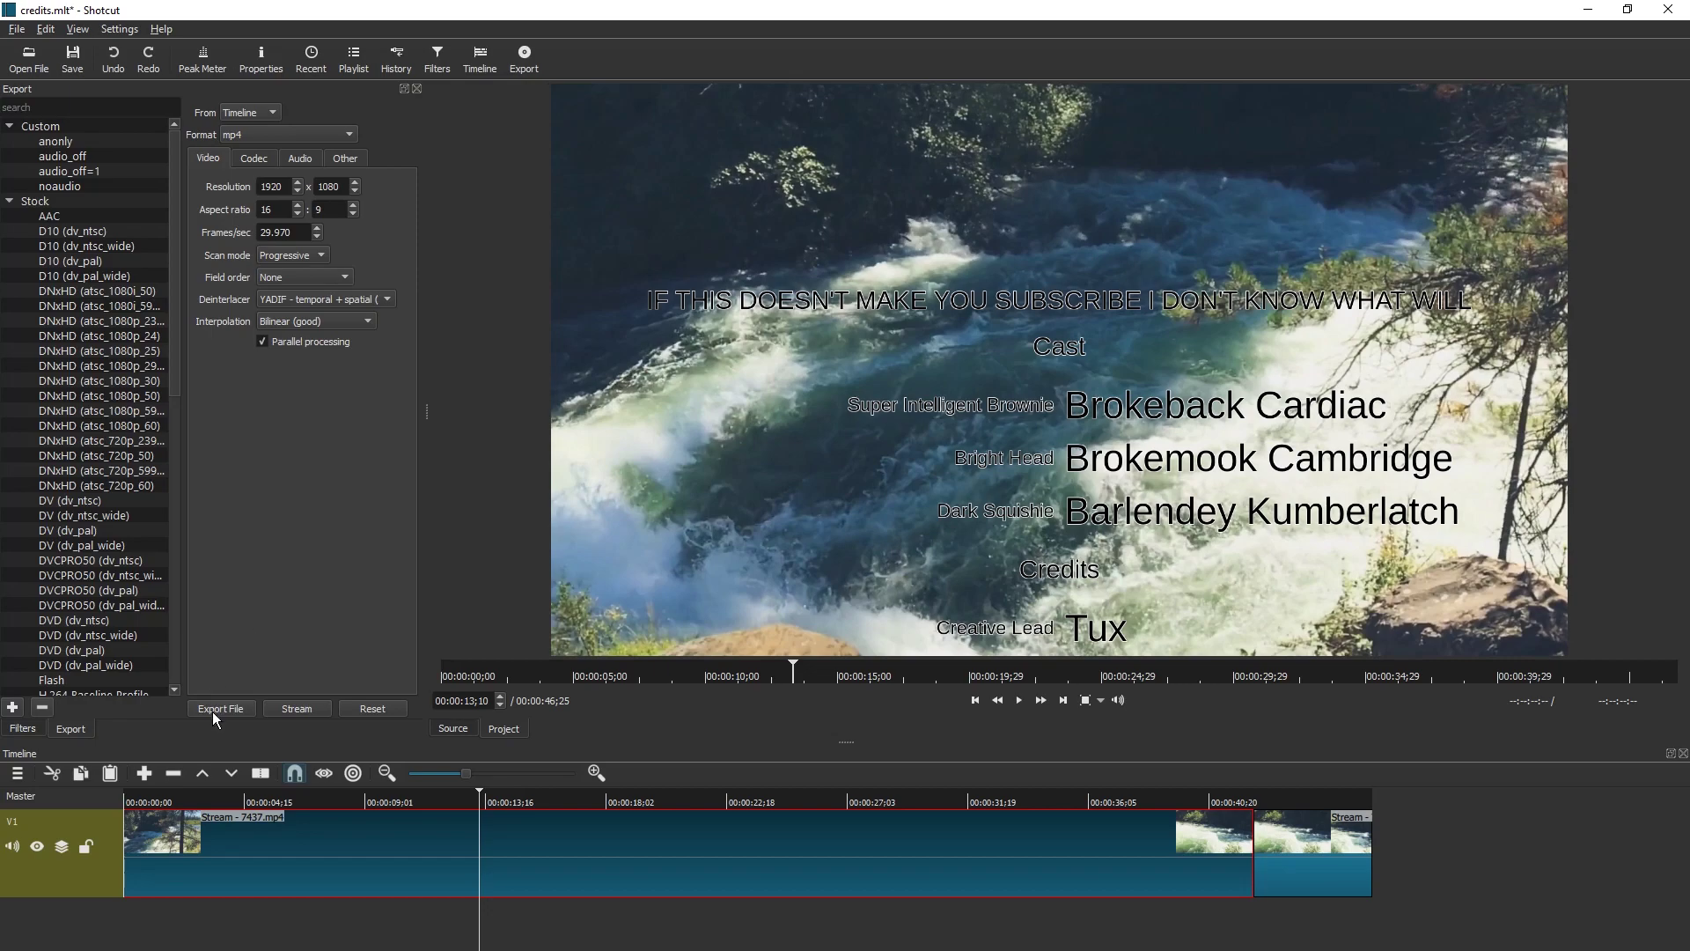